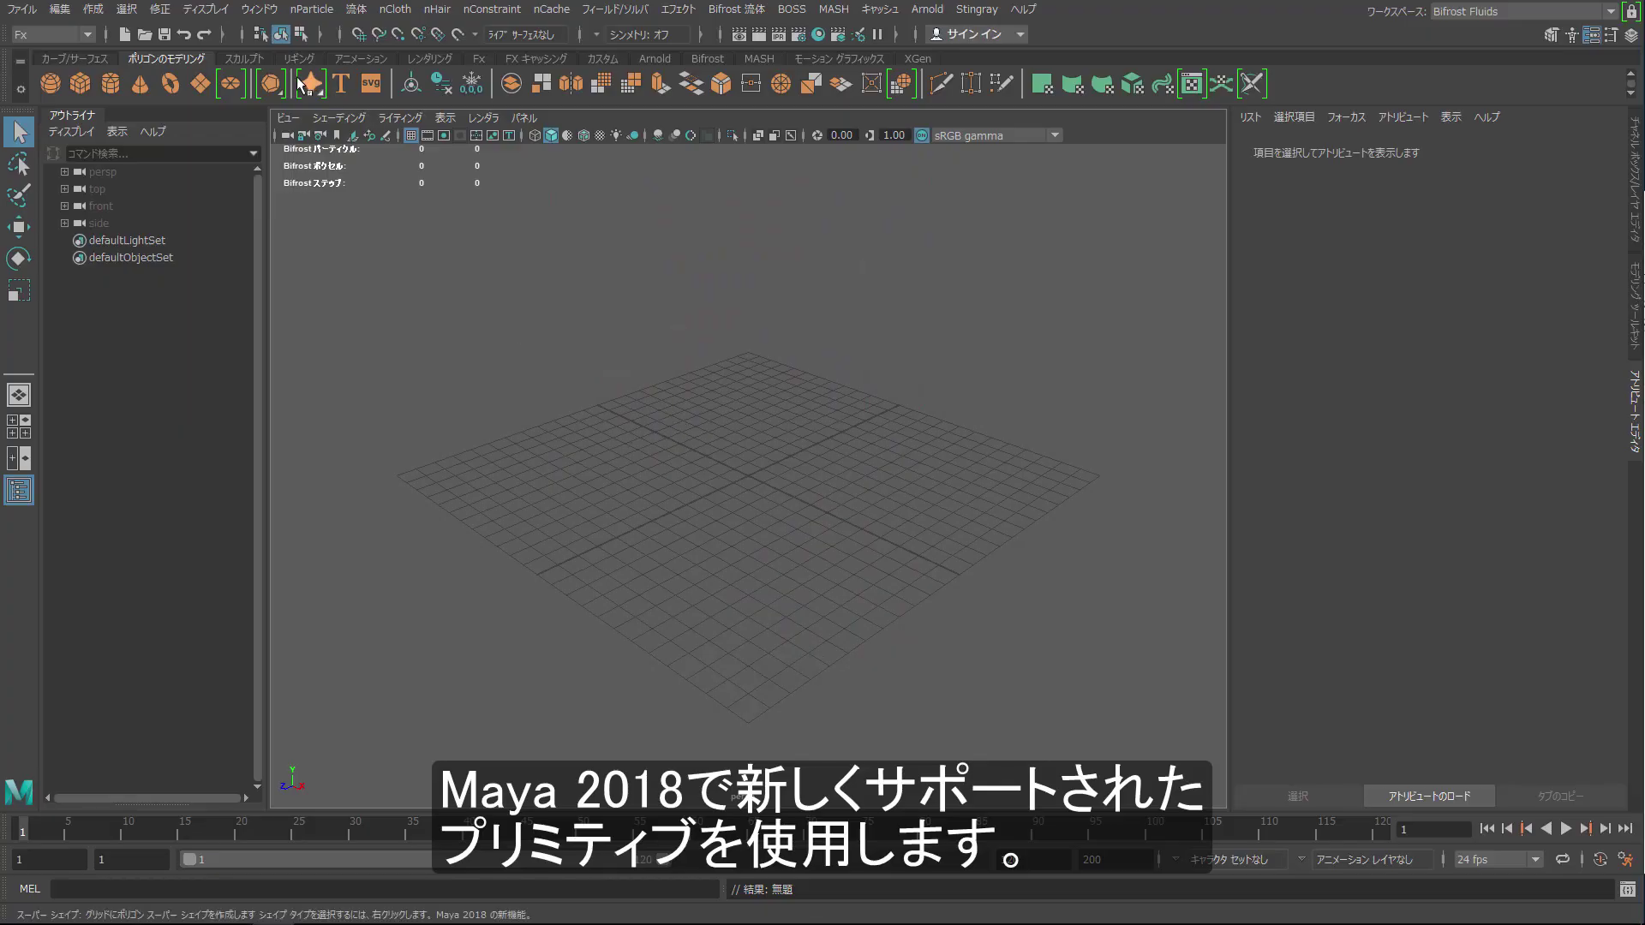
- Add a Super Shape primitive and open the Shape type list in its polySuperShape1 attributes
click(311, 83)
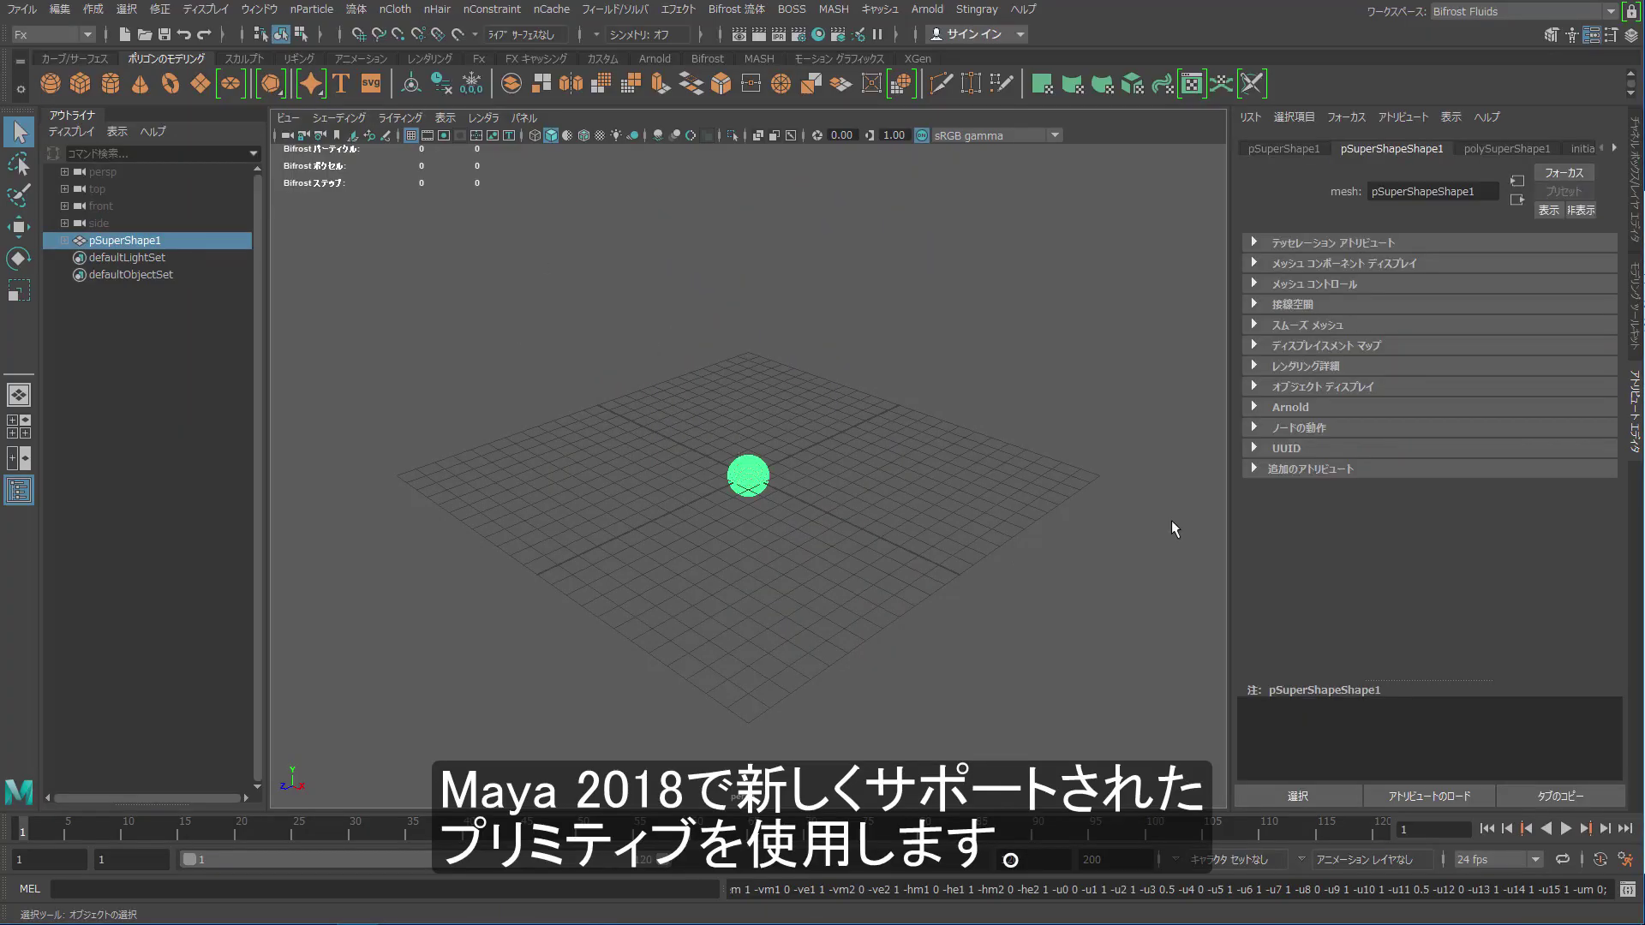
click(1492, 147)
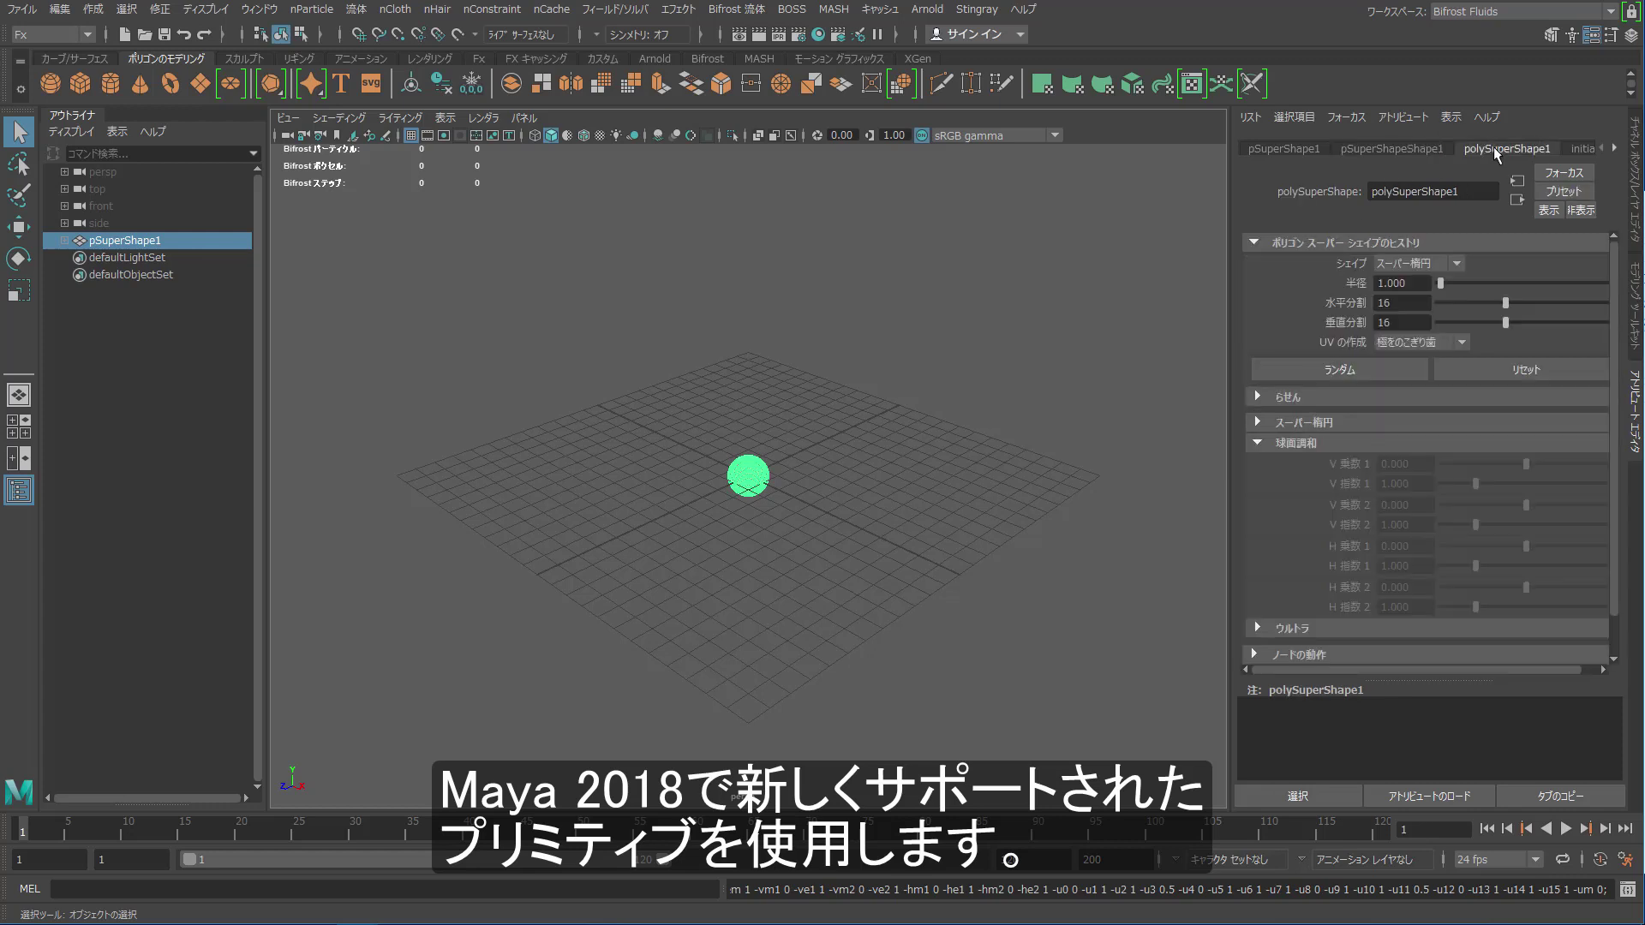
click(1402, 268)
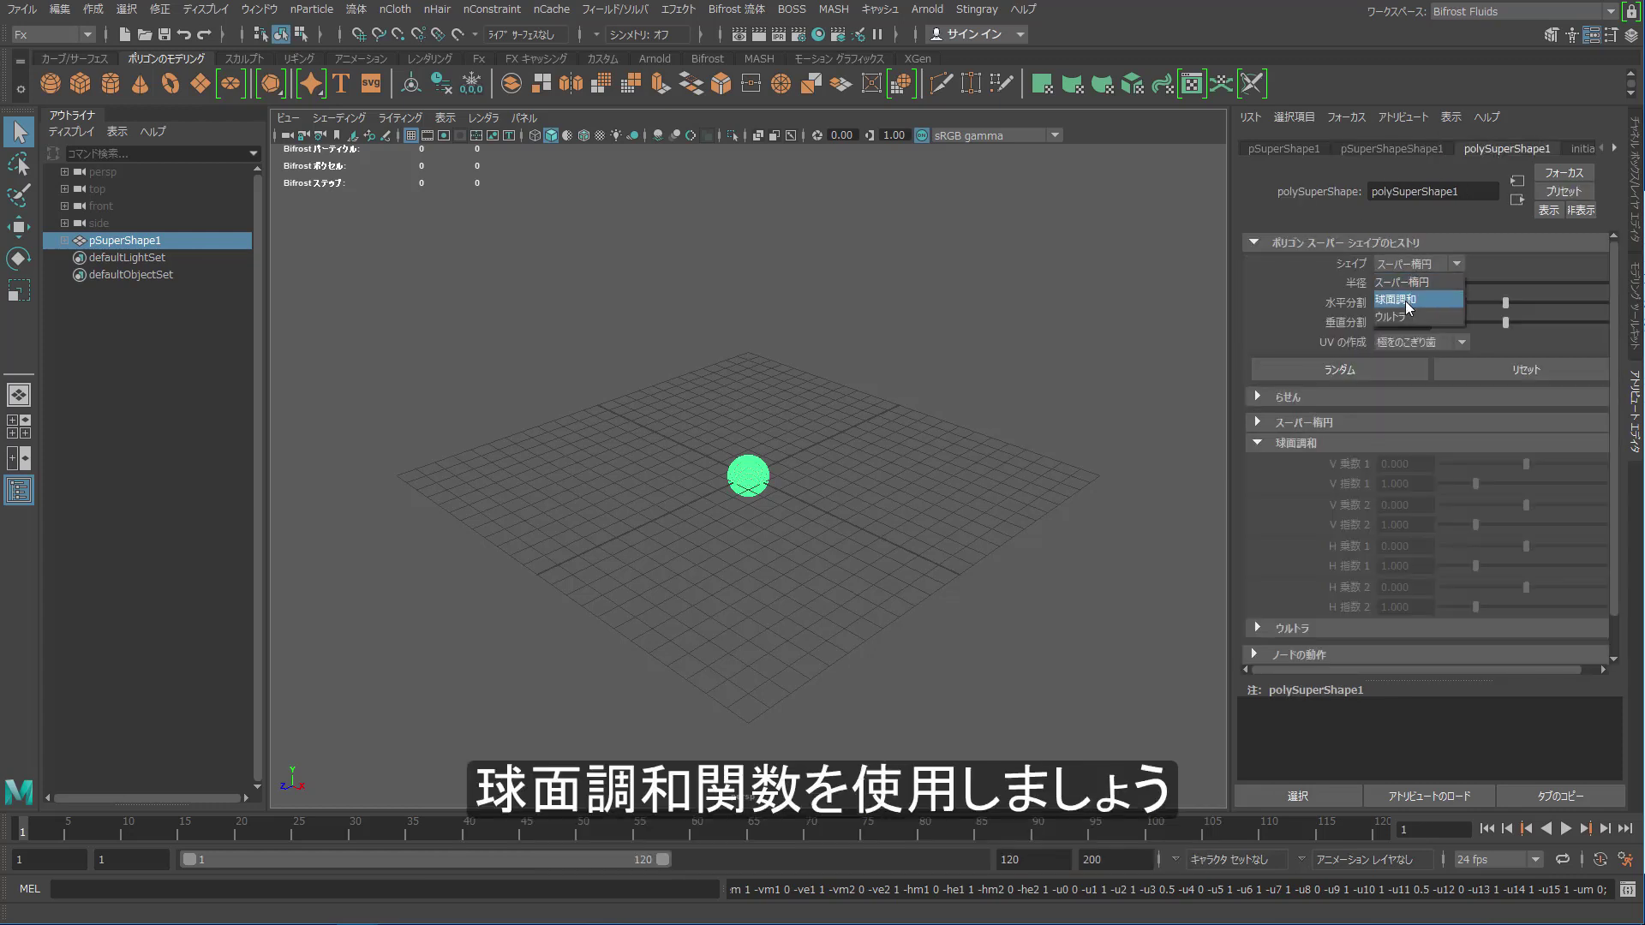
- Change the super shape to spherical harmonics (球面調和) with V 乗数 1 at 7.629
click(1405, 301)
drag(1525, 459, 1555, 459)
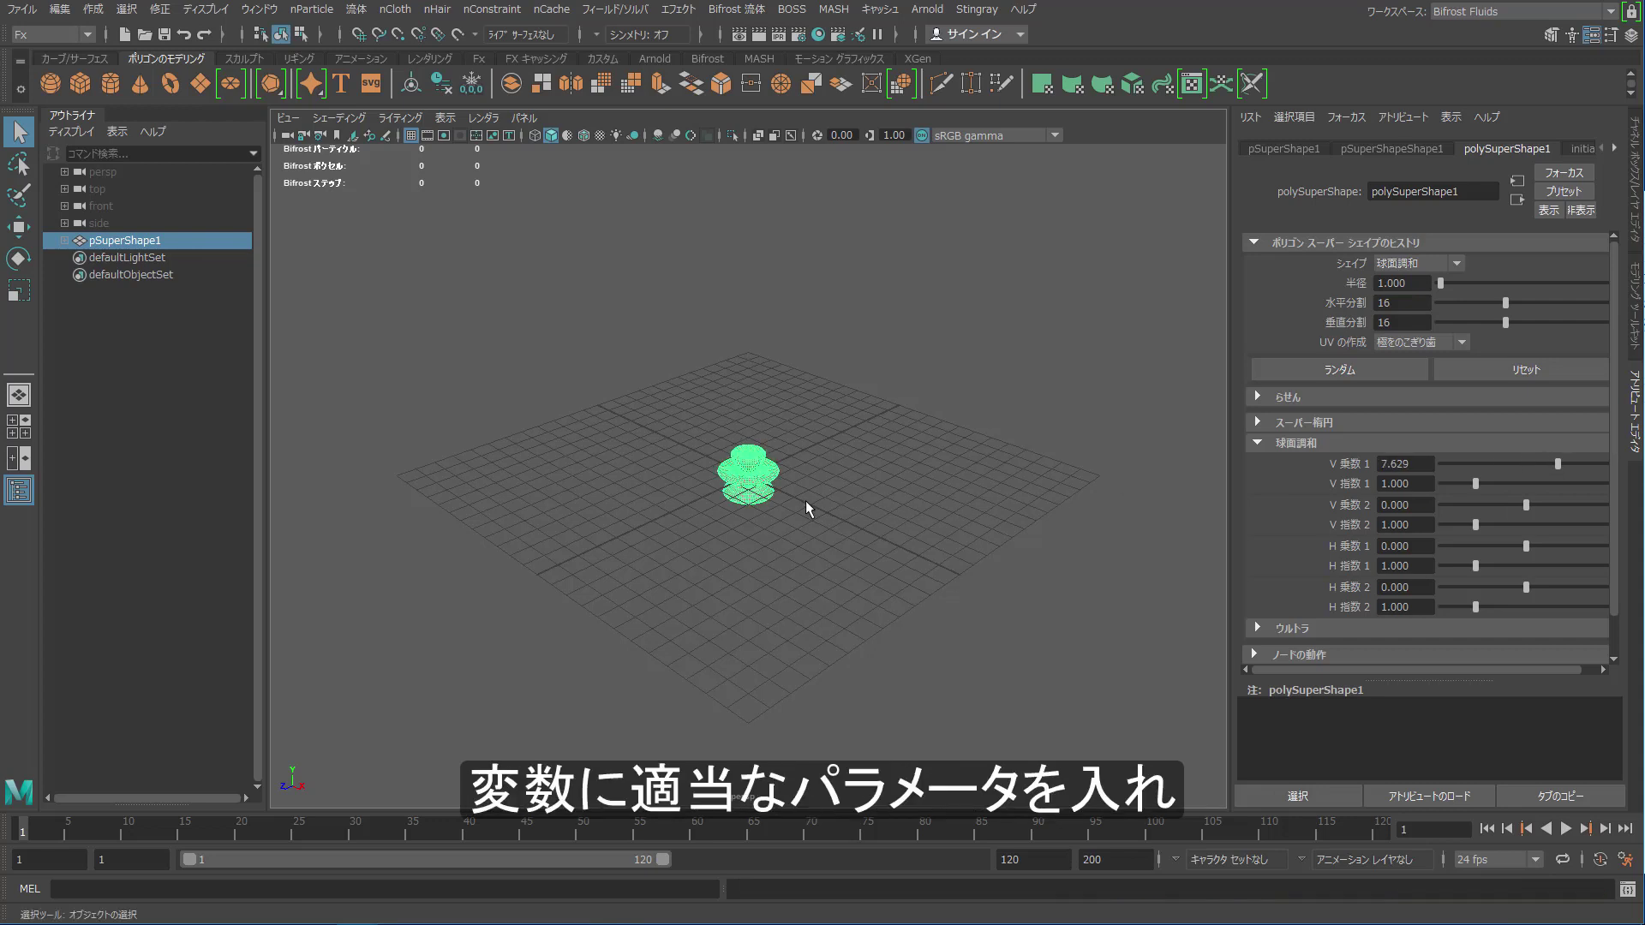
key(f)
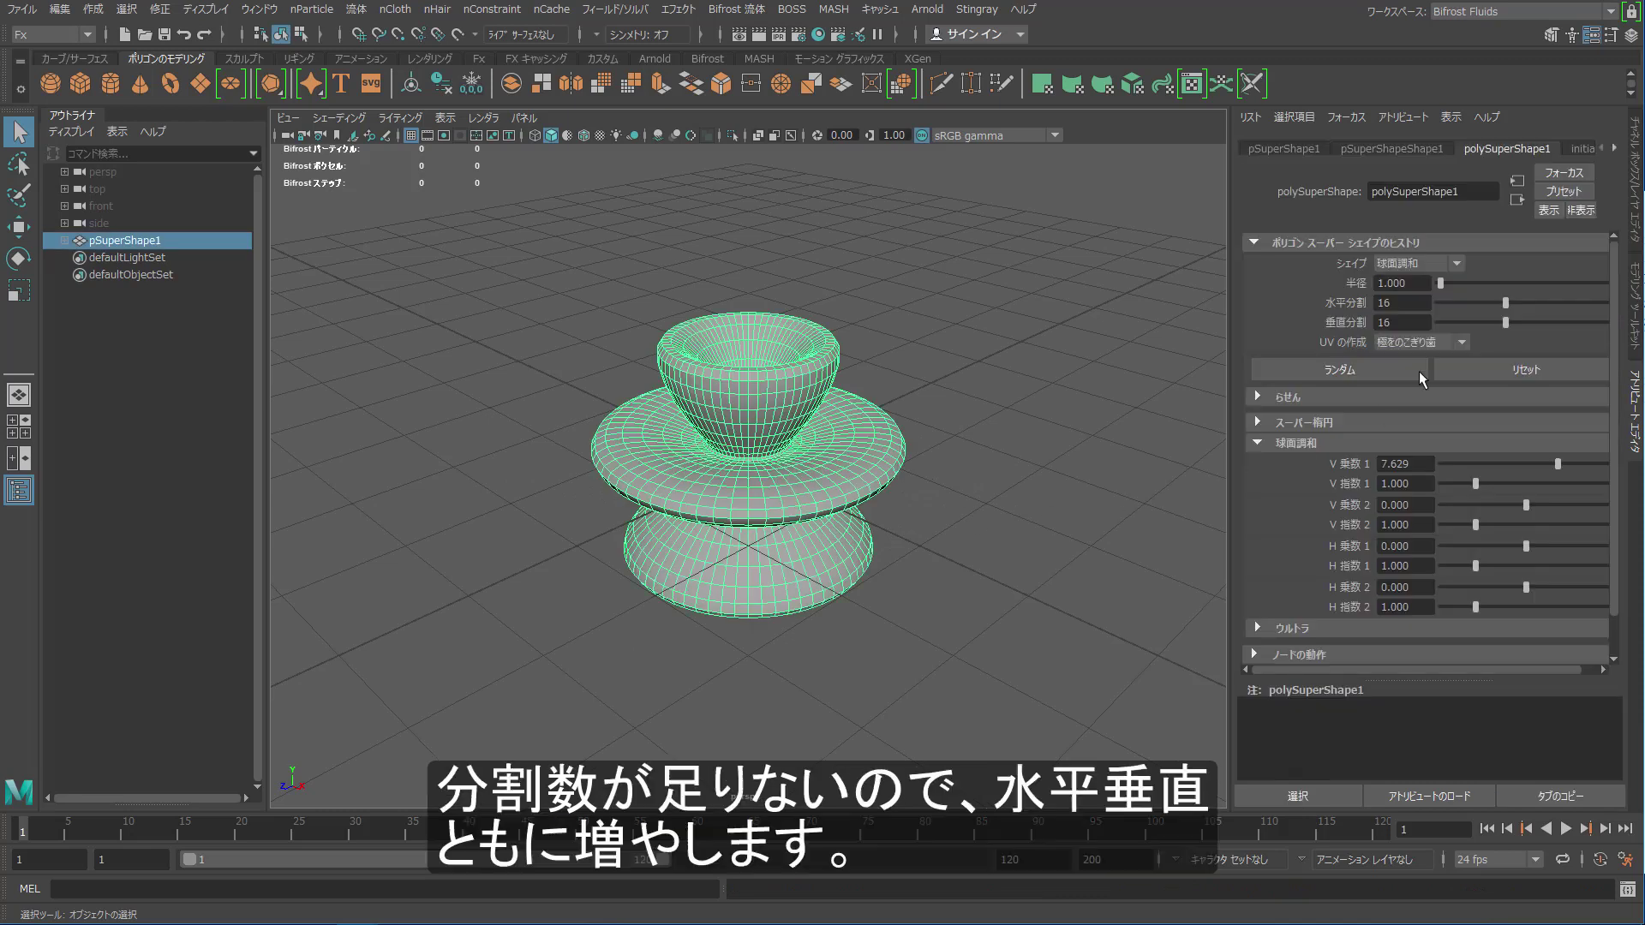
- Set both horizontal and vertical divisions to 50
click(1405, 305)
text(50)
key(Tab)
text(50)
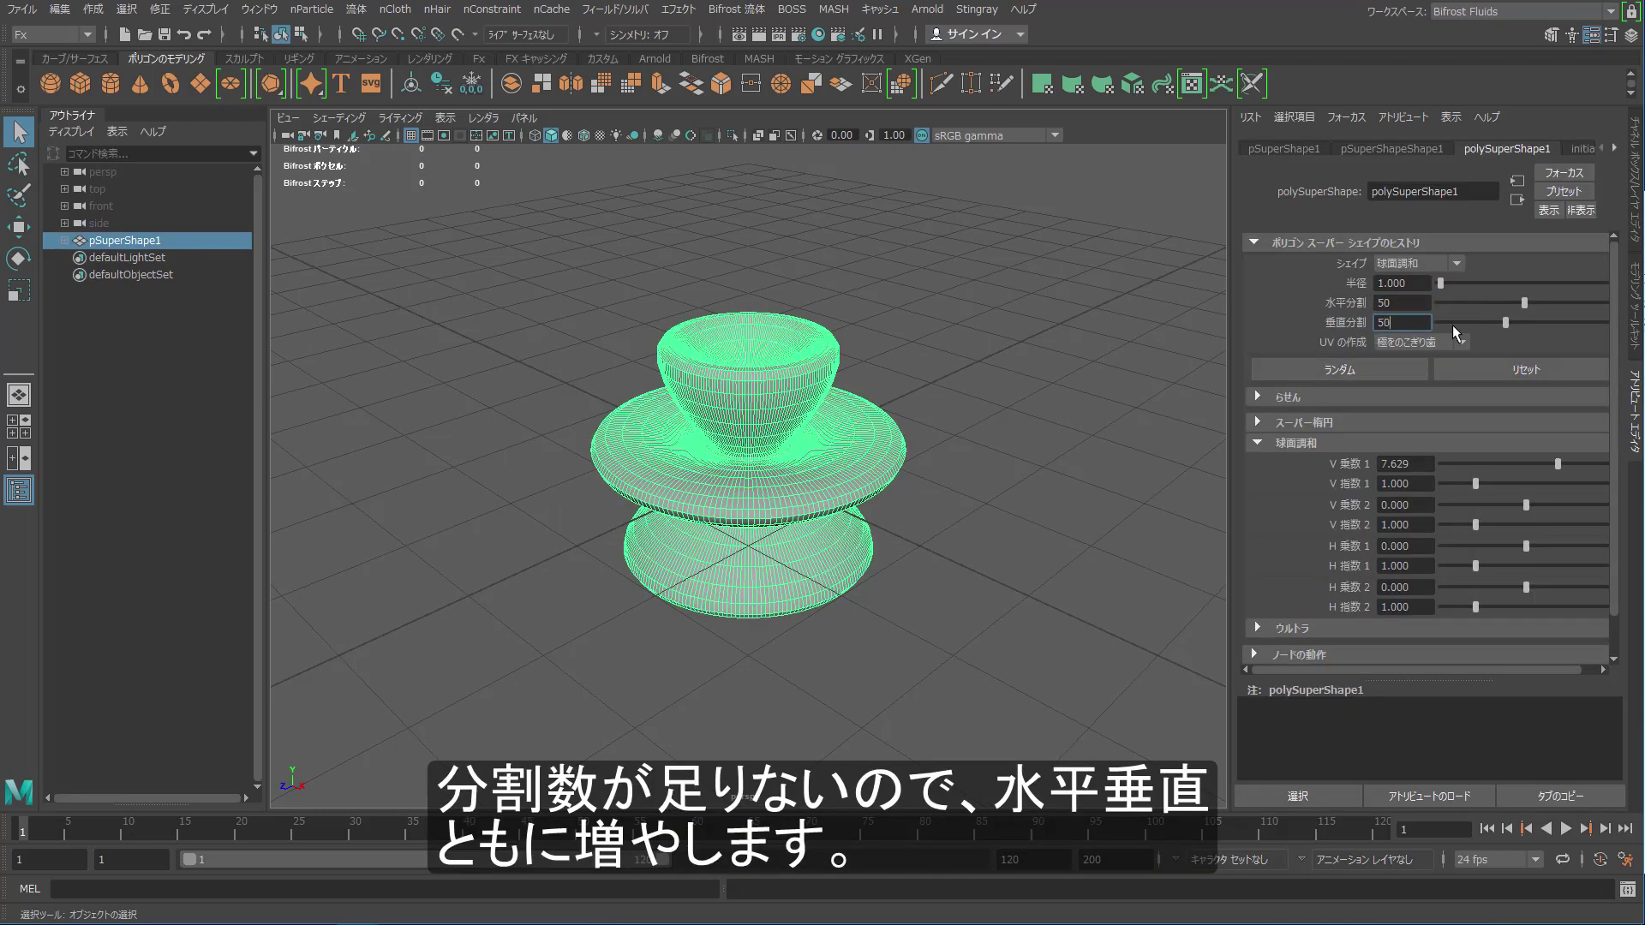
key(Return)
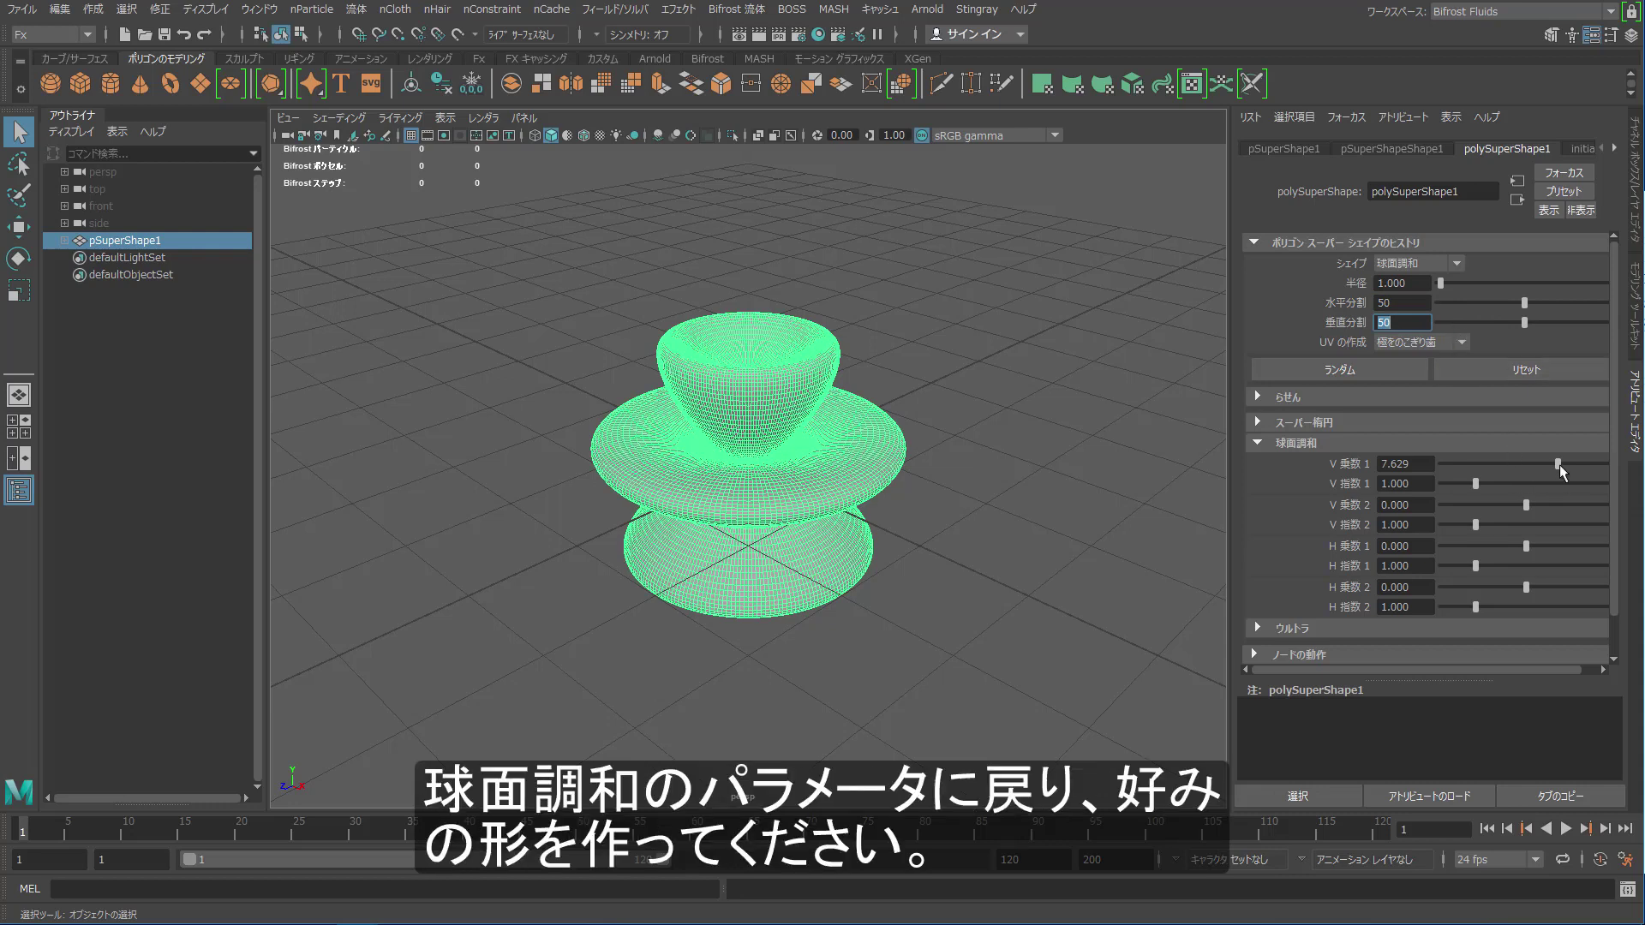
- Set H 乗数 1 to 6.598 to form flower petals, then orbit to inspect
drag(1526, 545, 1547, 540)
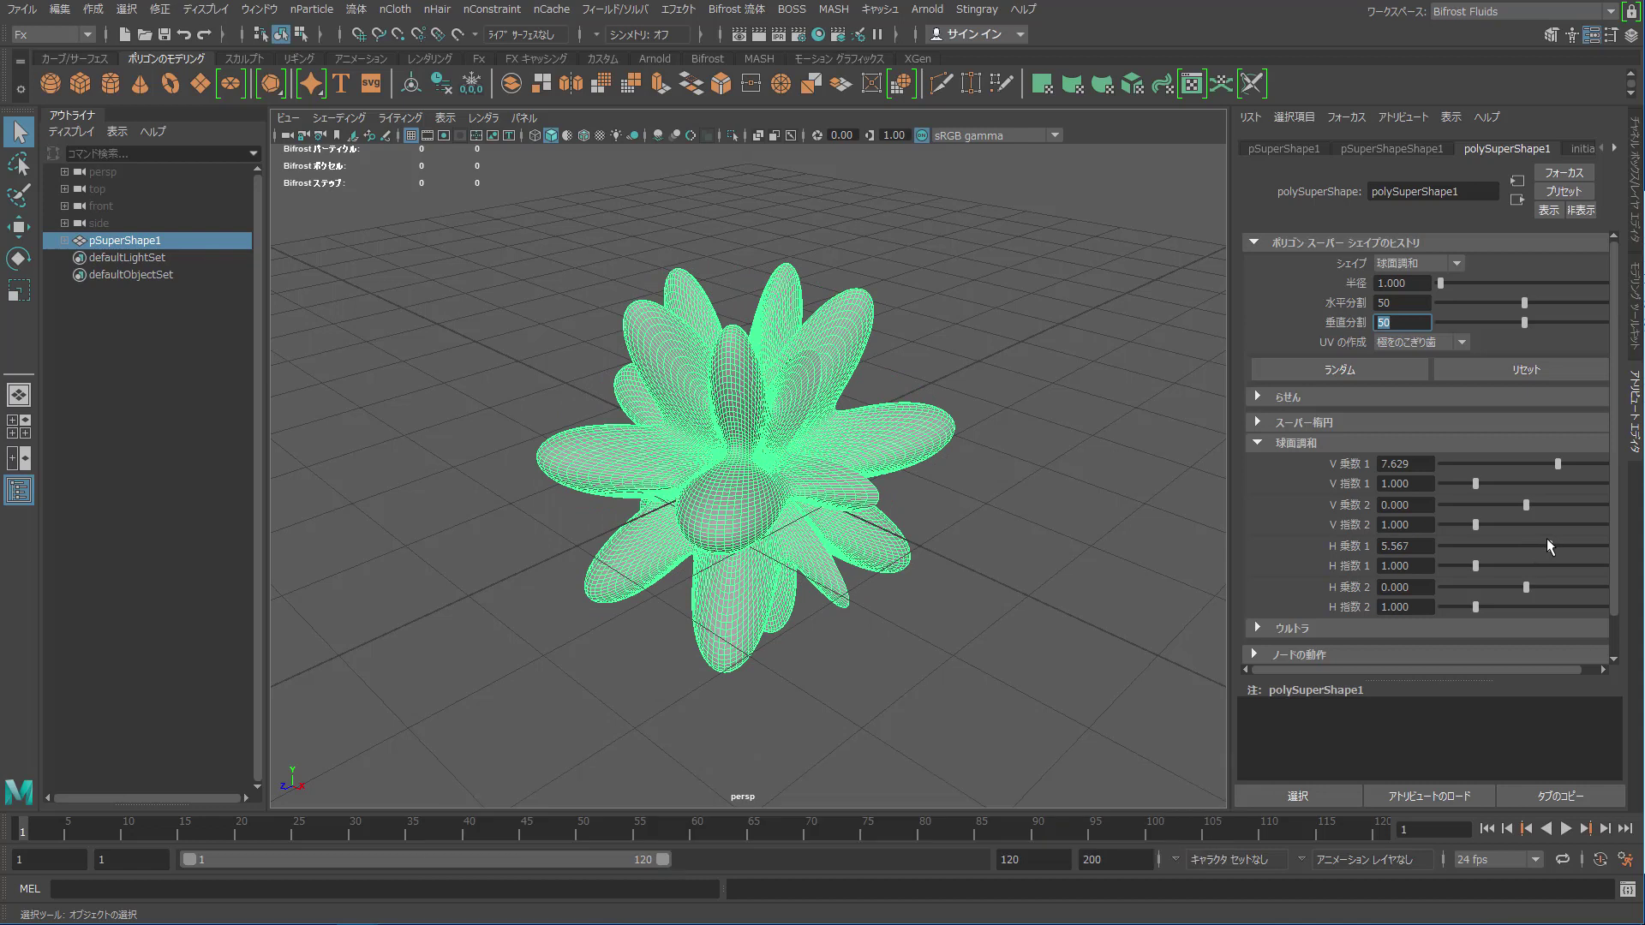
drag(1548, 540, 1551, 539)
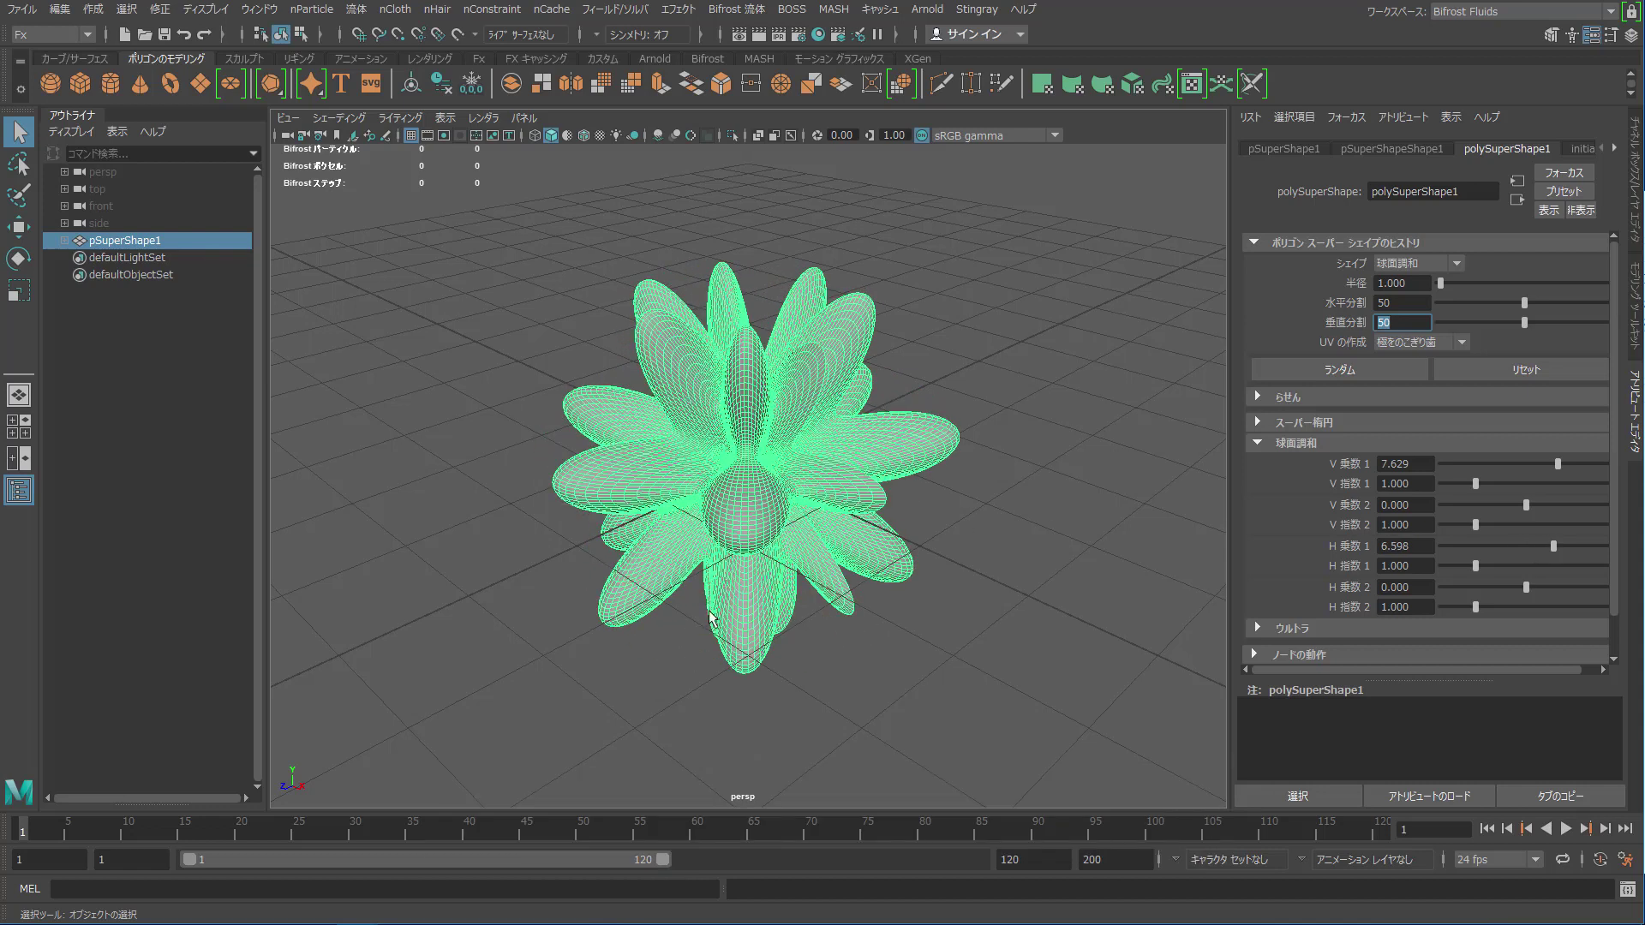
mouse_move(685, 548)
alt+mouse_down()
mouse_move(528, 511)
mouse_move(598, 515)
alt+mouse_up()
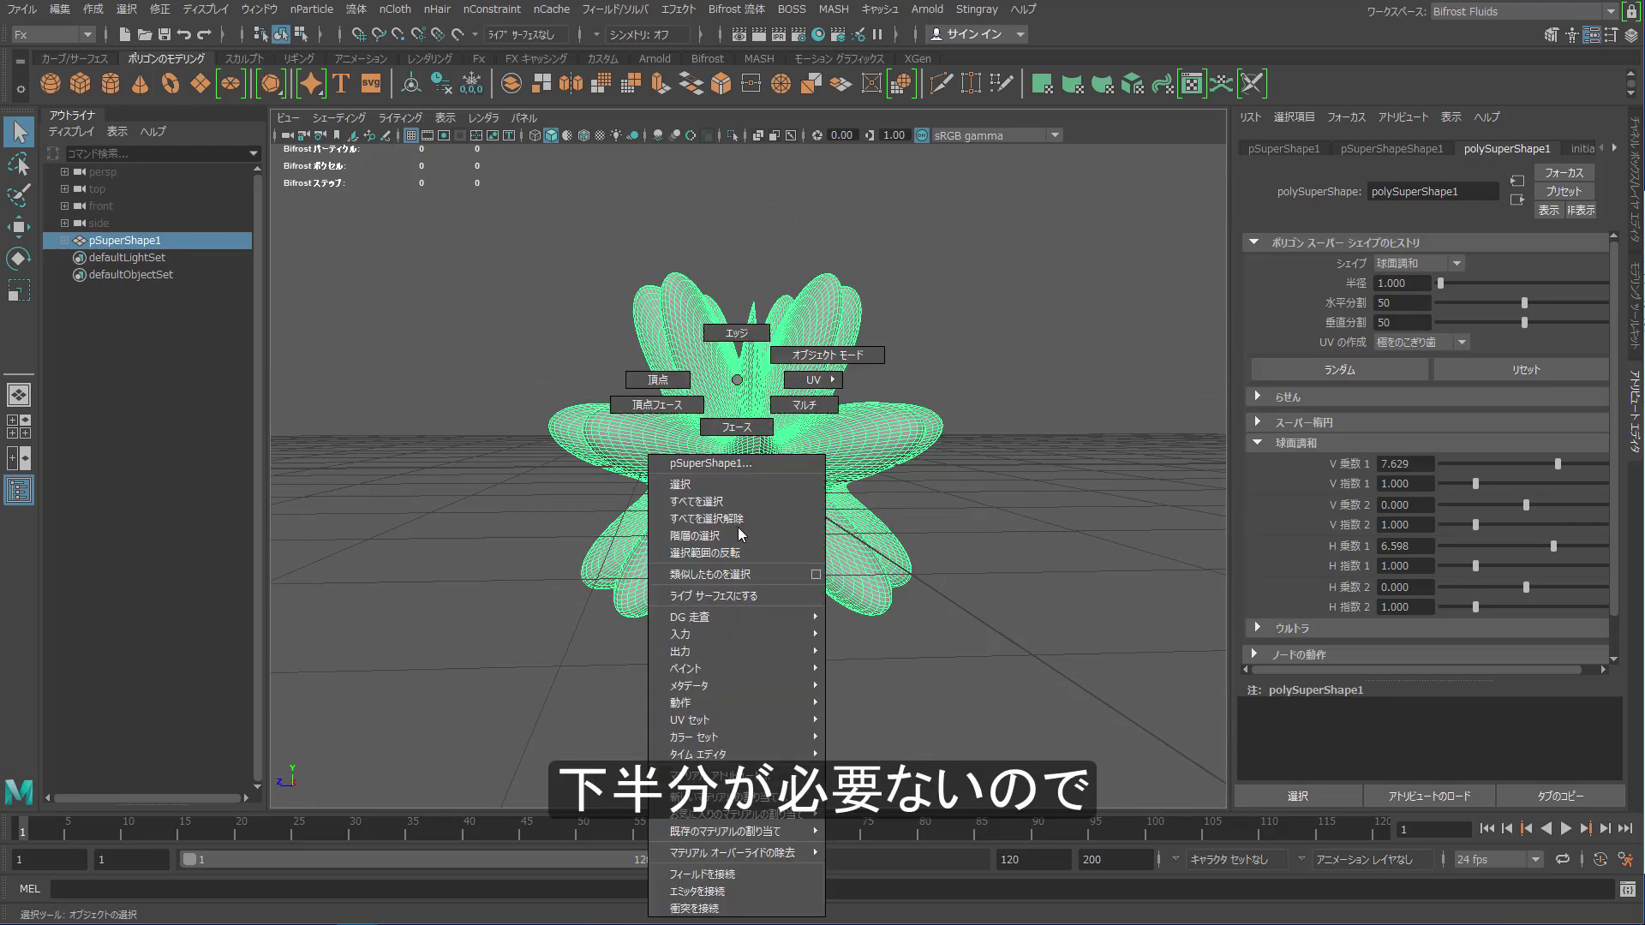
- Select the flower's lower-half faces from the side, delete them, and return to object mode
right_drag(737, 533, 735, 426)
alt+drag(529, 517, 680, 559)
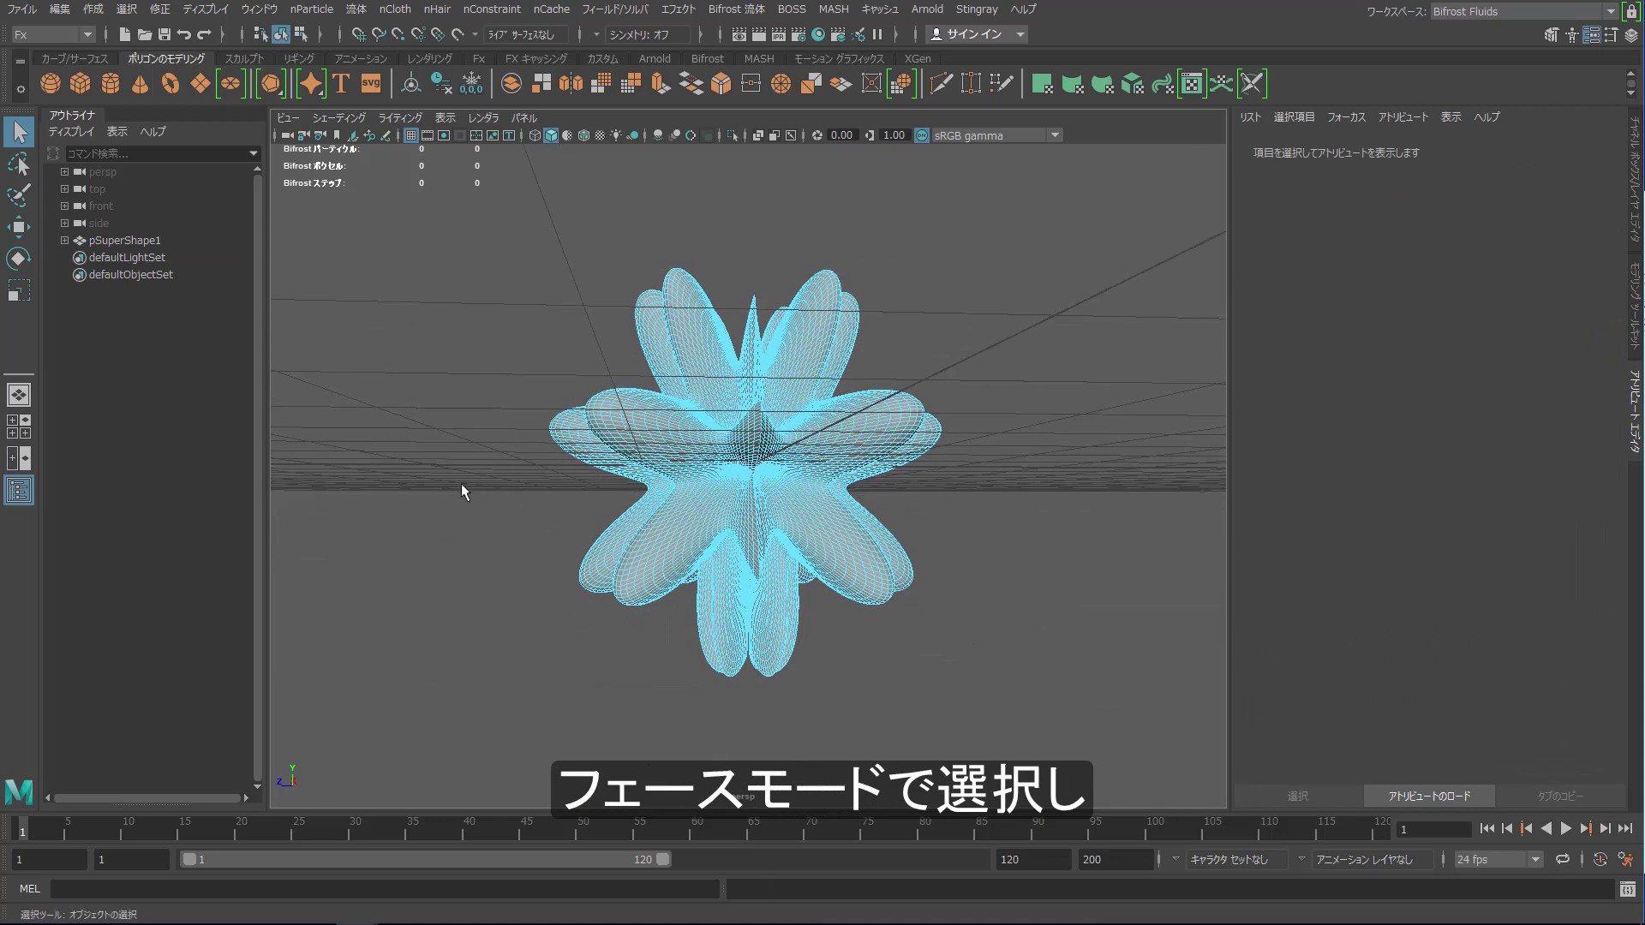
drag(461, 484, 1099, 738)
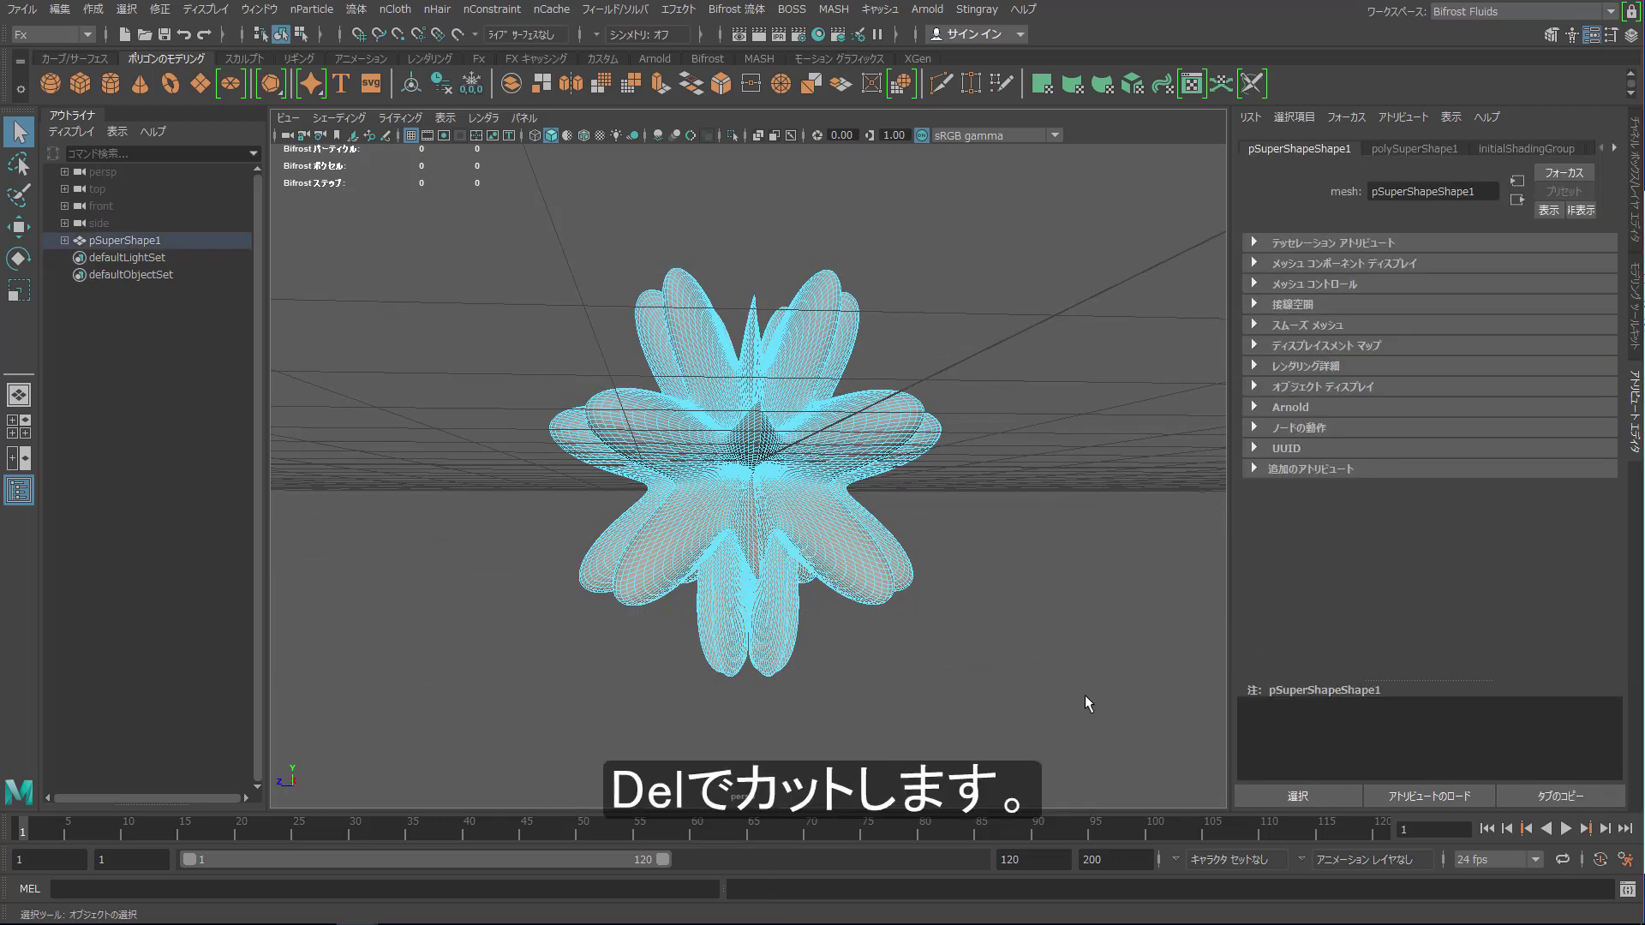
key(Delete)
mouse_move(910, 549)
alt+mouse_down()
mouse_move(1044, 582)
mouse_move(1065, 562)
mouse_move(823, 594)
mouse_move(789, 577)
mouse_move(812, 576)
mouse_move(840, 526)
alt+mouse_up()
right_drag(858, 569, 956, 362)
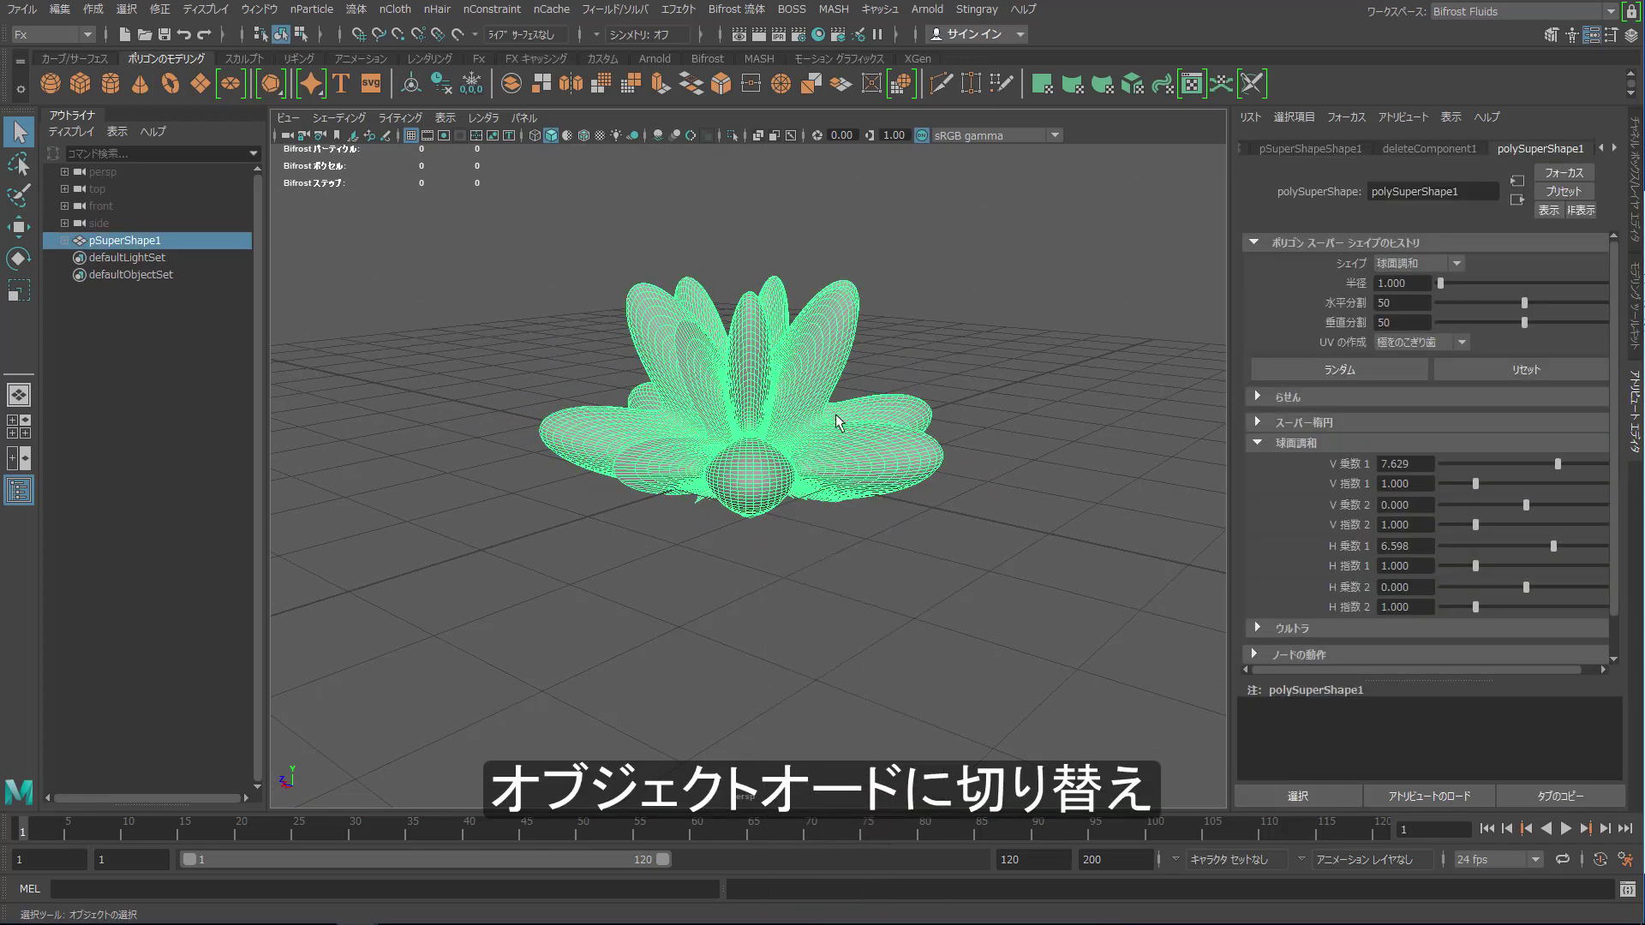
- Add a texture deformer to the flower driven by a Noise texture
key(space)
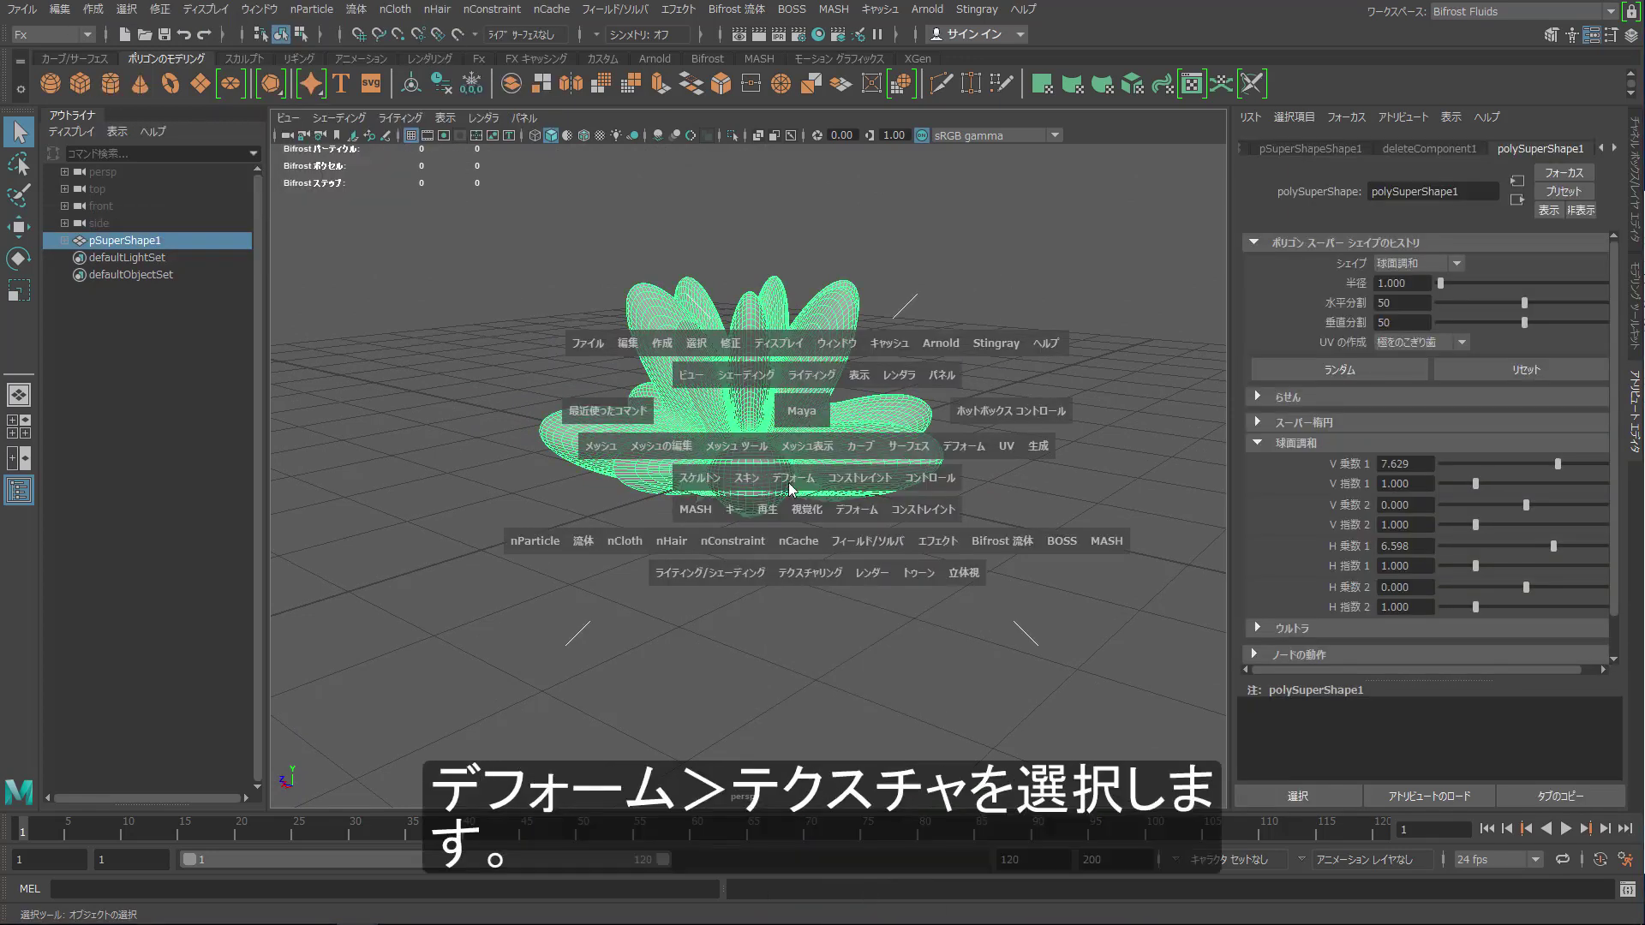
click(793, 478)
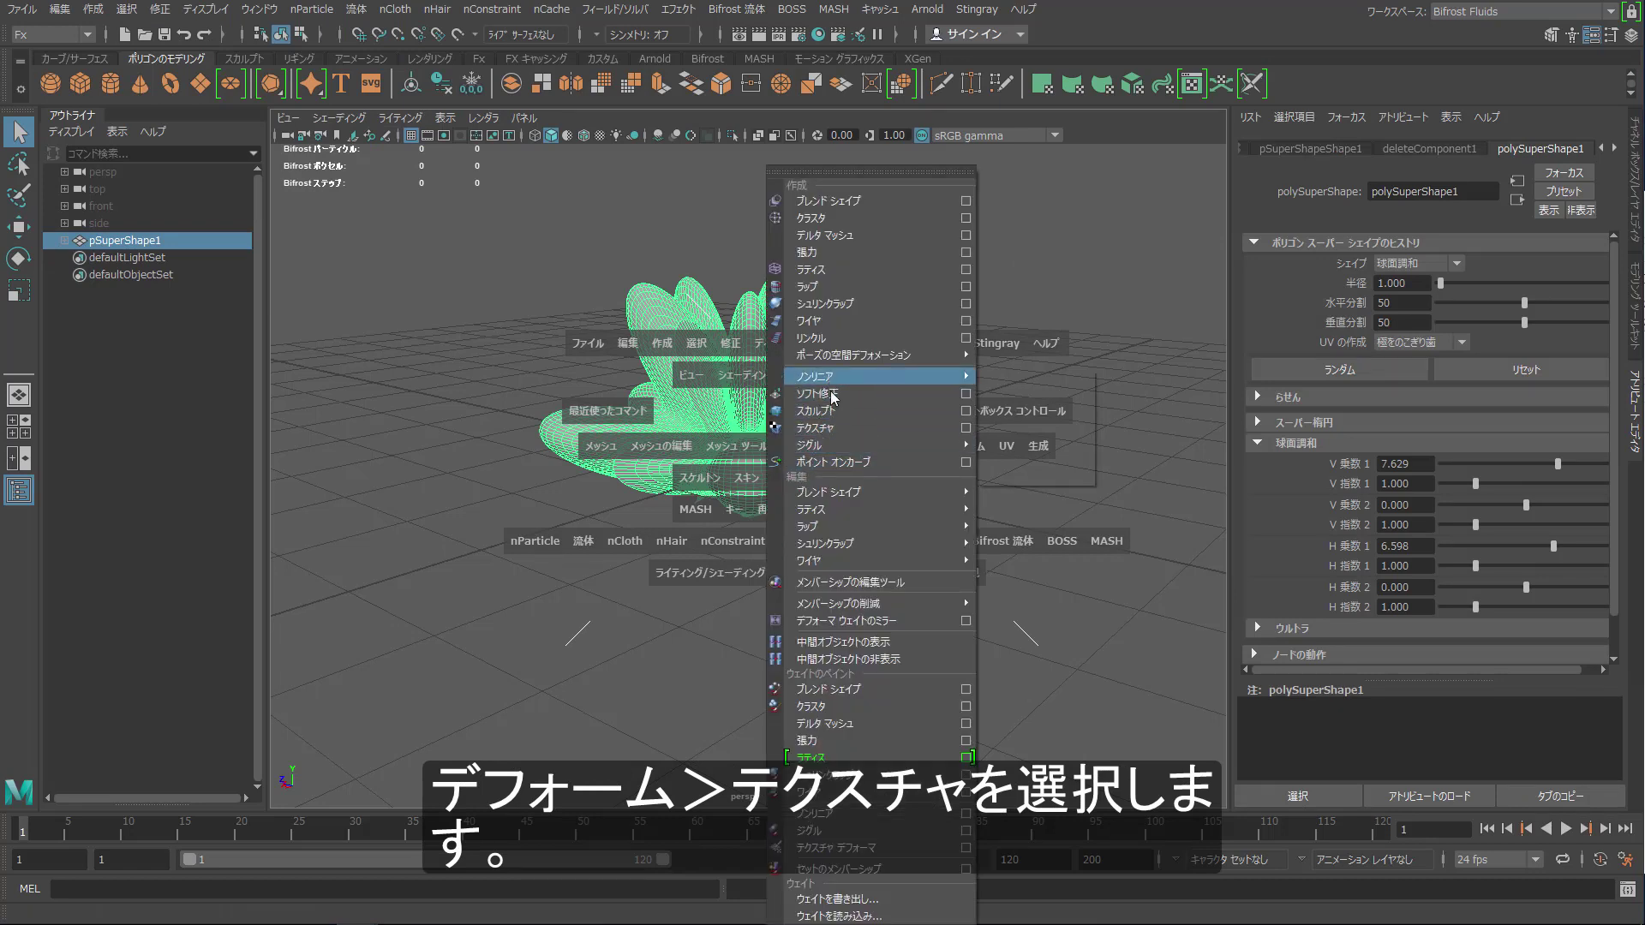
click(838, 430)
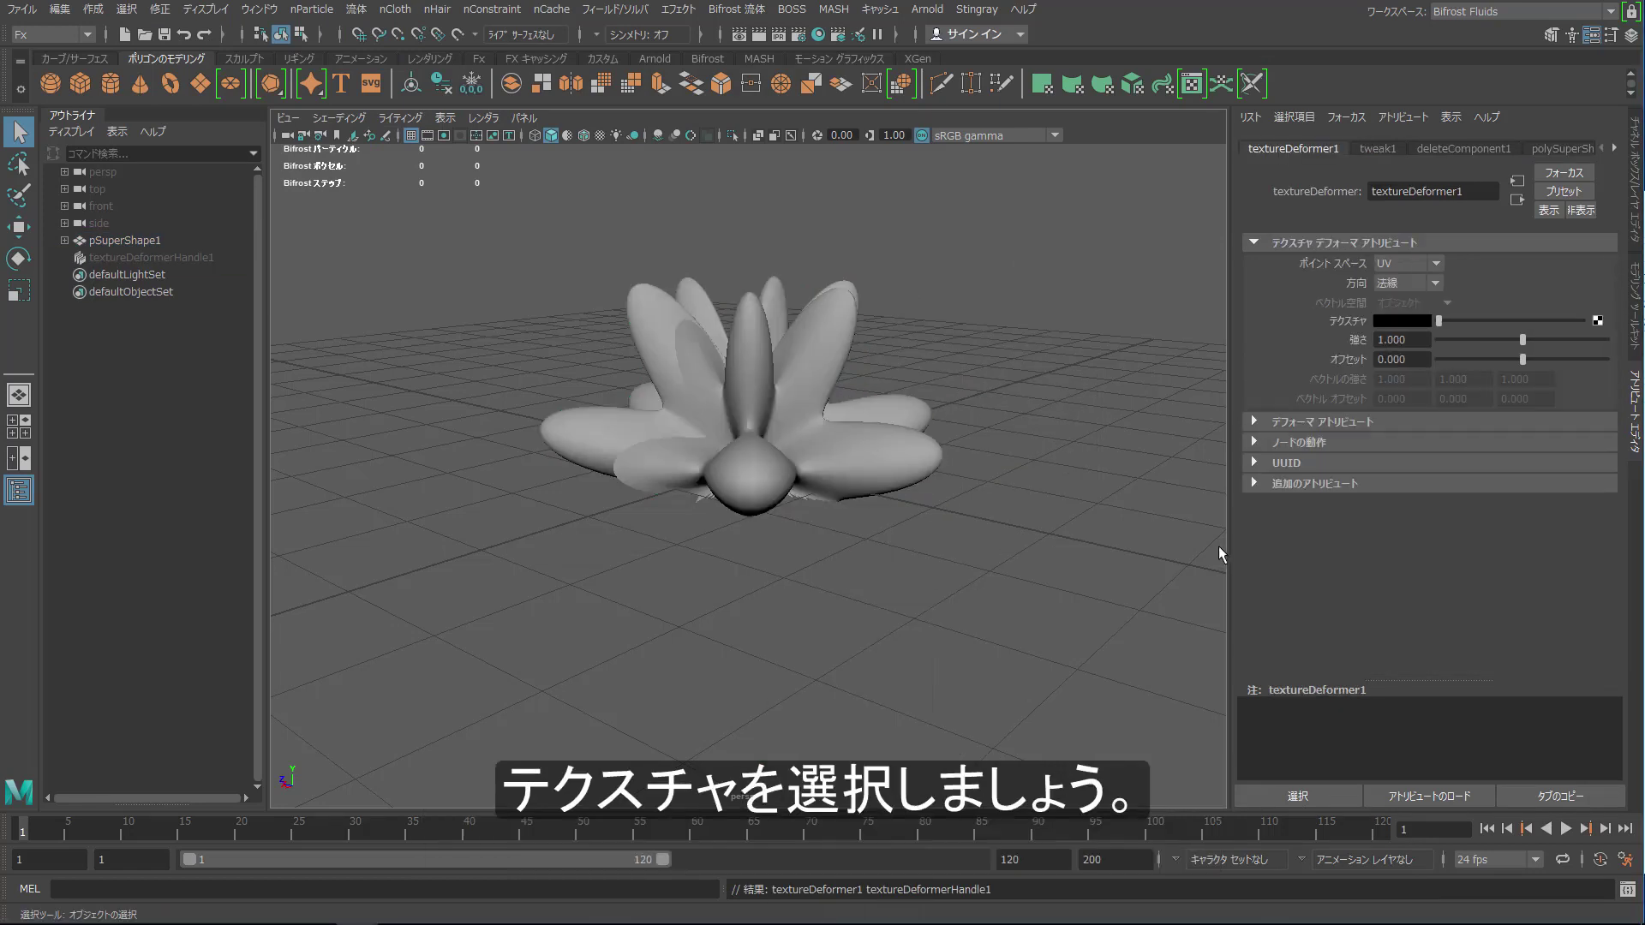
click(1598, 321)
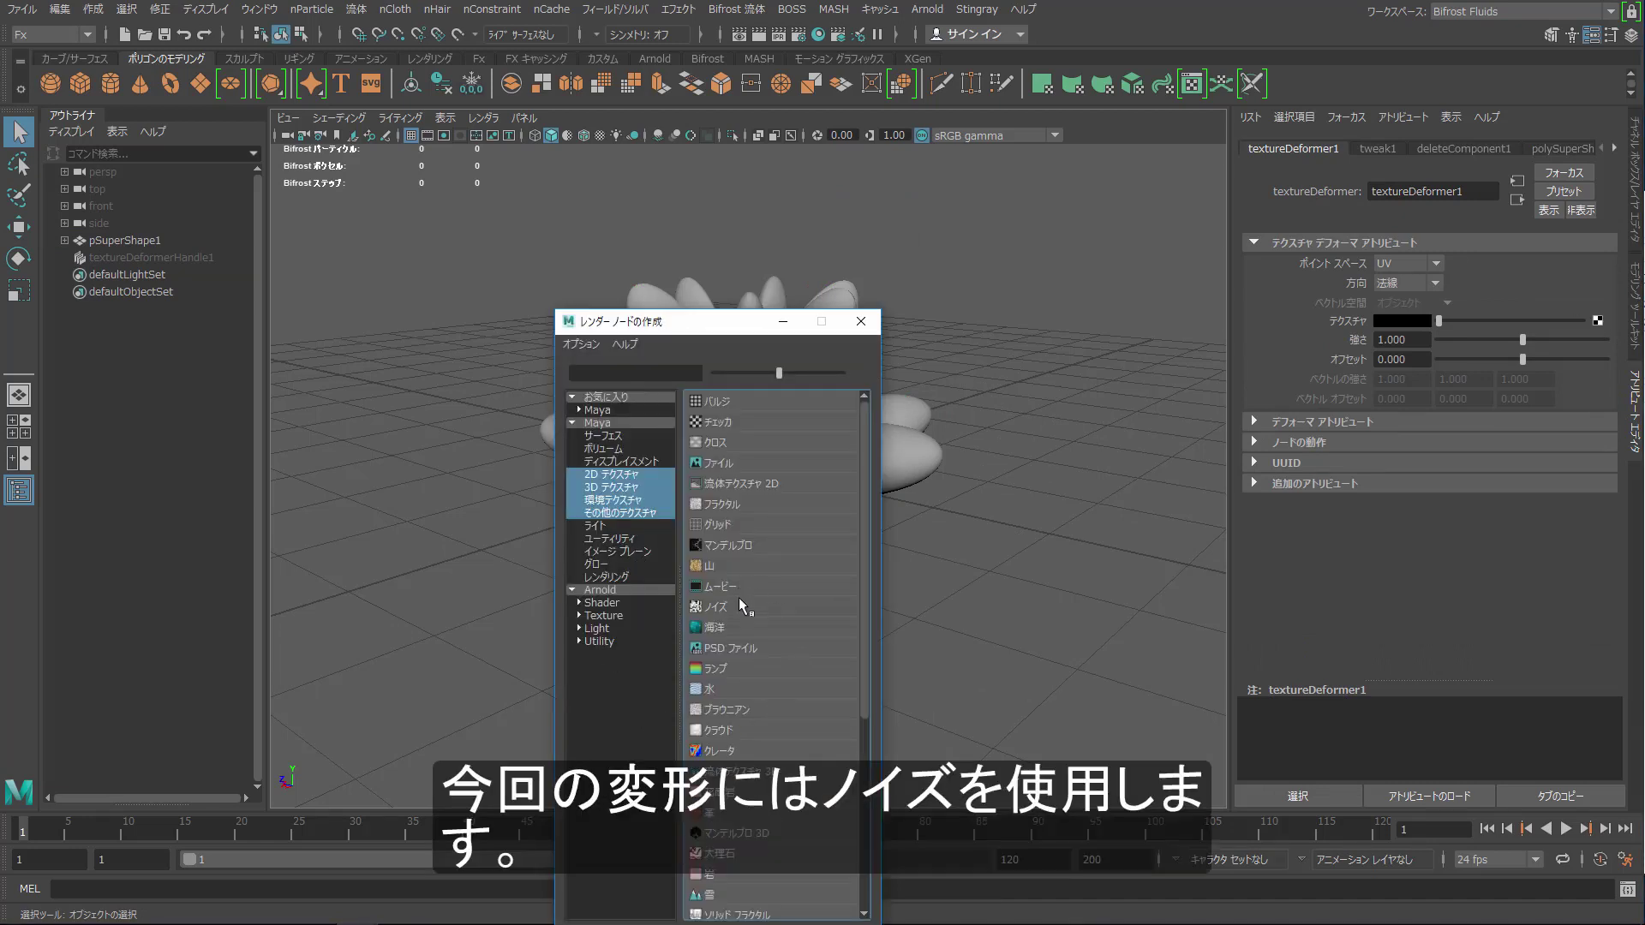
click(738, 605)
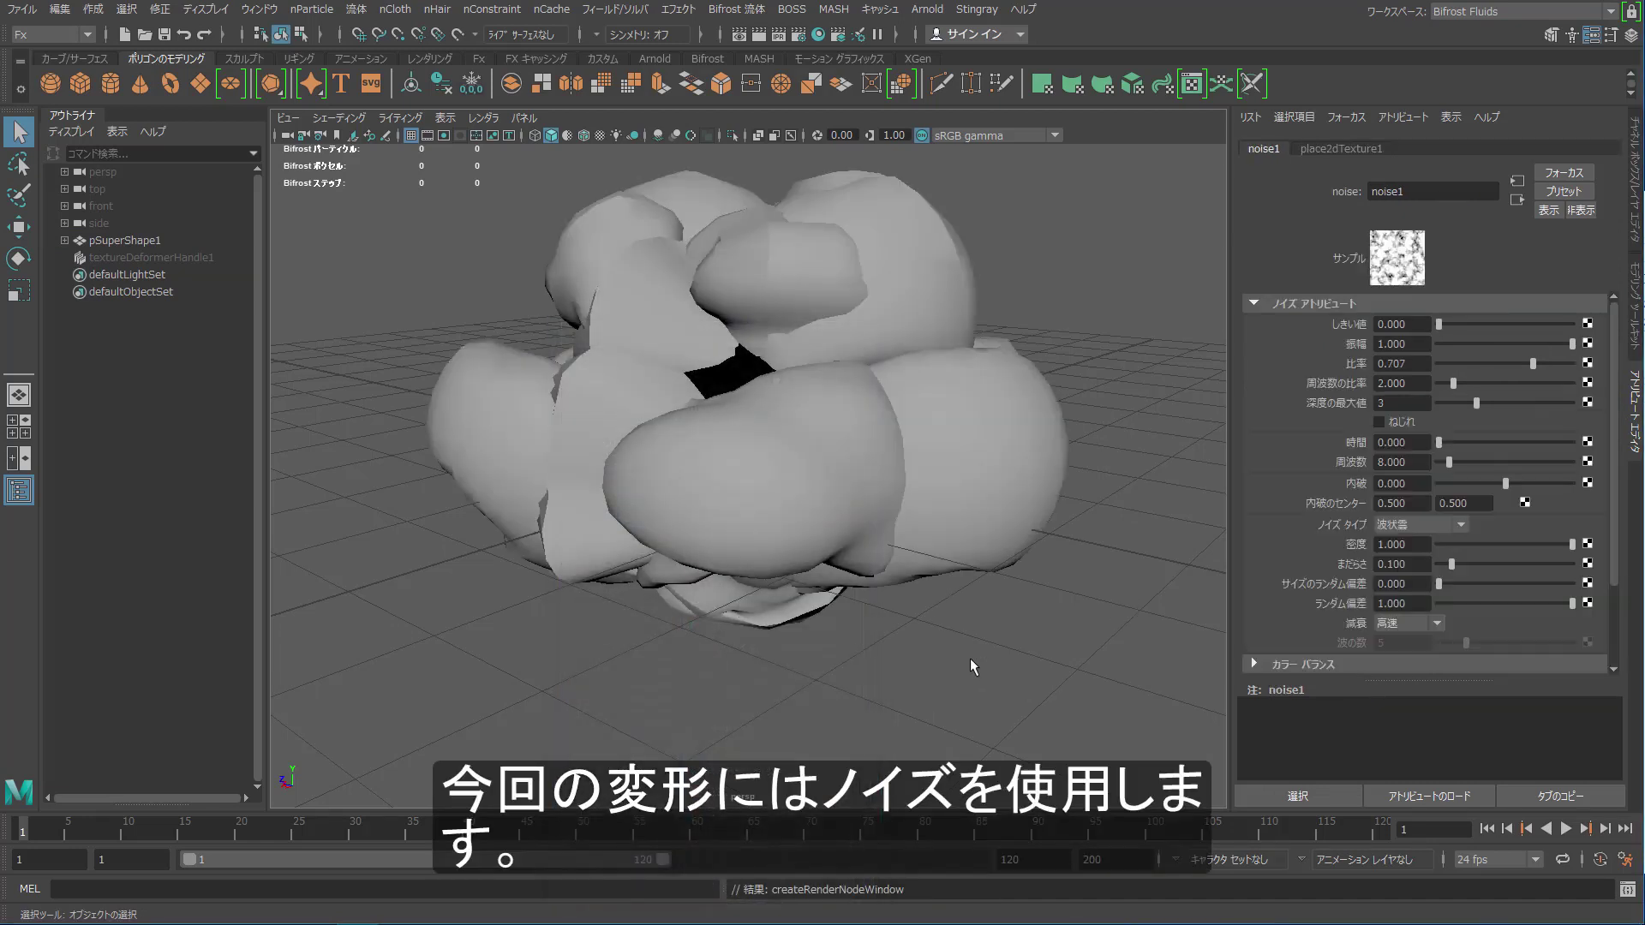
- Set the noise amplitude to 0.143 and frequency to 16.883
mouse_move(871, 607)
alt+mouse_down()
mouse_move(752, 575)
mouse_move(778, 569)
alt+mouse_up()
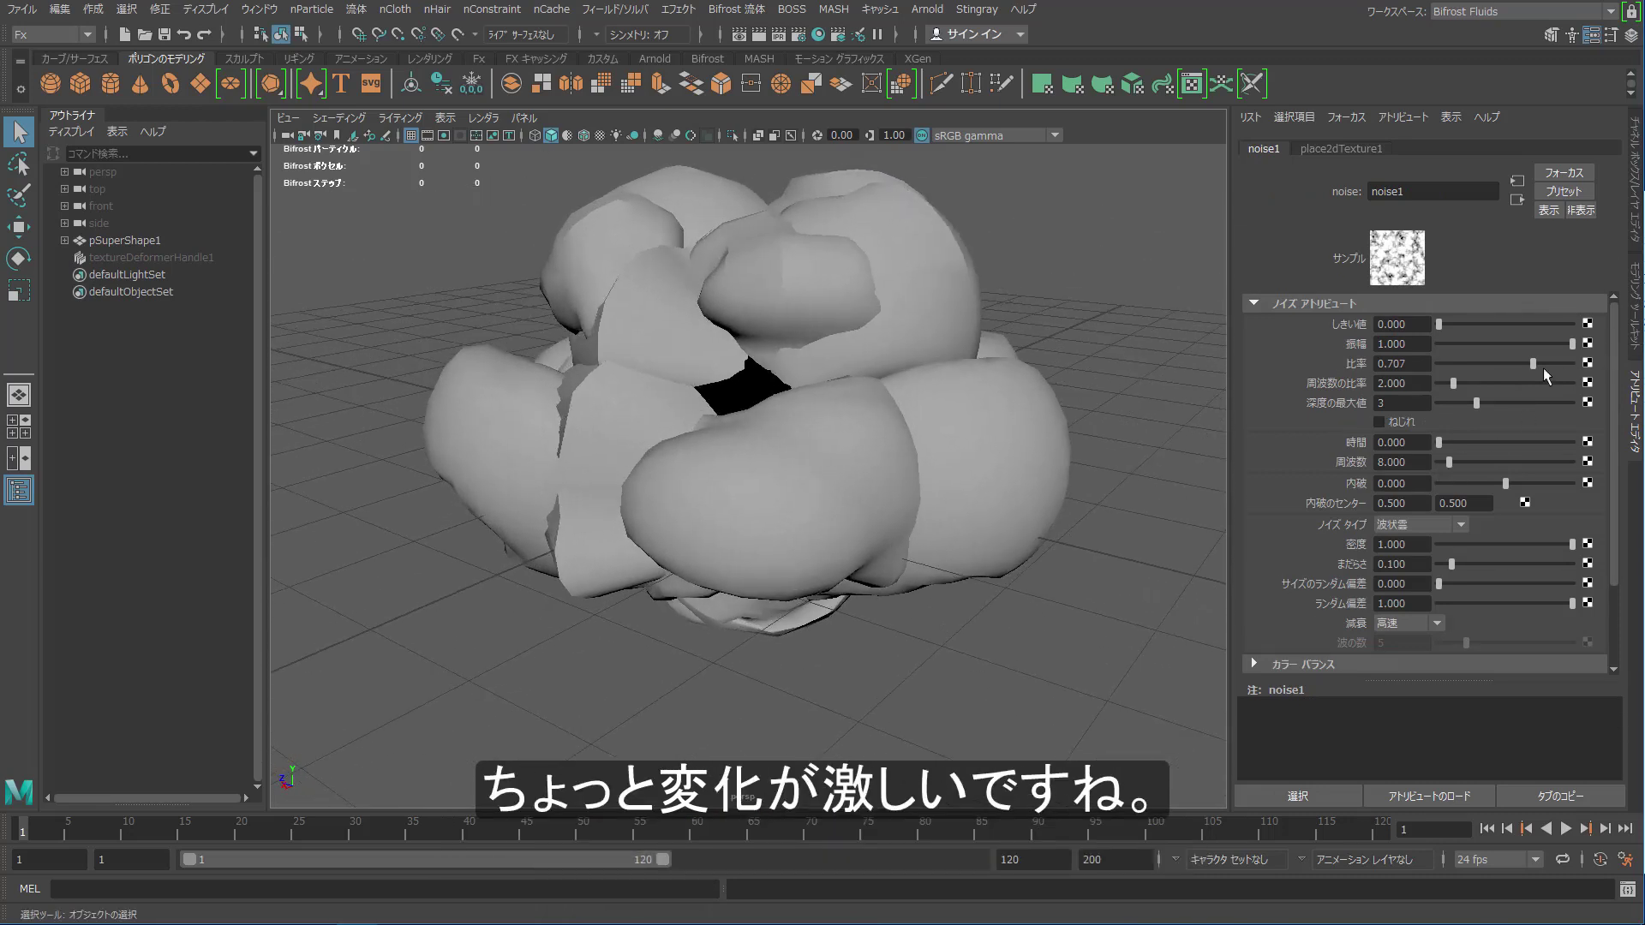
drag(1570, 345, 1458, 351)
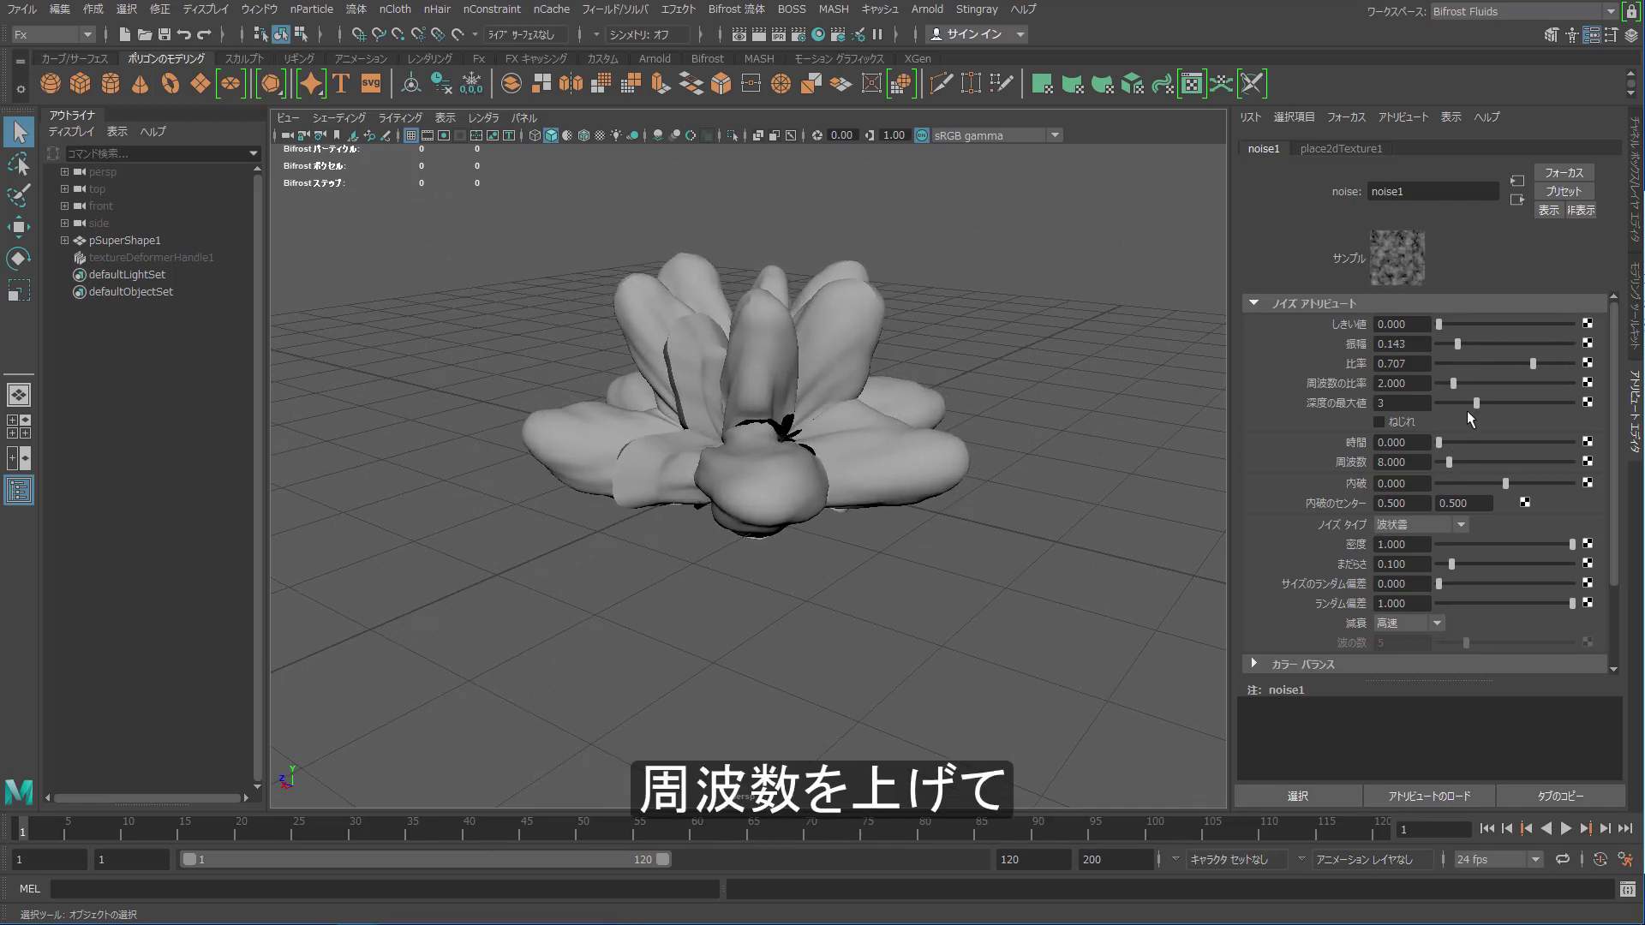
drag(1450, 463, 1460, 454)
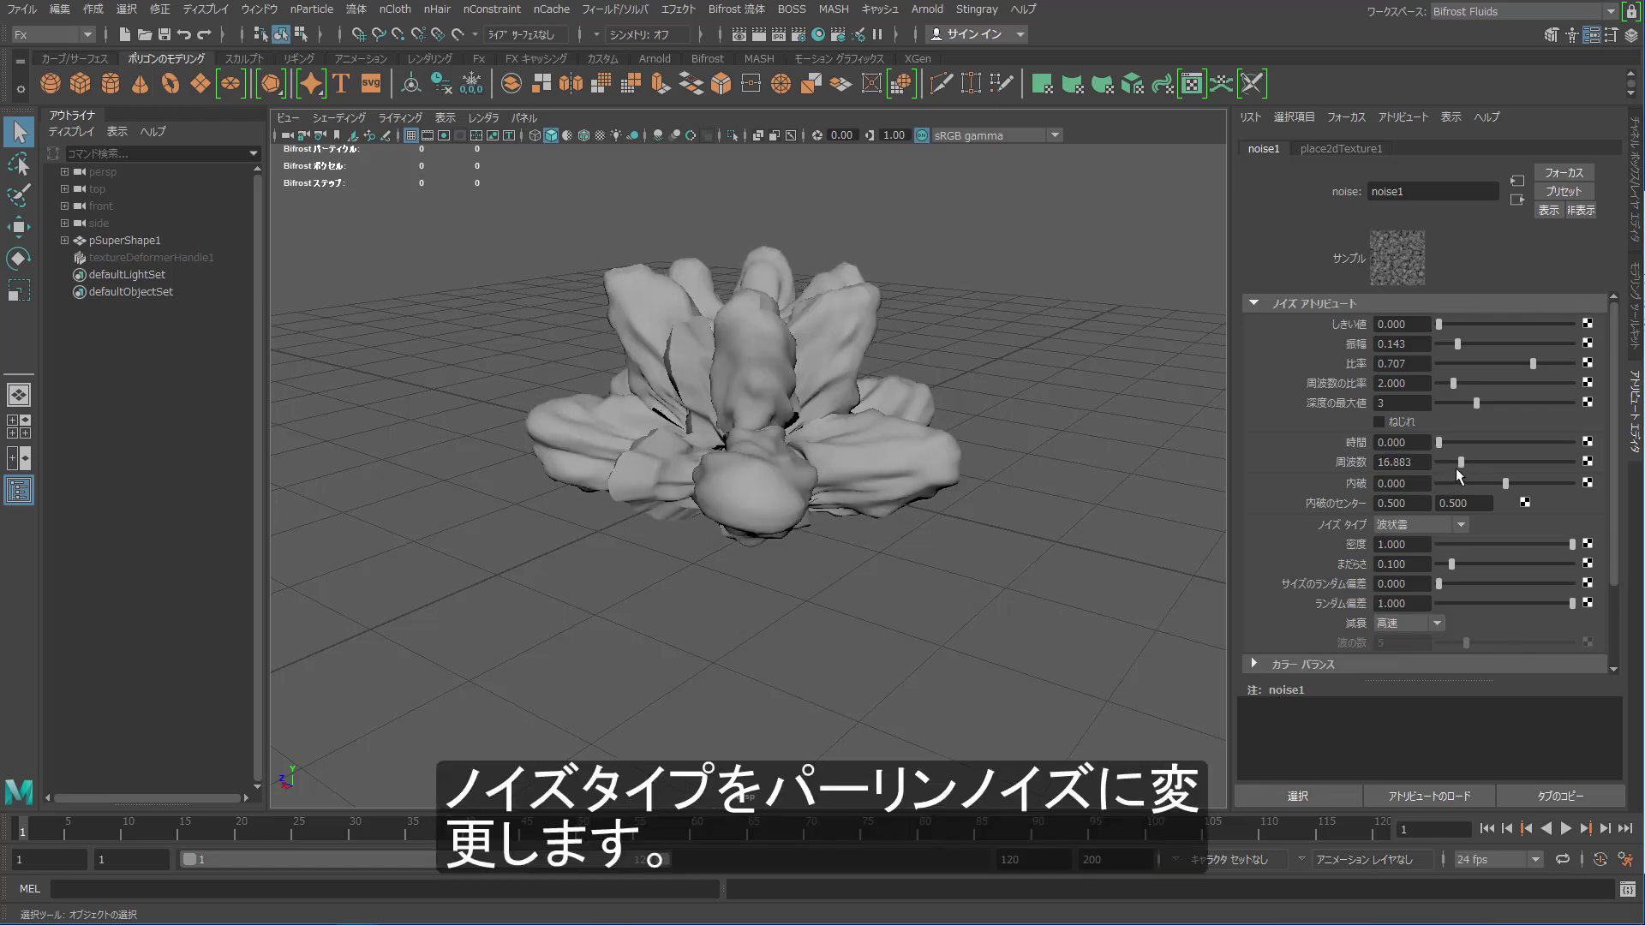
- Switch the noise type to Perlin noise (パーリン ノイズ) and enable twist (ねじれ)
click(1426, 527)
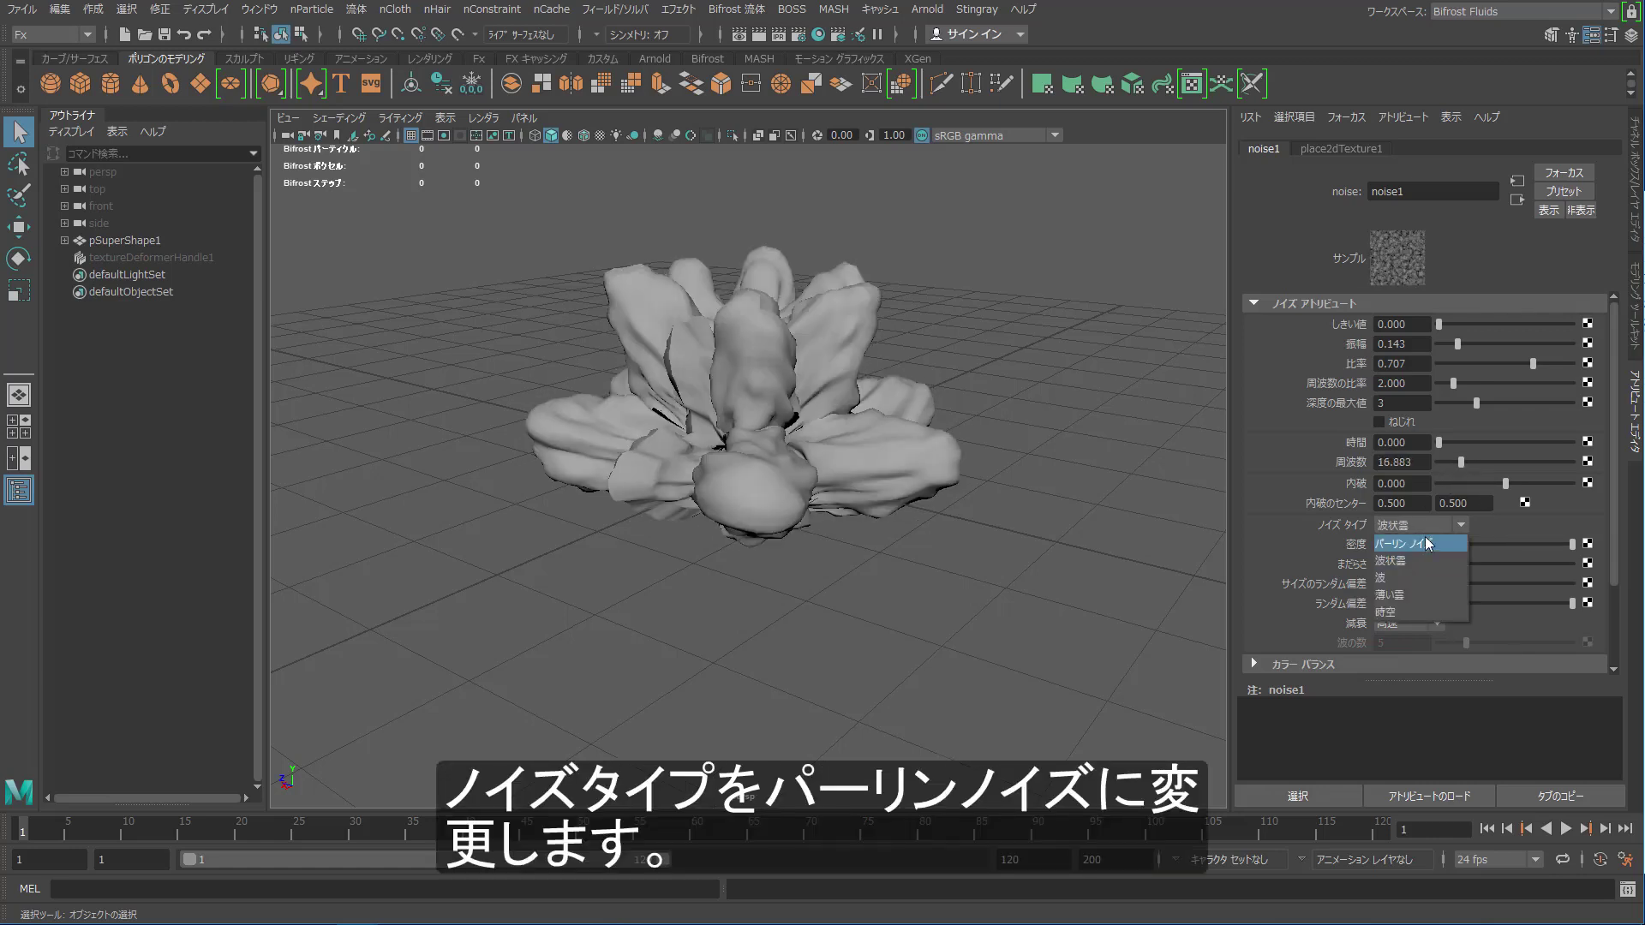
click(1425, 540)
click(1380, 423)
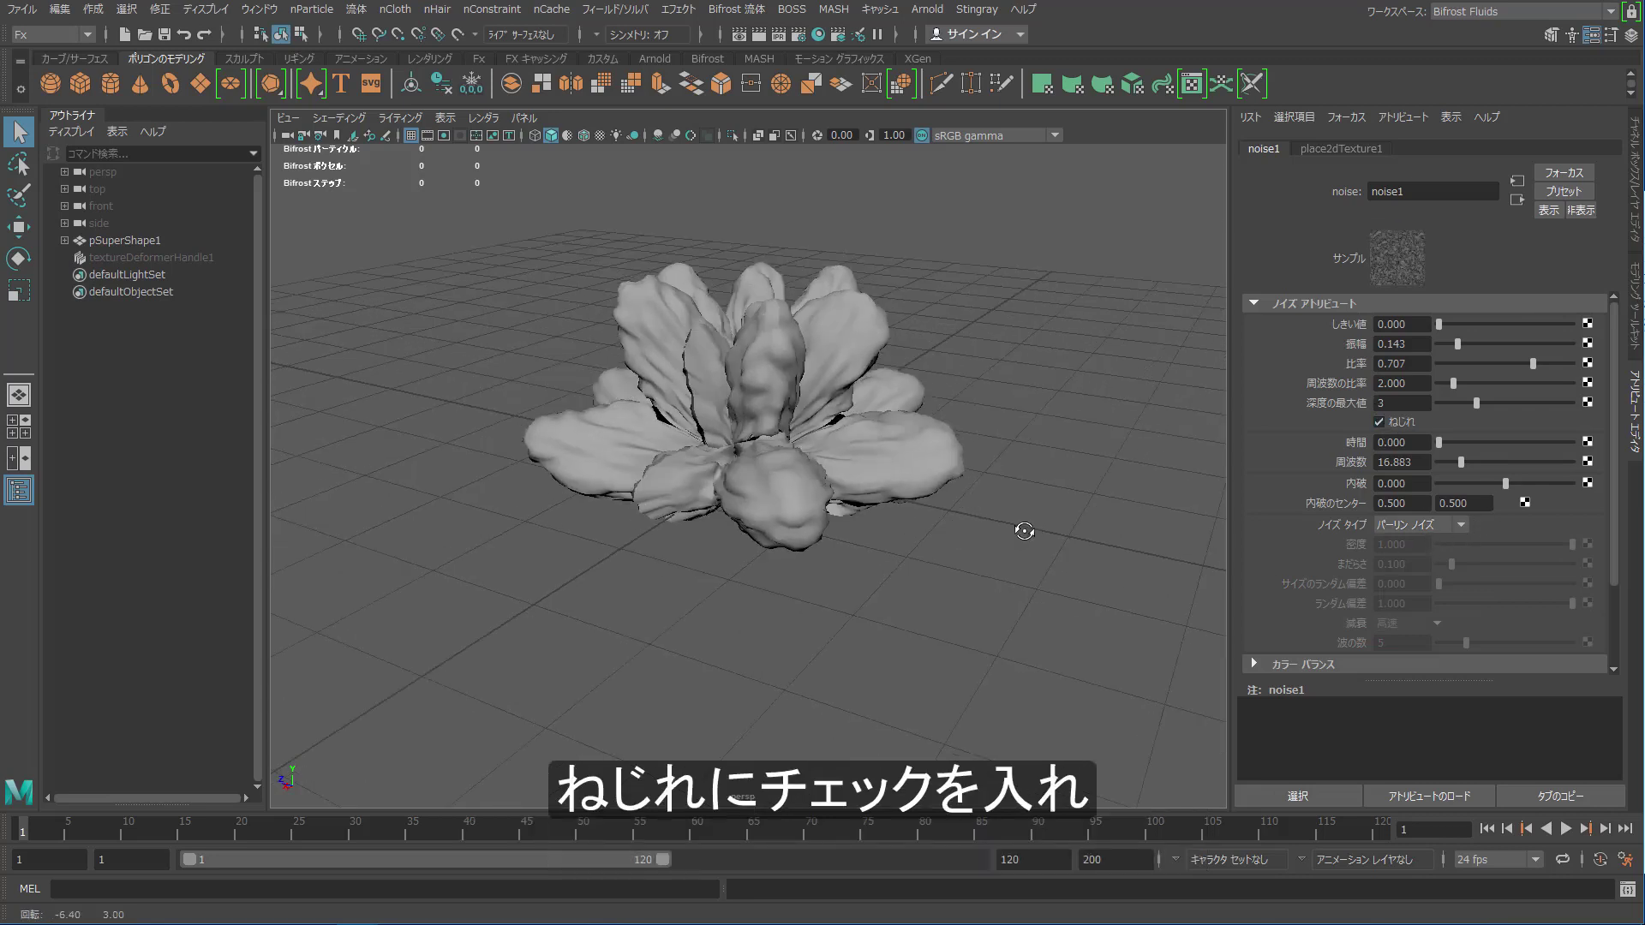
- Adjust the noise time value and play back the animation to preview it
alt+drag(1023, 541, 1087, 532)
mouse_move(1446, 446)
mouse_down()
mouse_move(1492, 444)
mouse_move(1372, 444)
mouse_up()
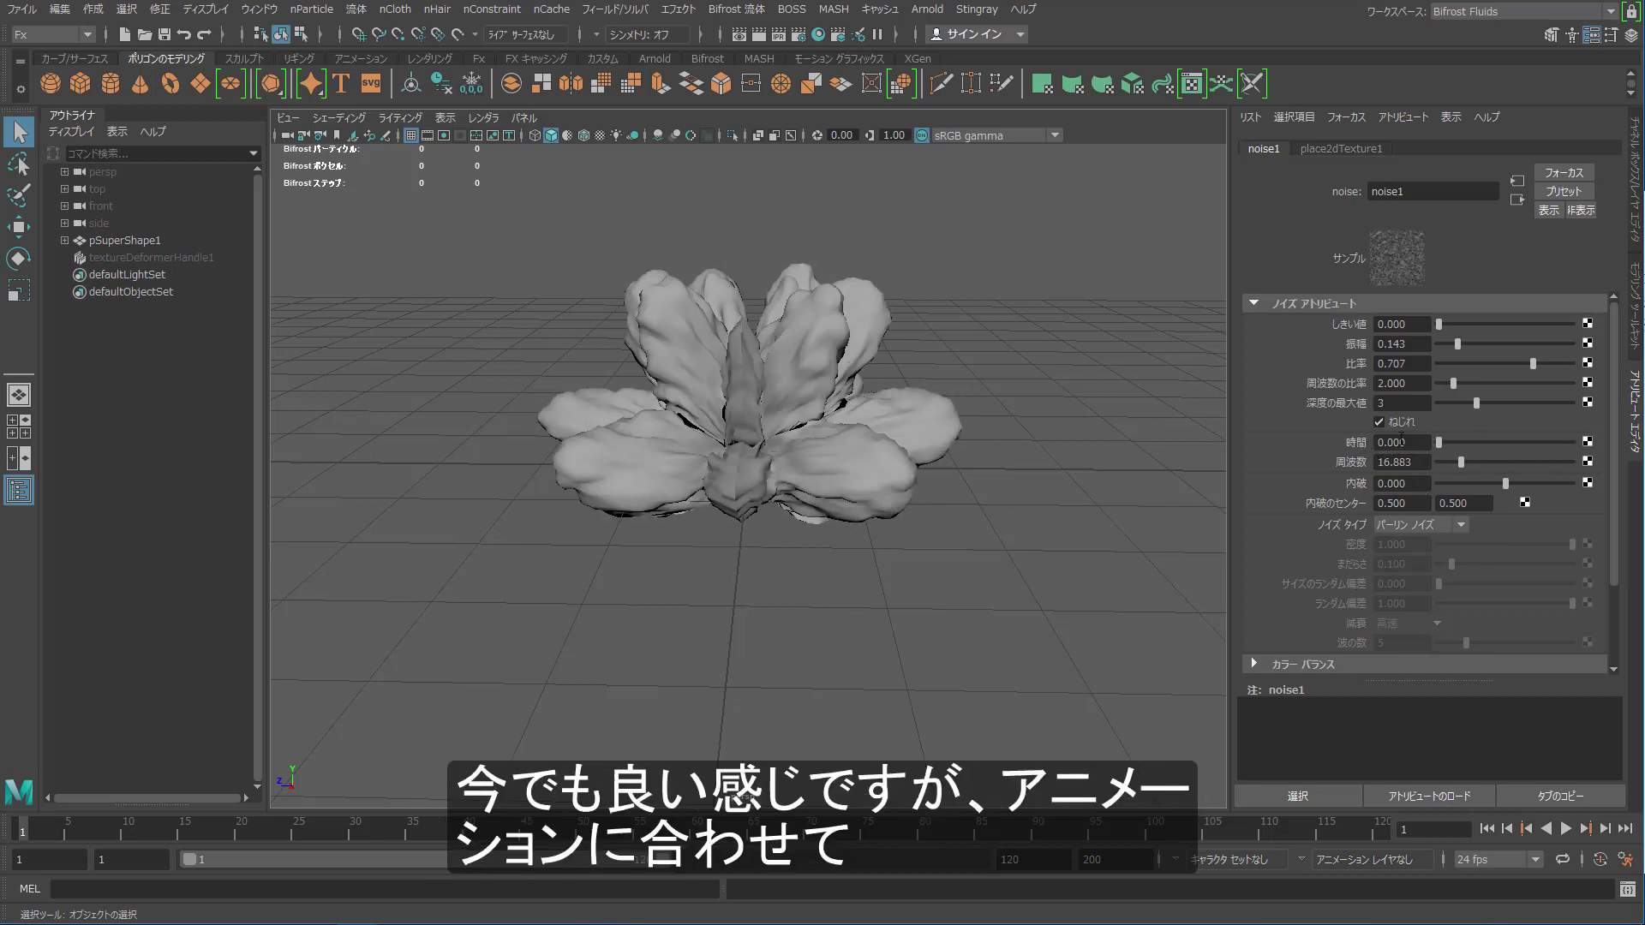
key(alt+v)
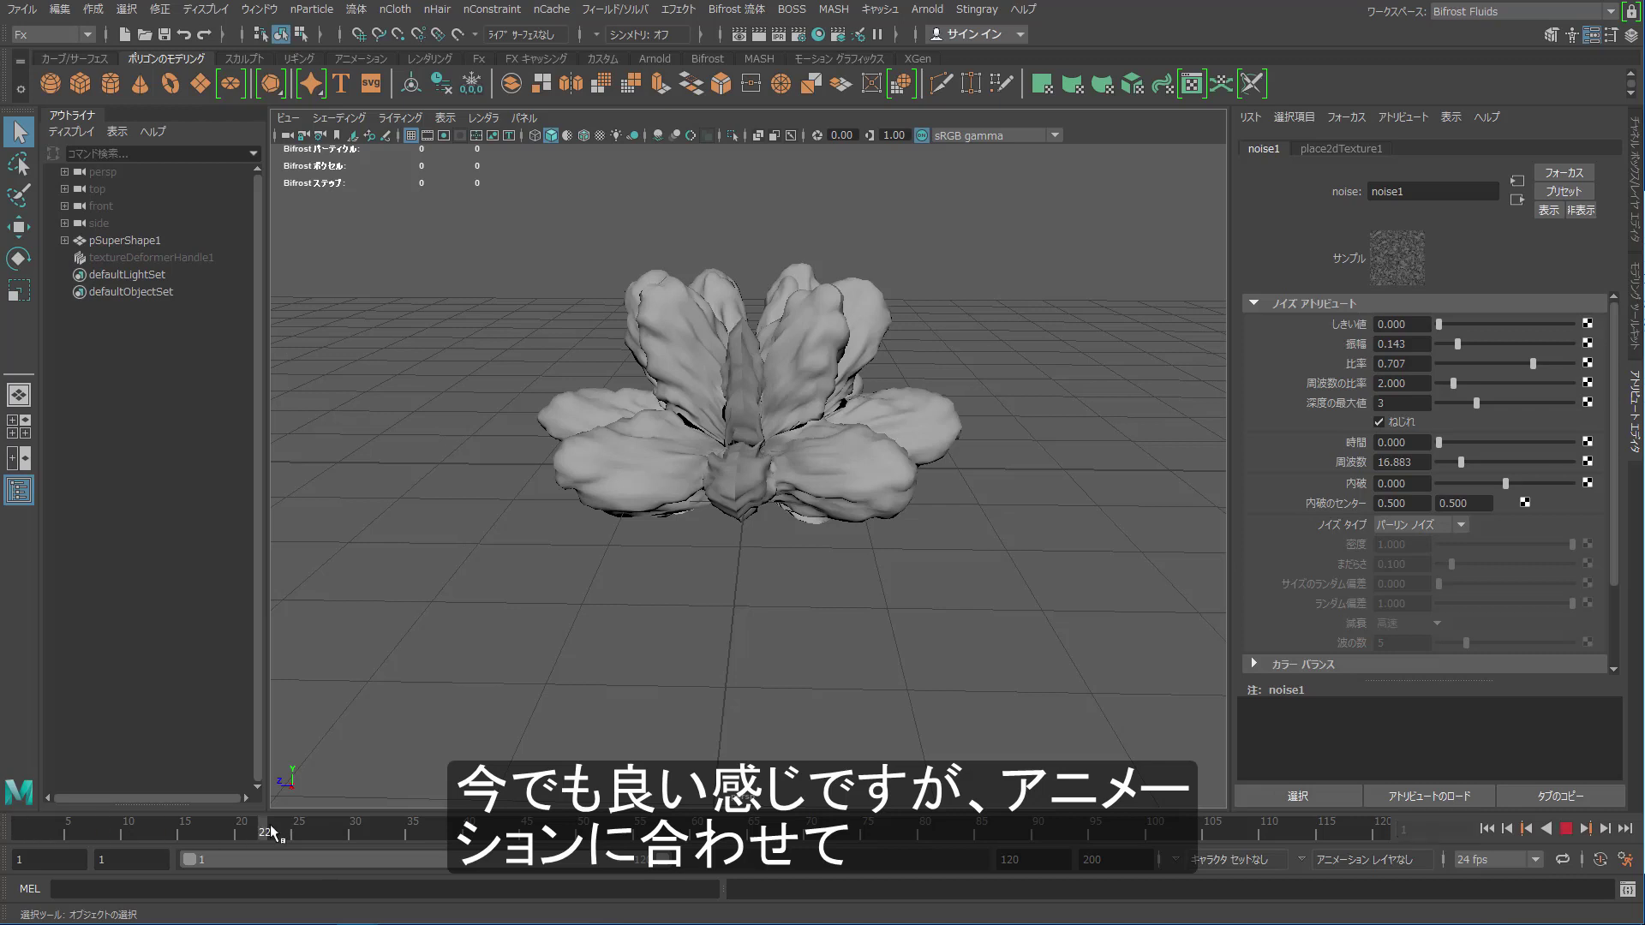
key(alt+v)
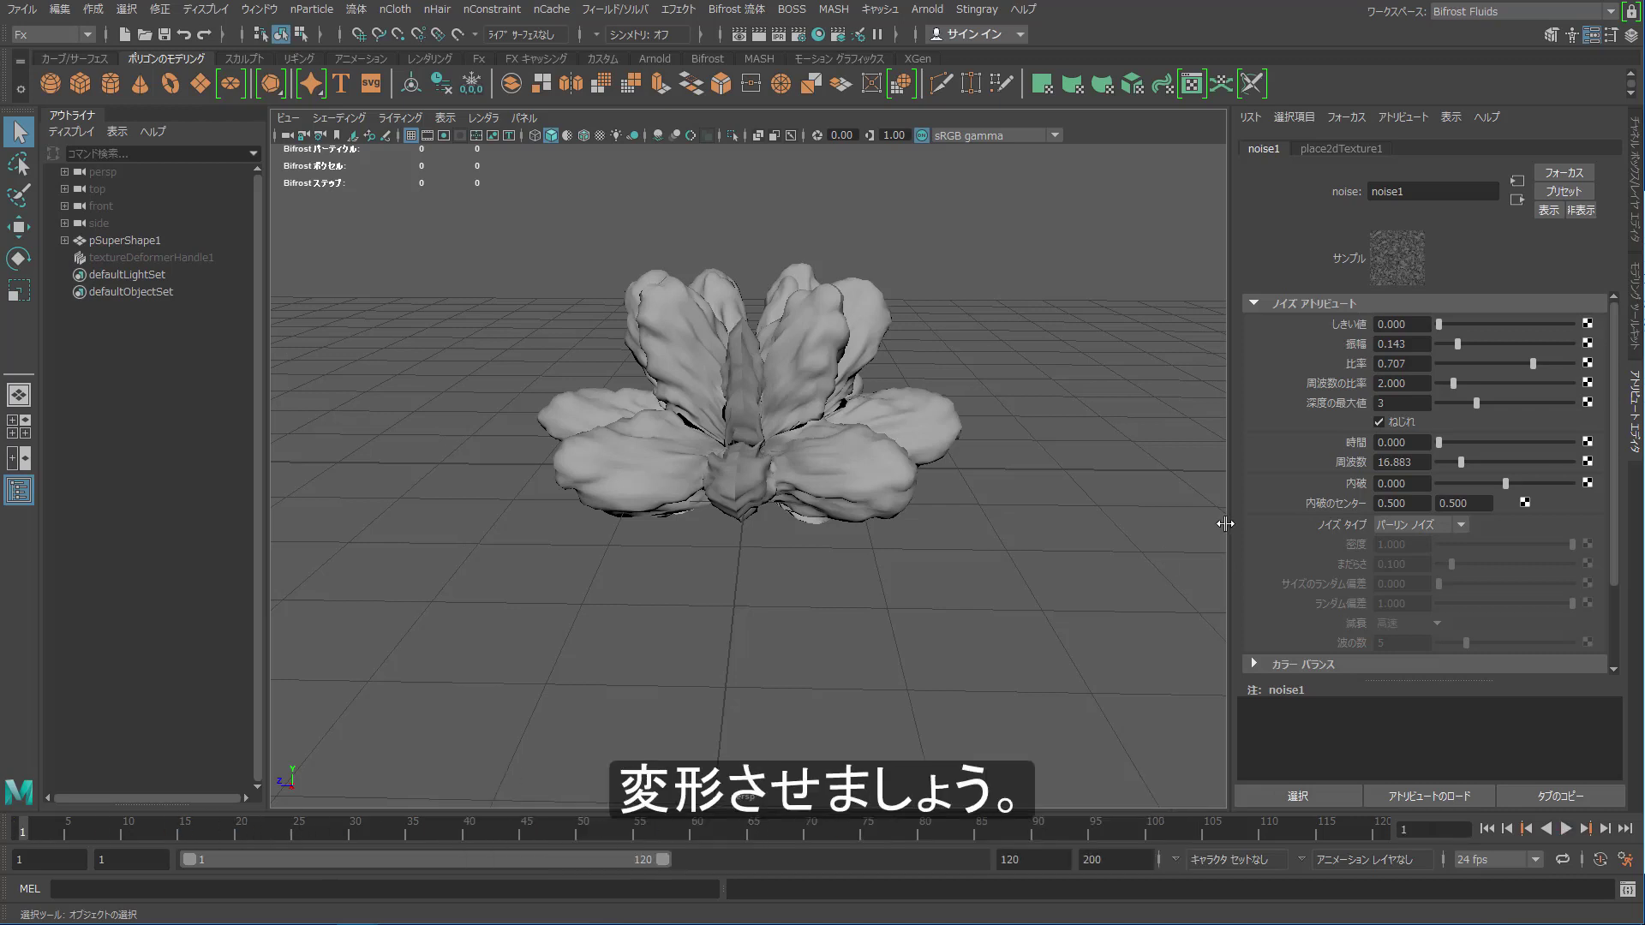
- Create the expression noise1.time=time*4 on the noise time attribute
right_click(1414, 442)
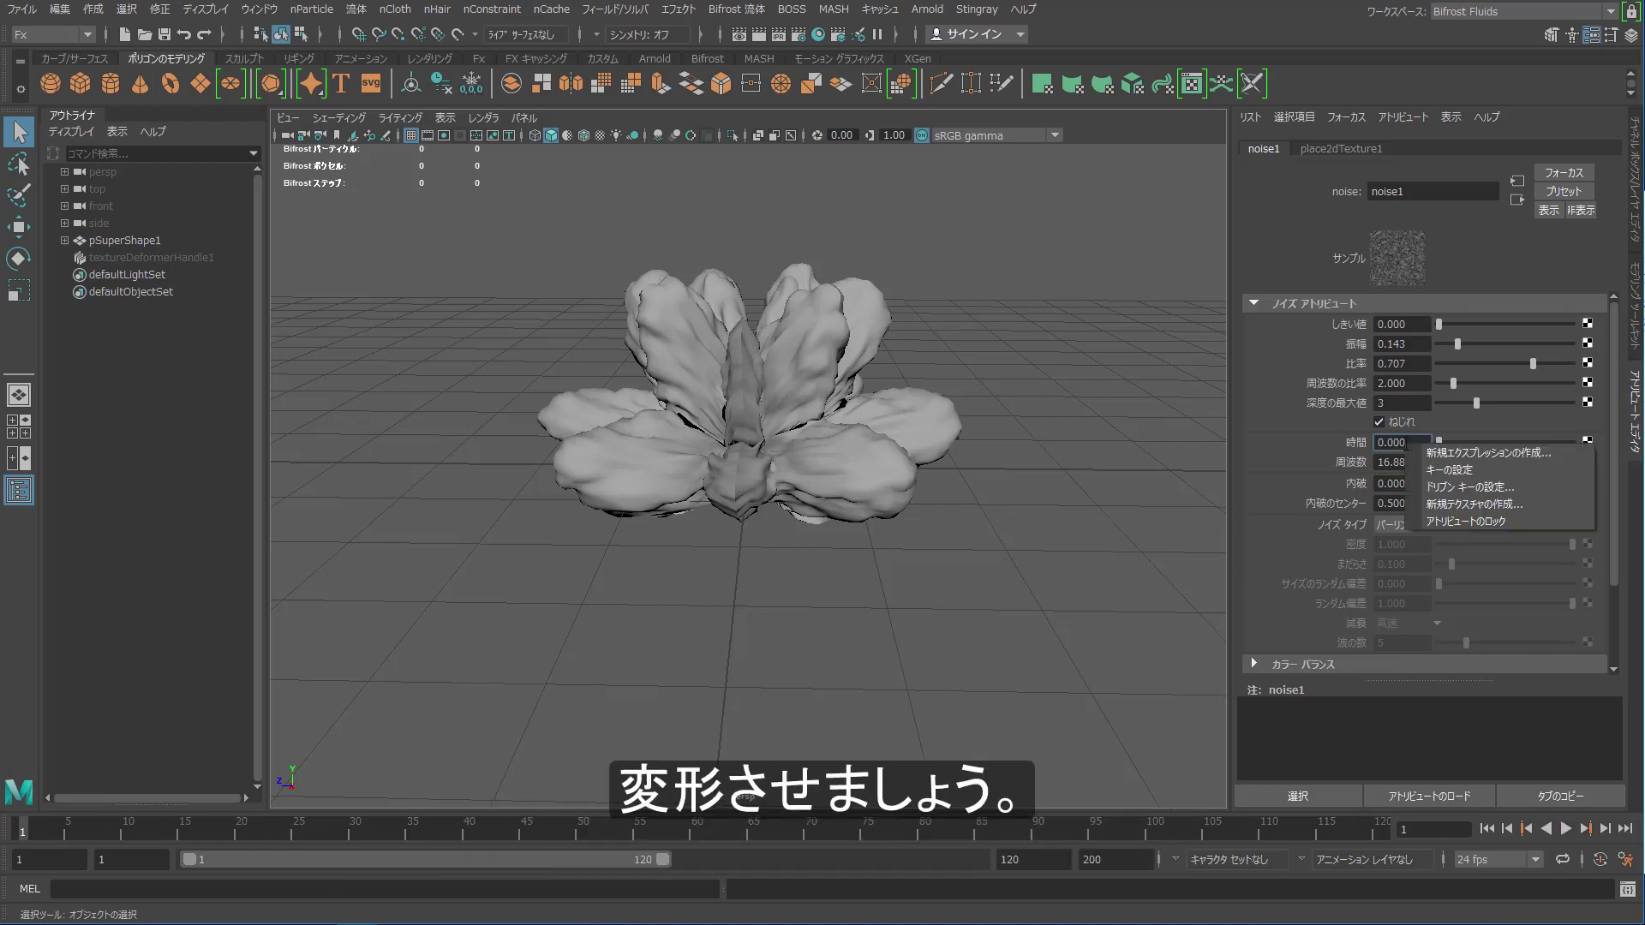
click(1463, 463)
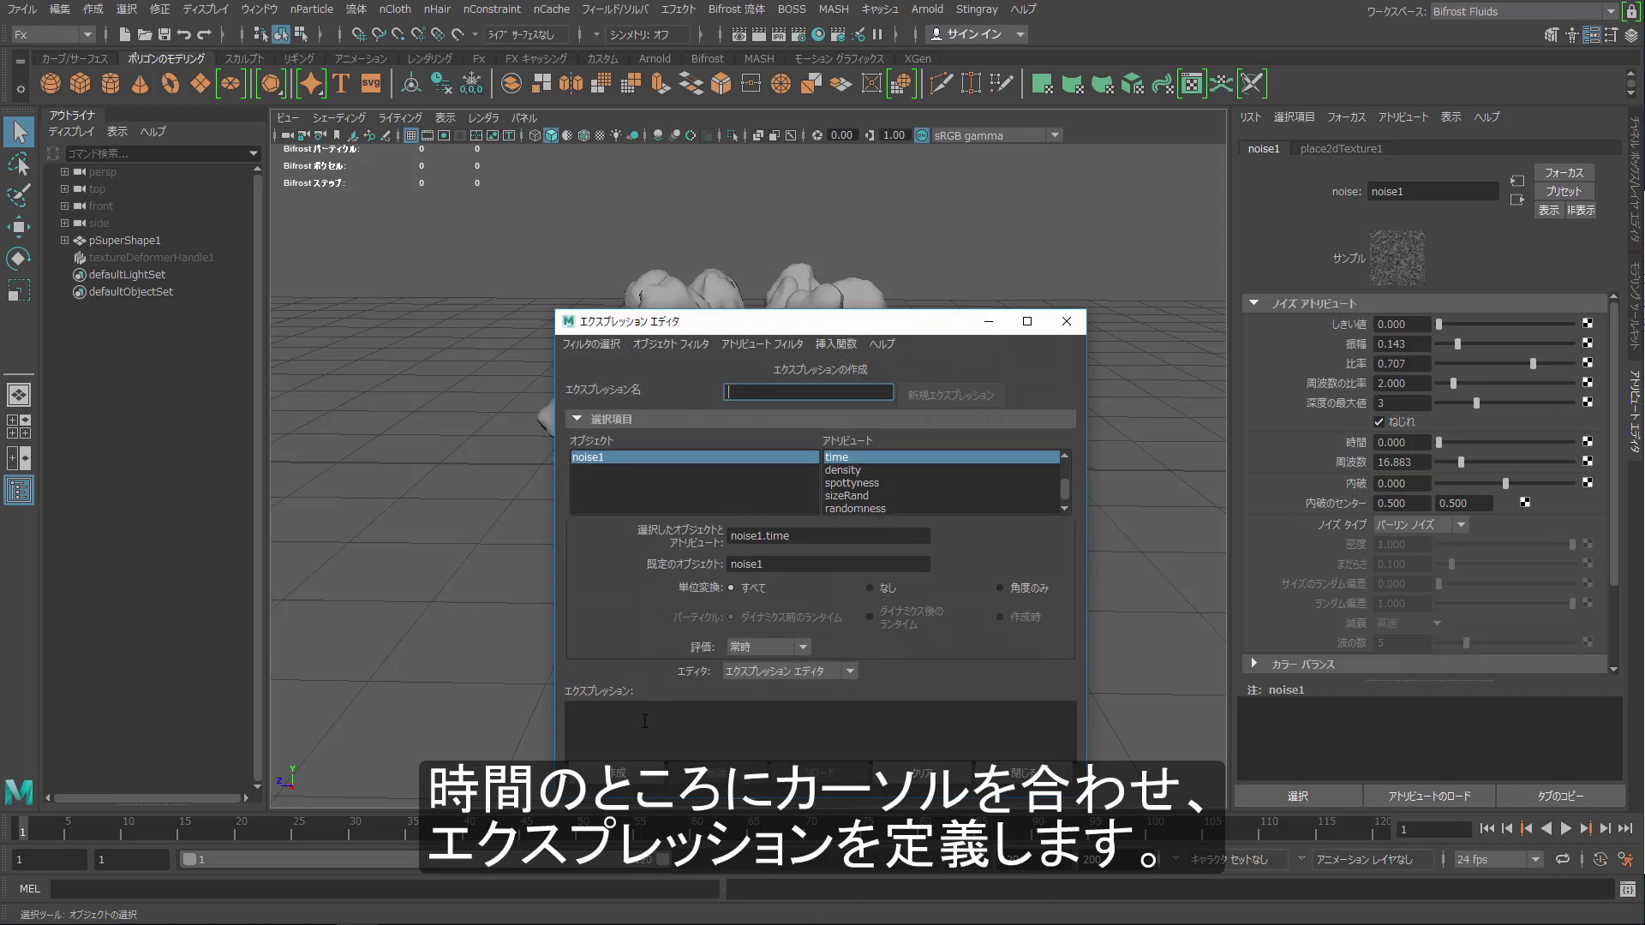
click(645, 720)
text(e1.time)
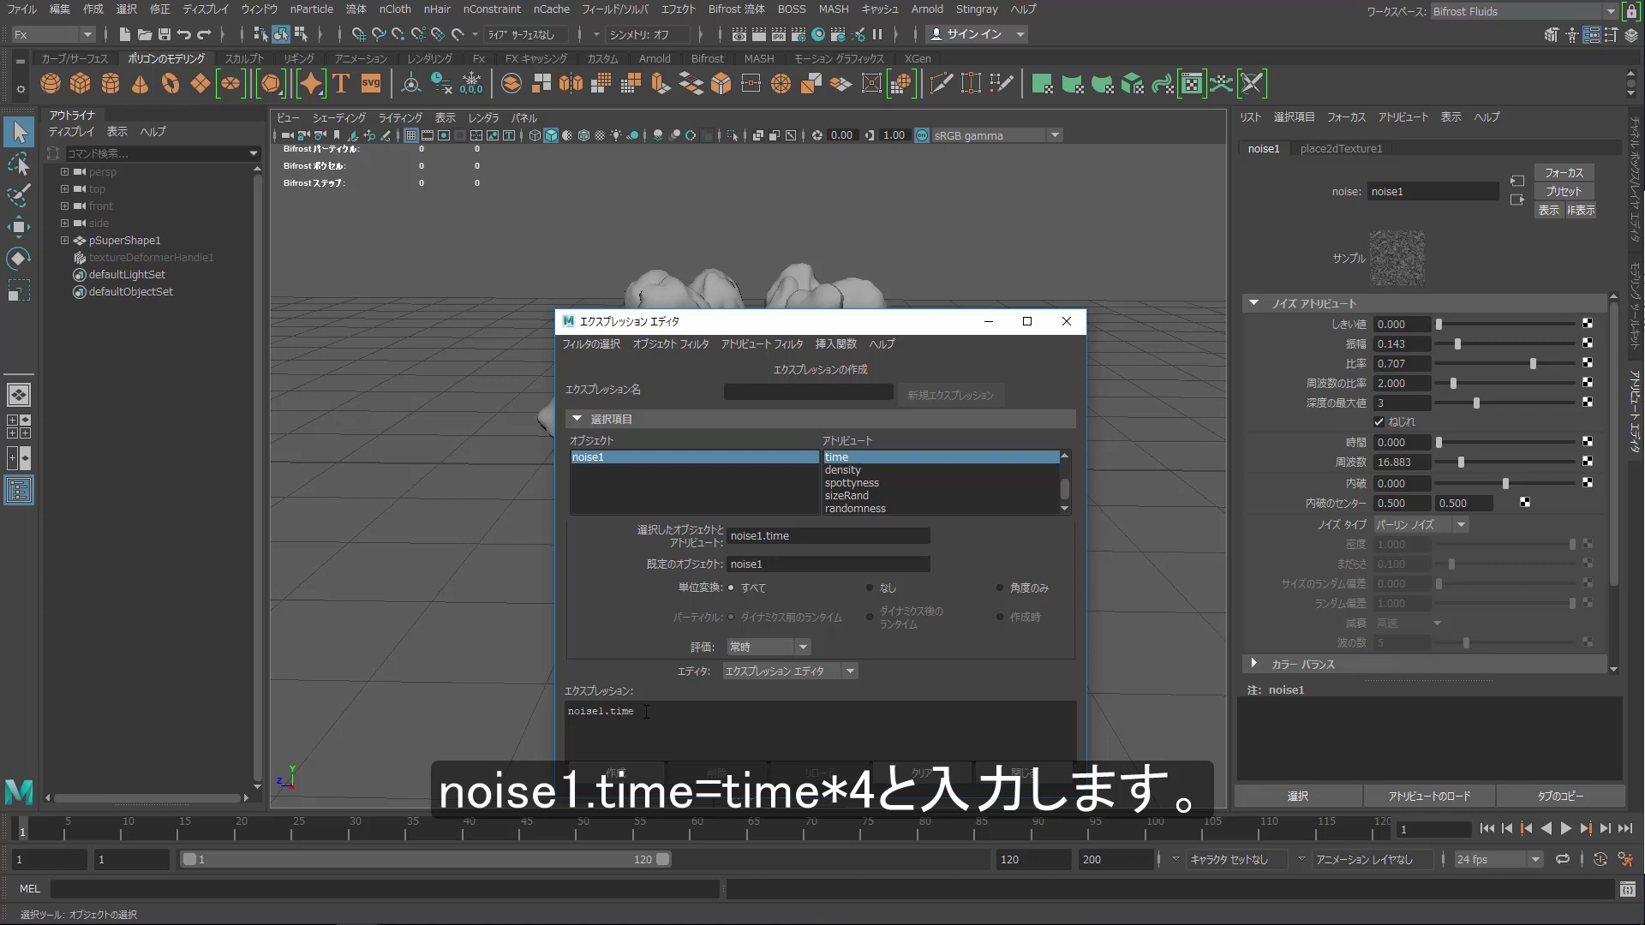
text(=time*4)
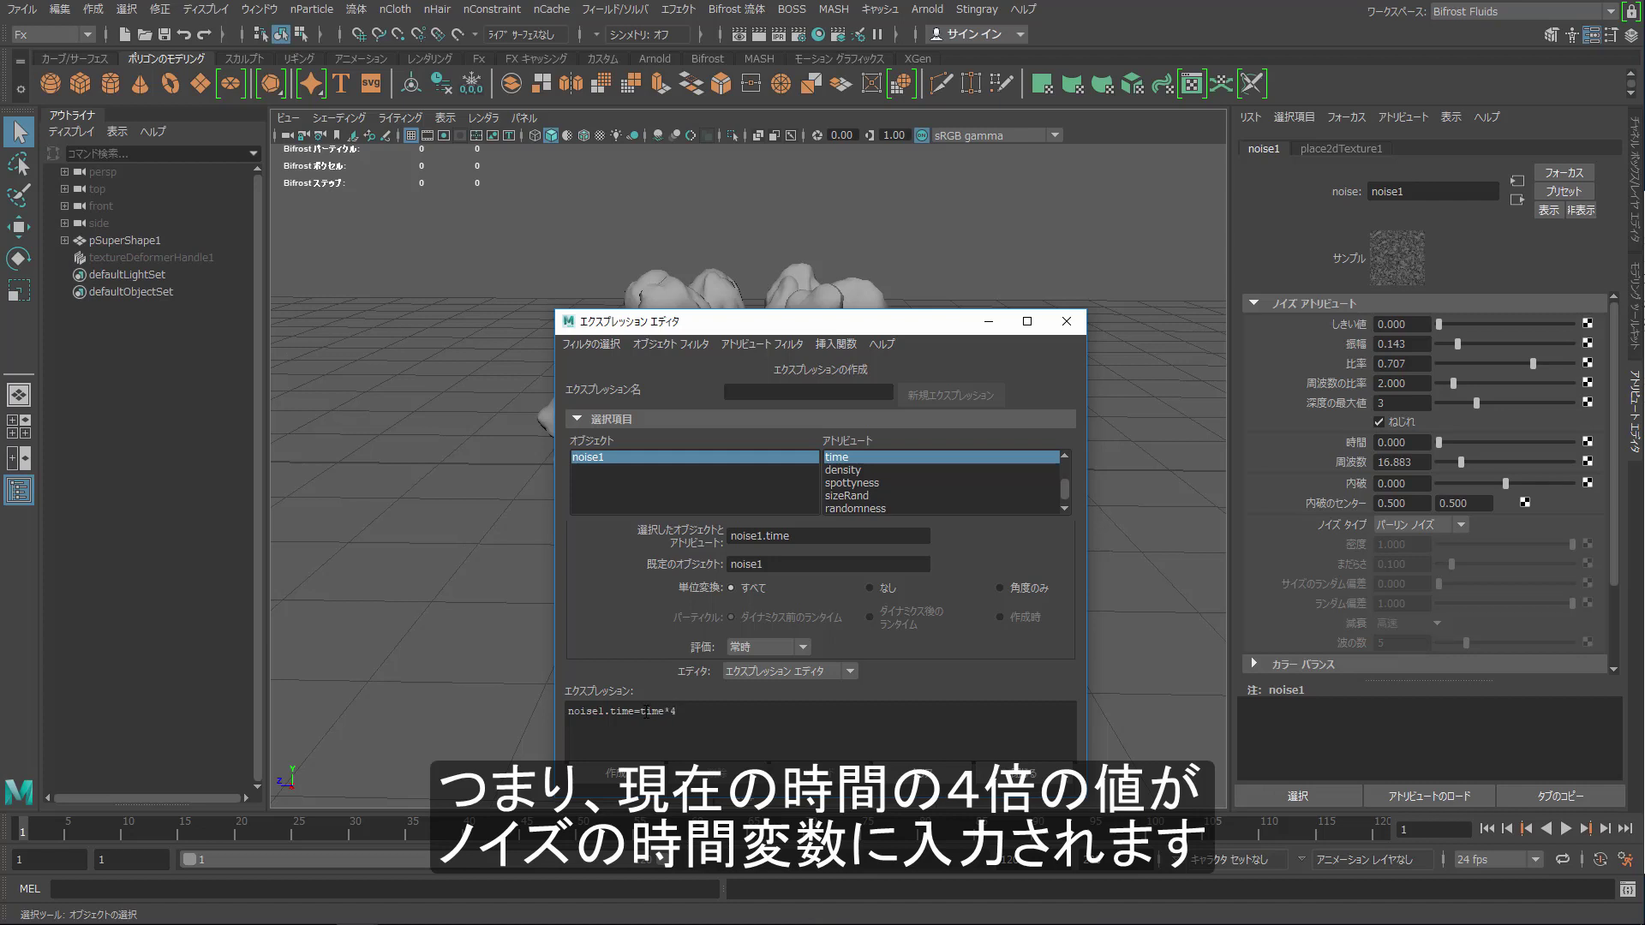
key(Return)
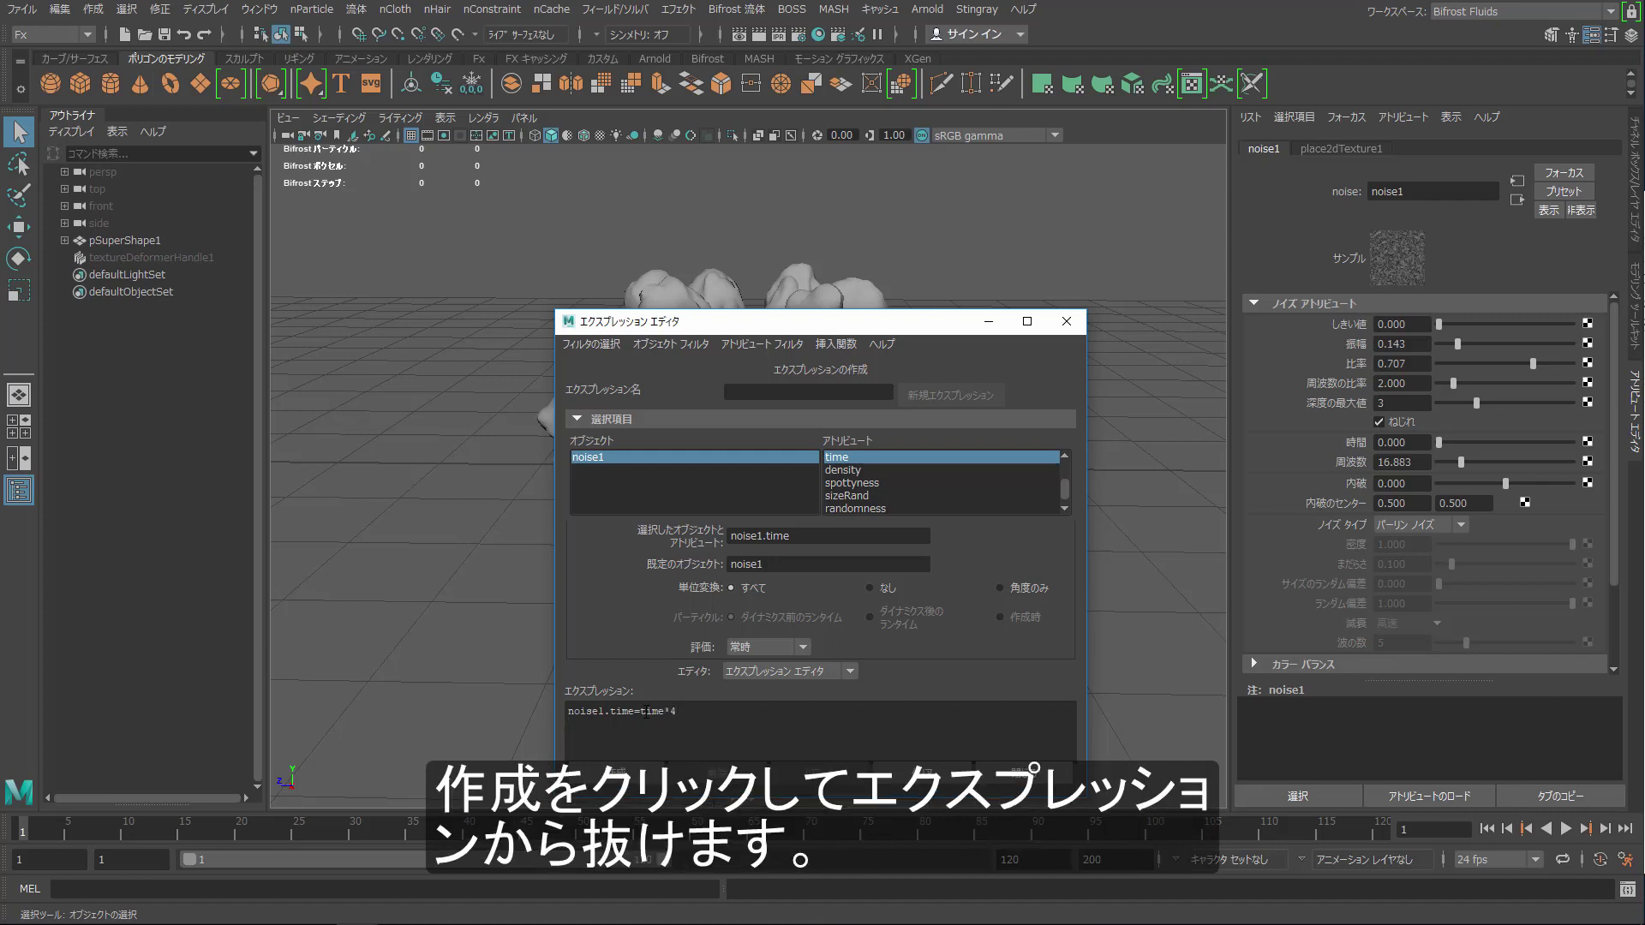
click(617, 768)
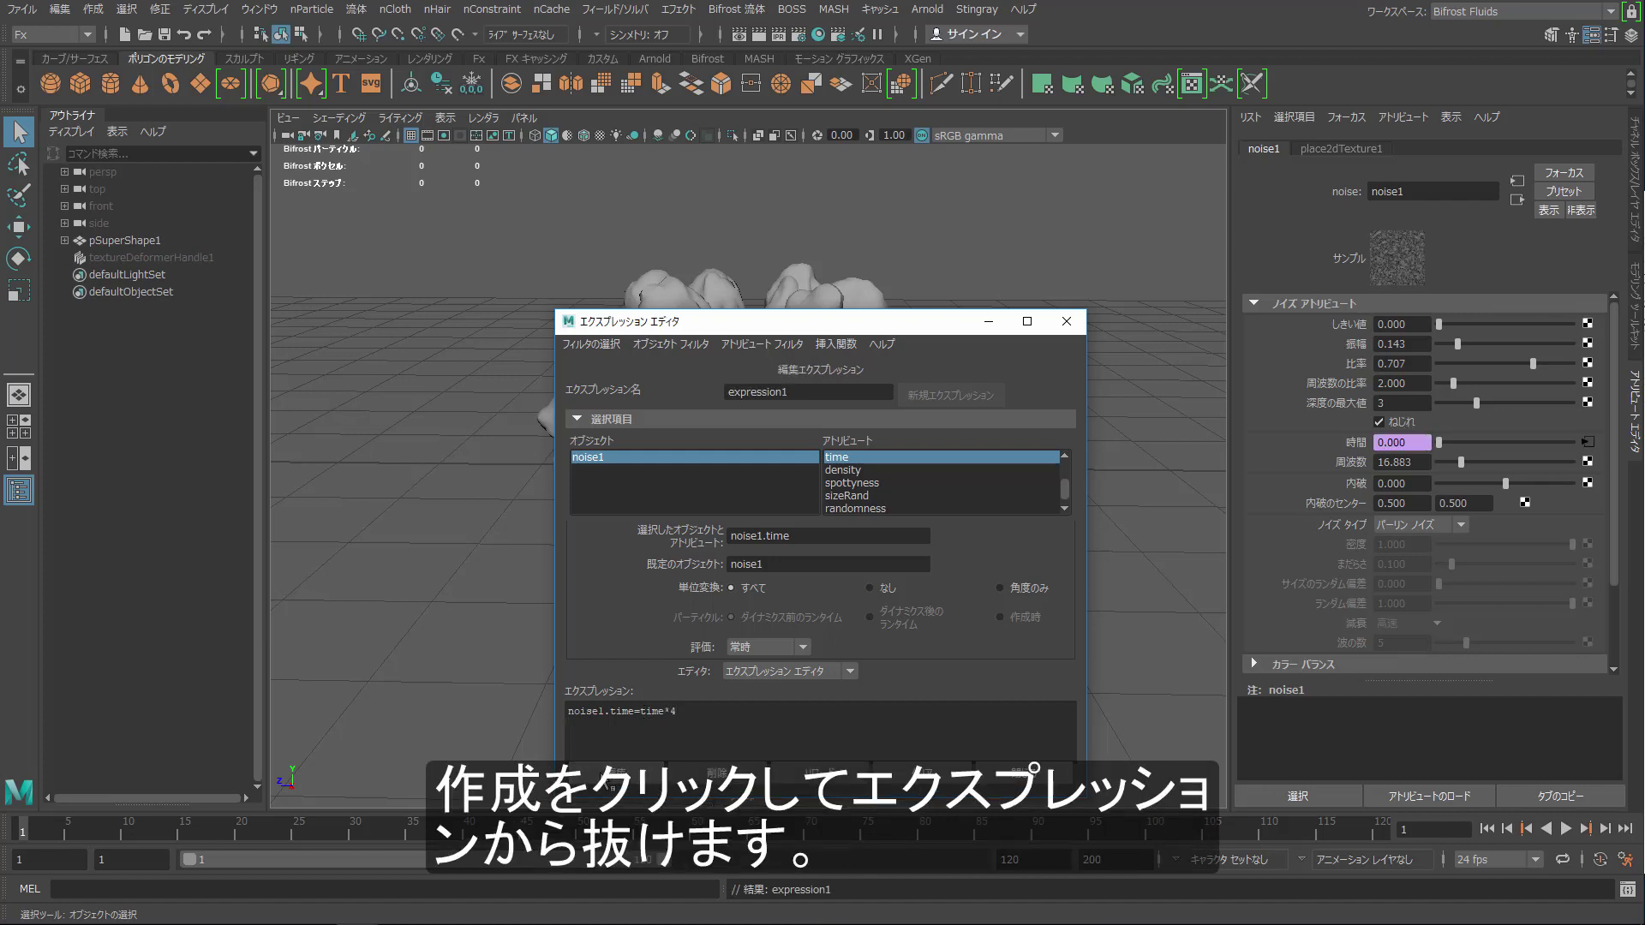
click(1068, 321)
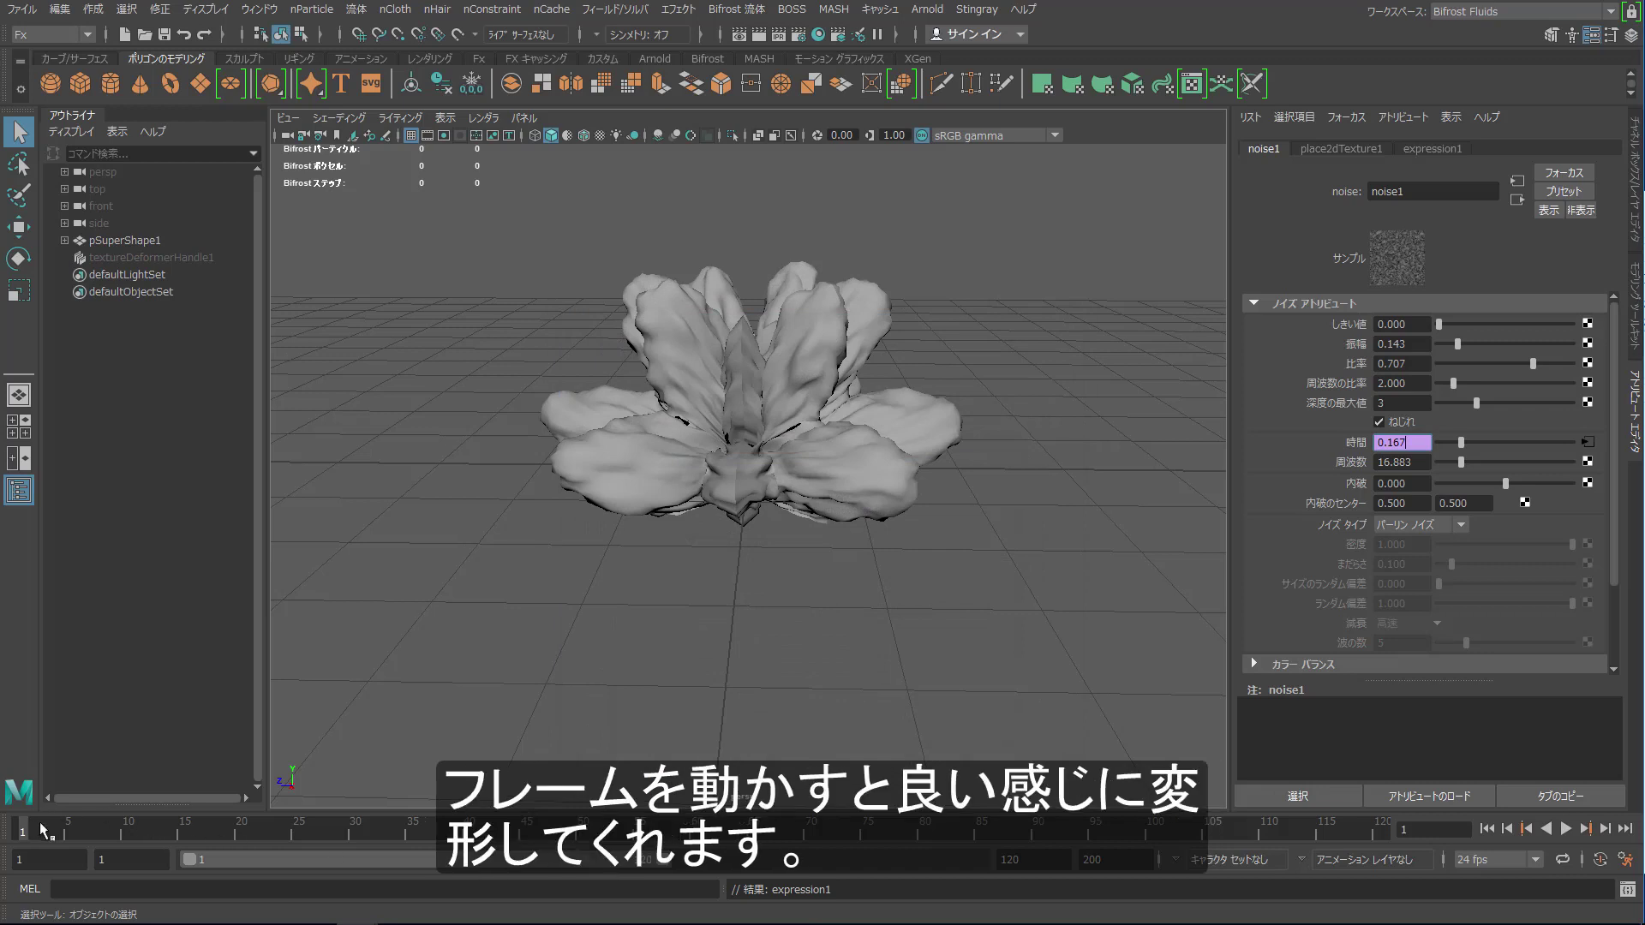
- Scrub to frame 32 and play back to check the deforming petals
drag(40, 830, 378, 829)
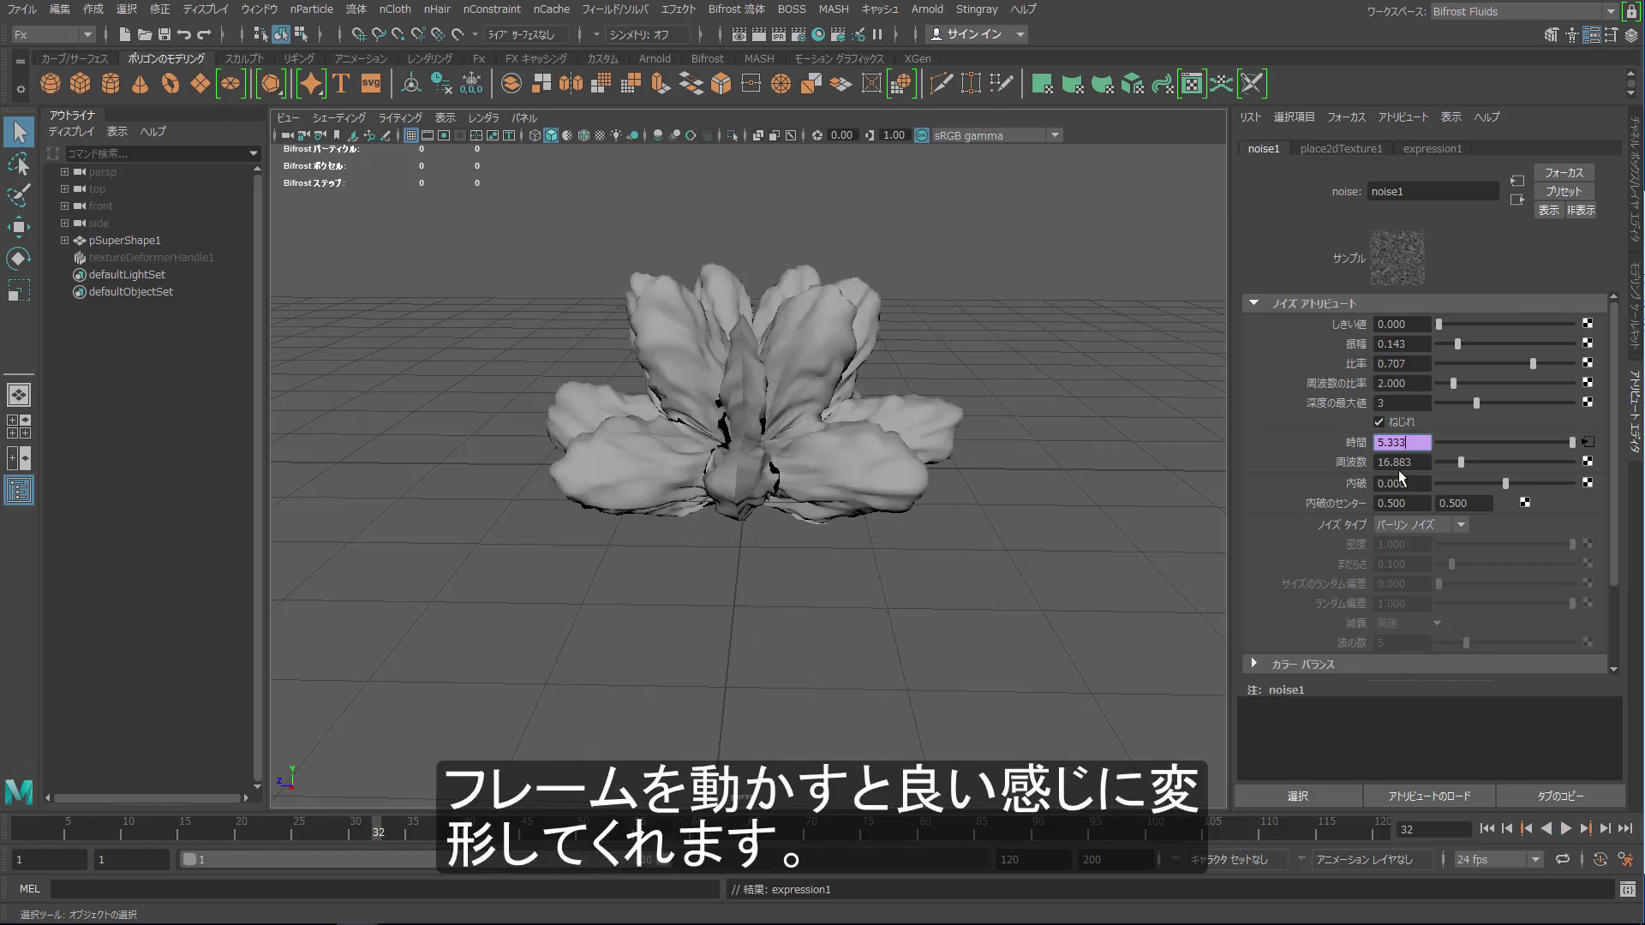
key(alt+v)
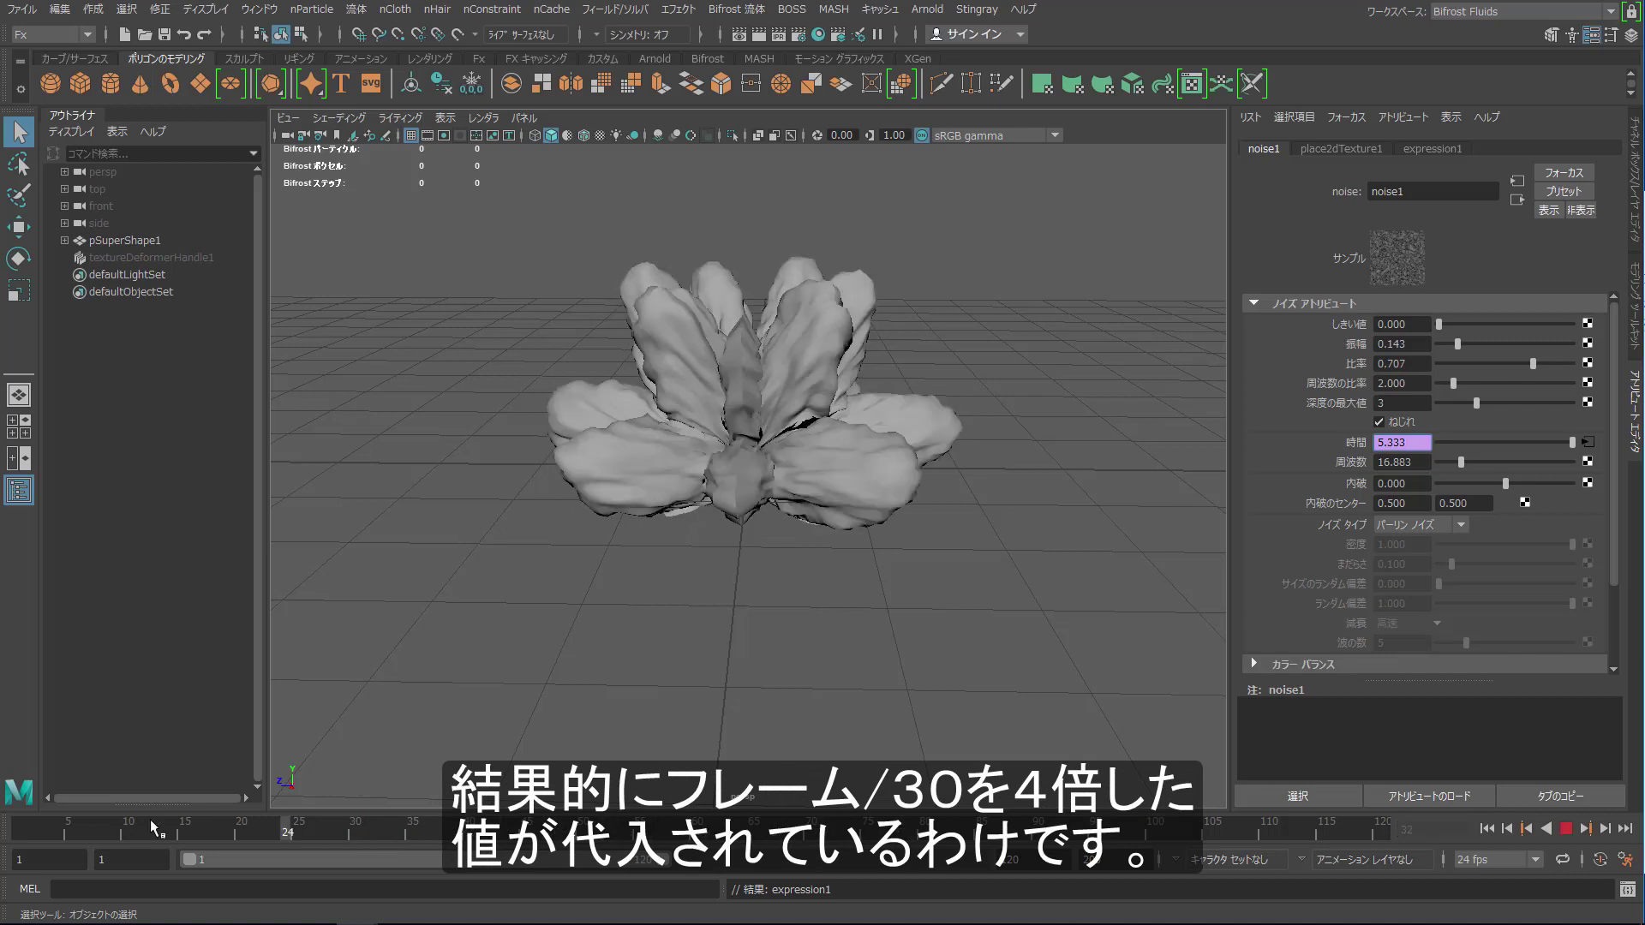
key(alt+v)
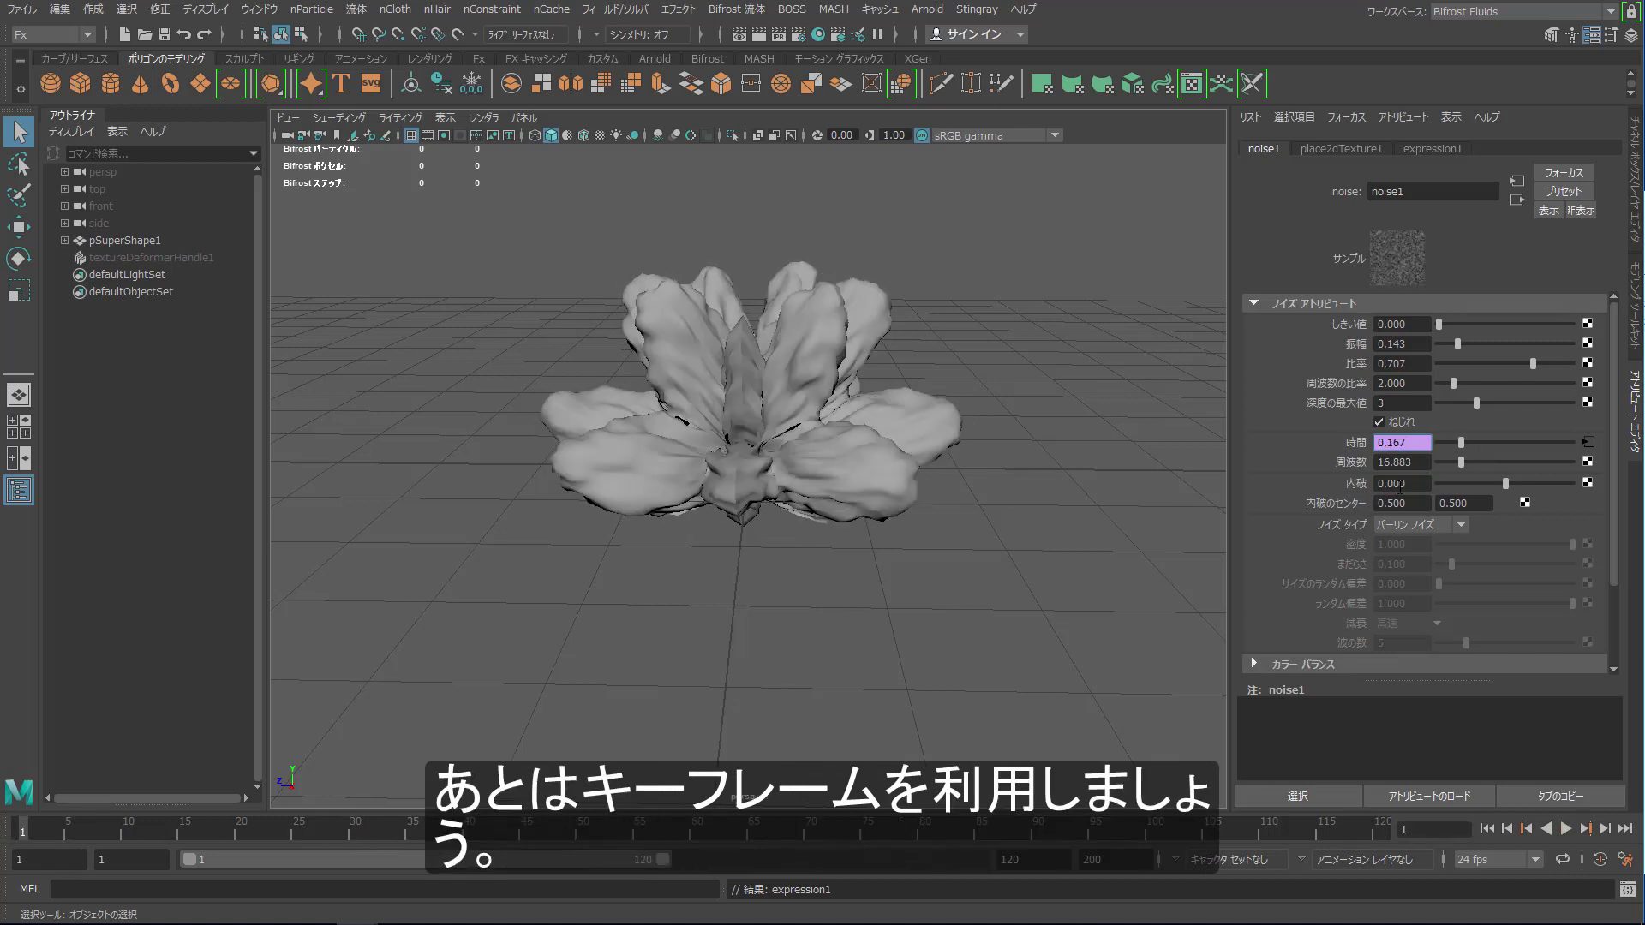
- Key noise implode at 0 on frame 1 and 0.597 on frame 120
right_click(1405, 487)
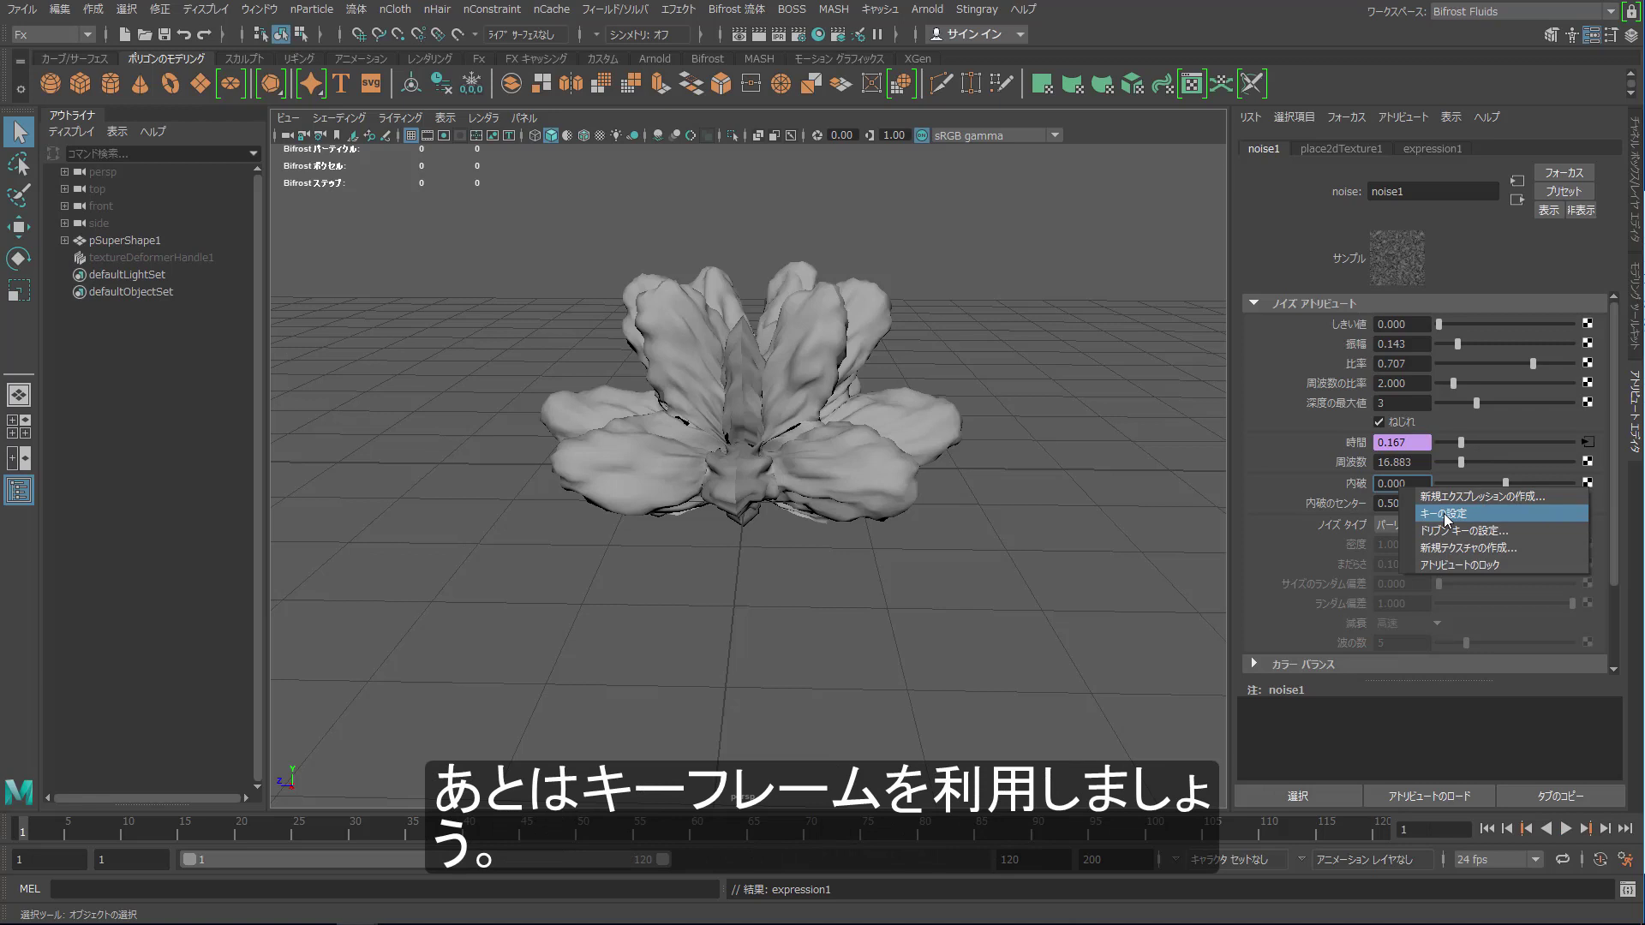
click(1447, 515)
click(1382, 828)
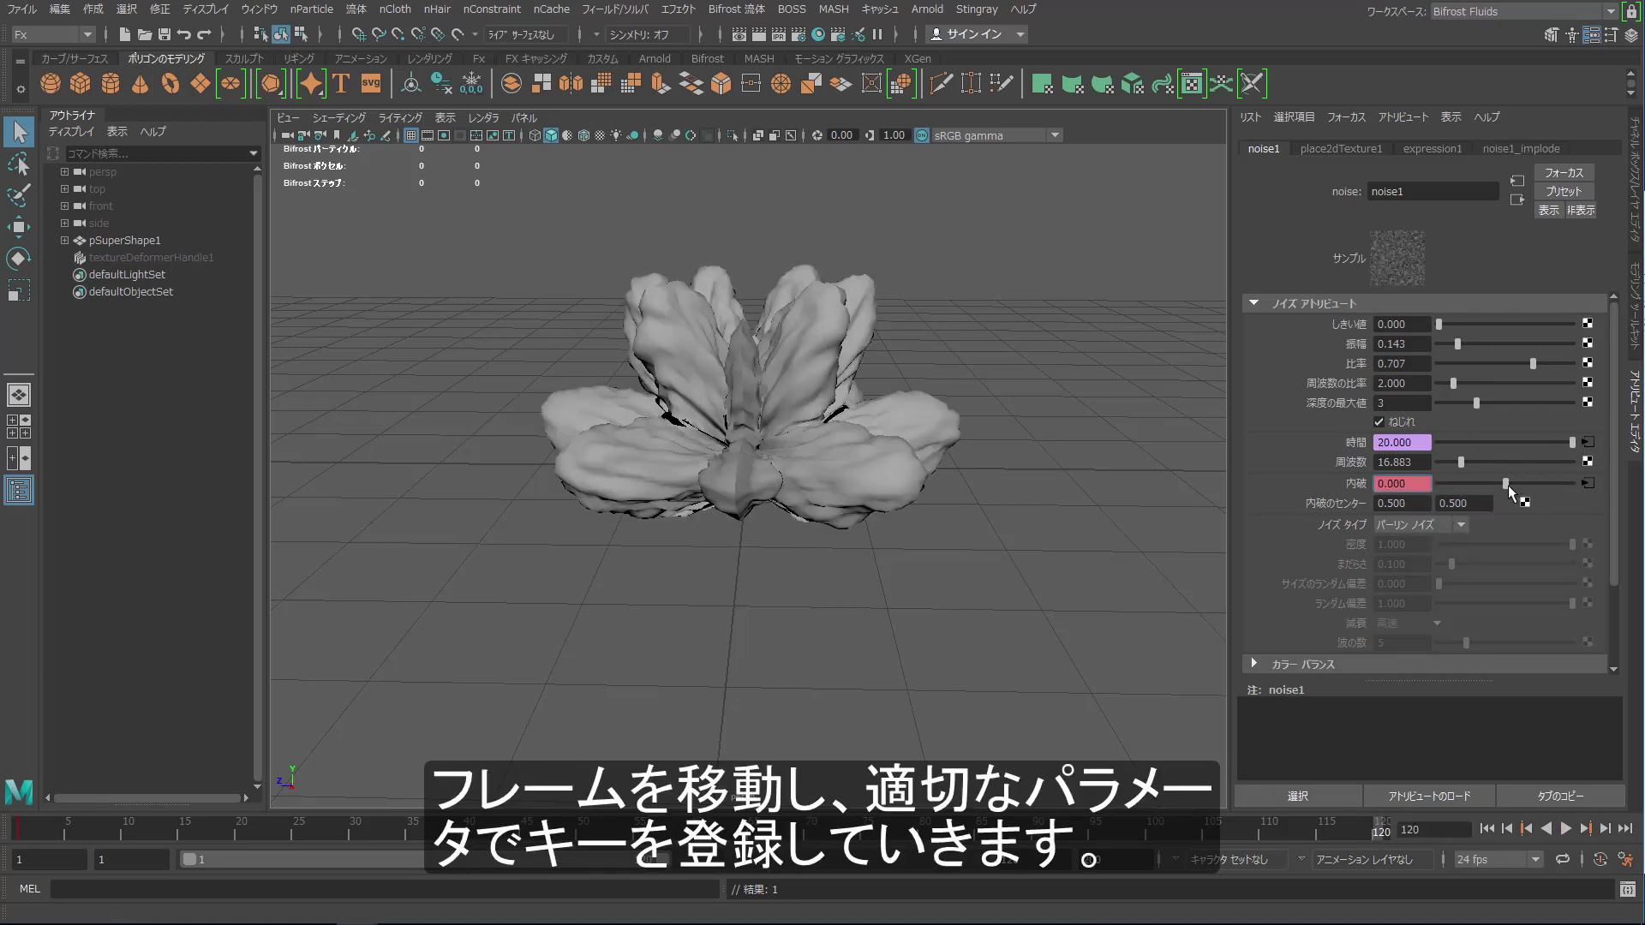
drag(1507, 484, 1545, 483)
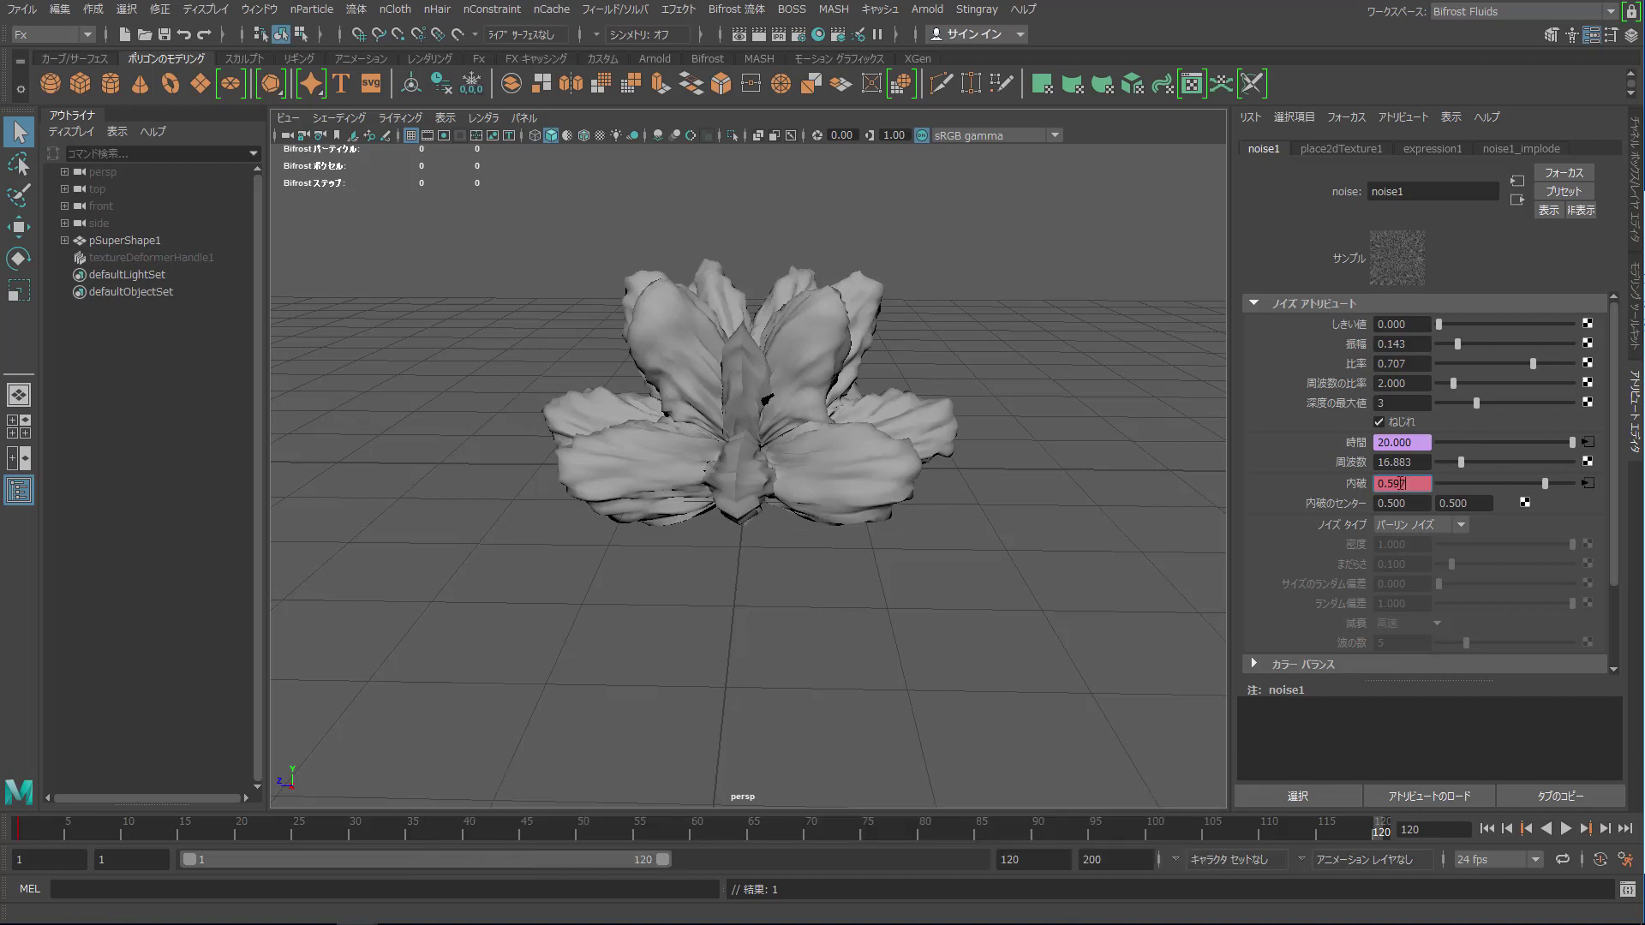
right_click(1401, 484)
click(1448, 521)
- Play back the implode animation and orbit around the flower
key(alt+v)
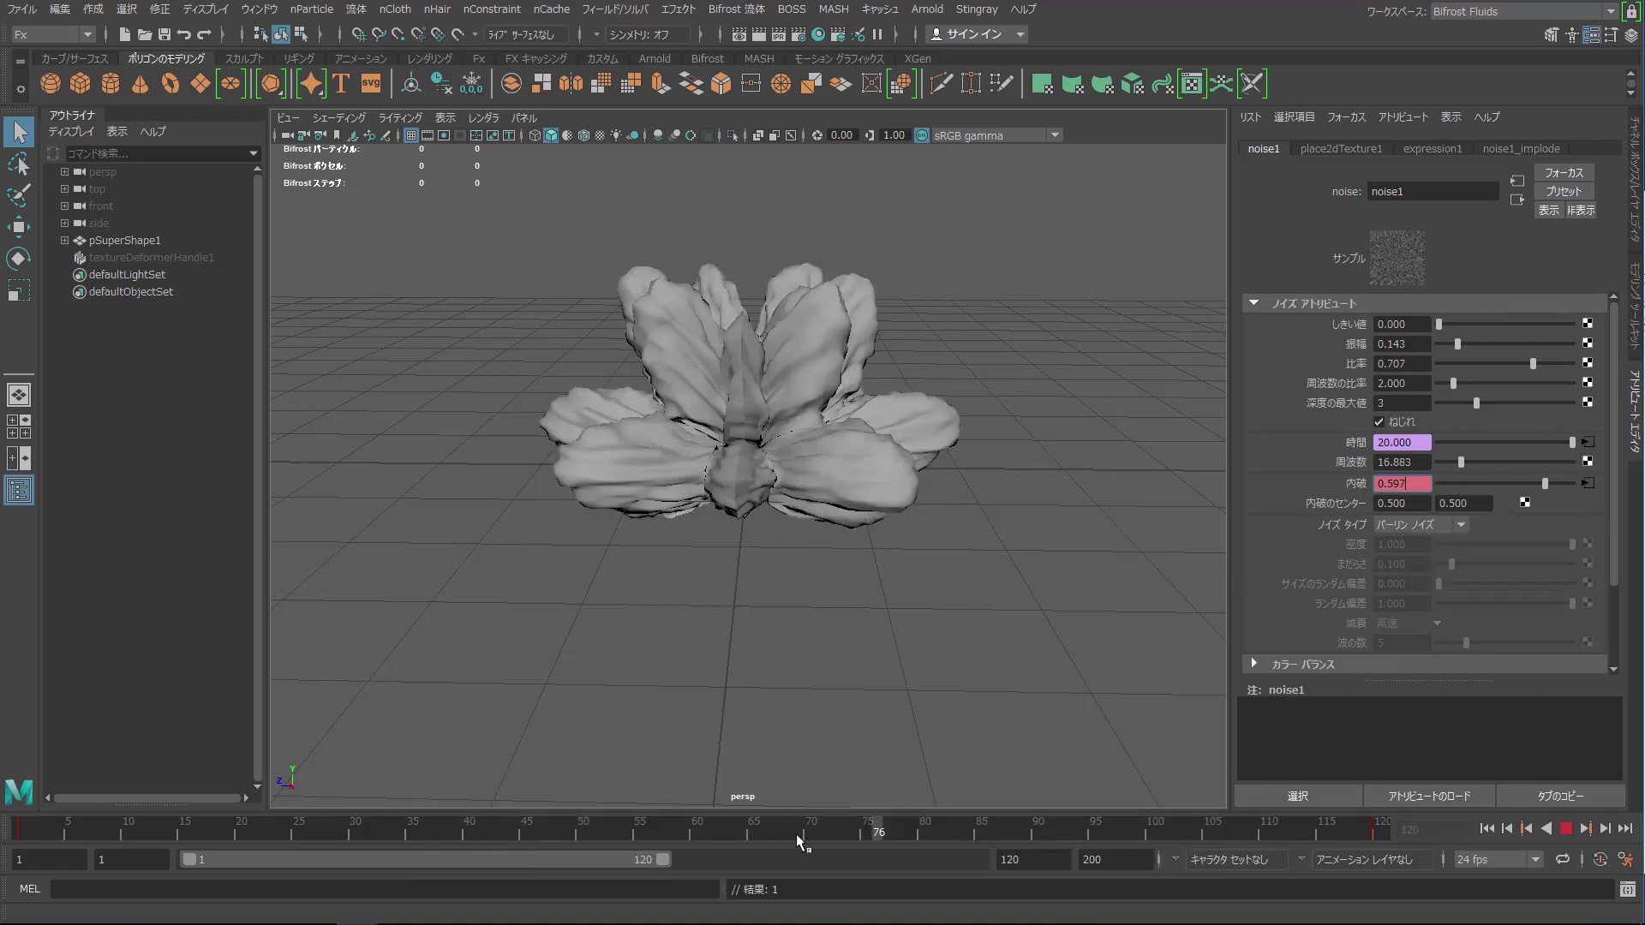
key(alt+v)
key(alt+shift+v)
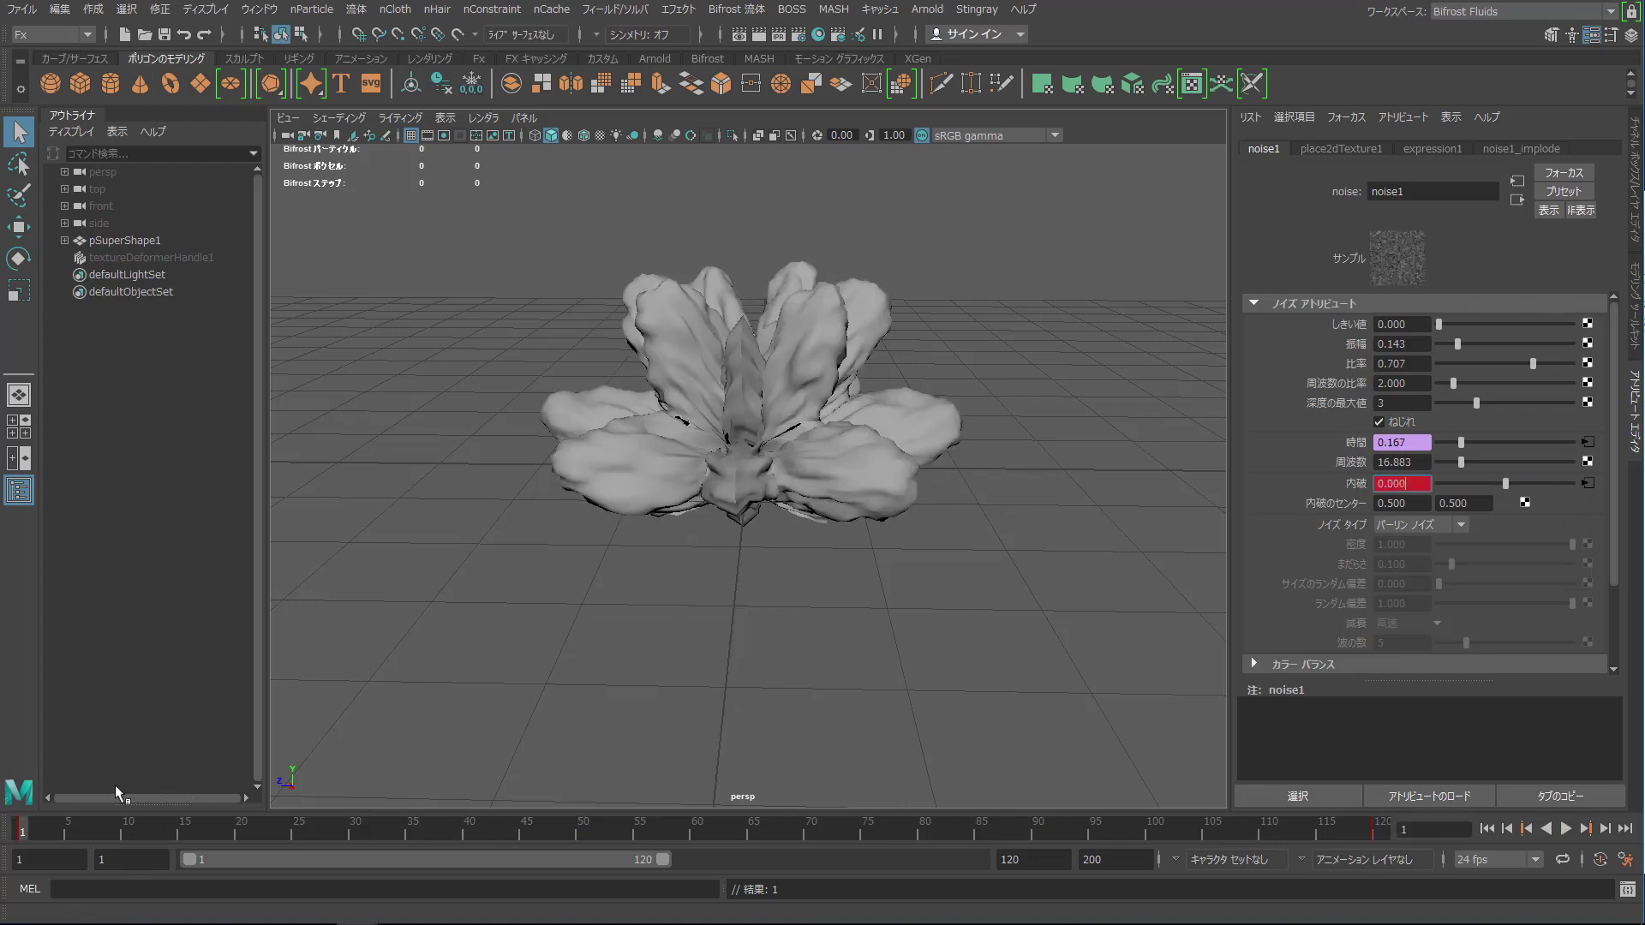
alt+drag(769, 641, 841, 537)
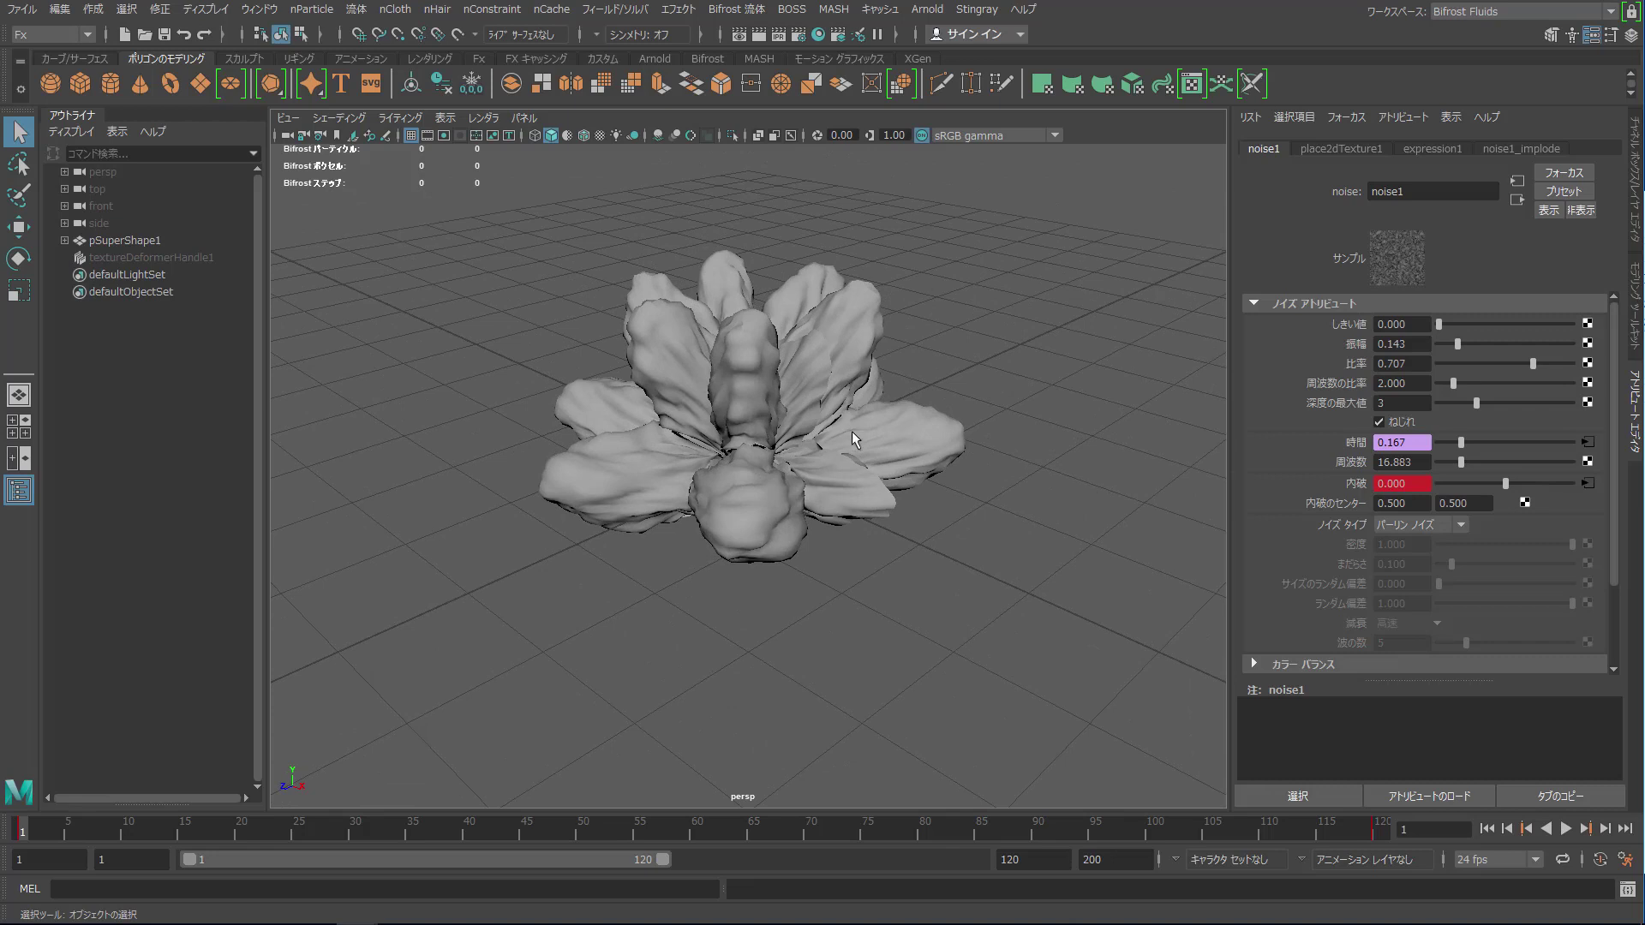
- Create a Bifrost Aero smoke simulation with the flower mesh as emitter
click(852, 433)
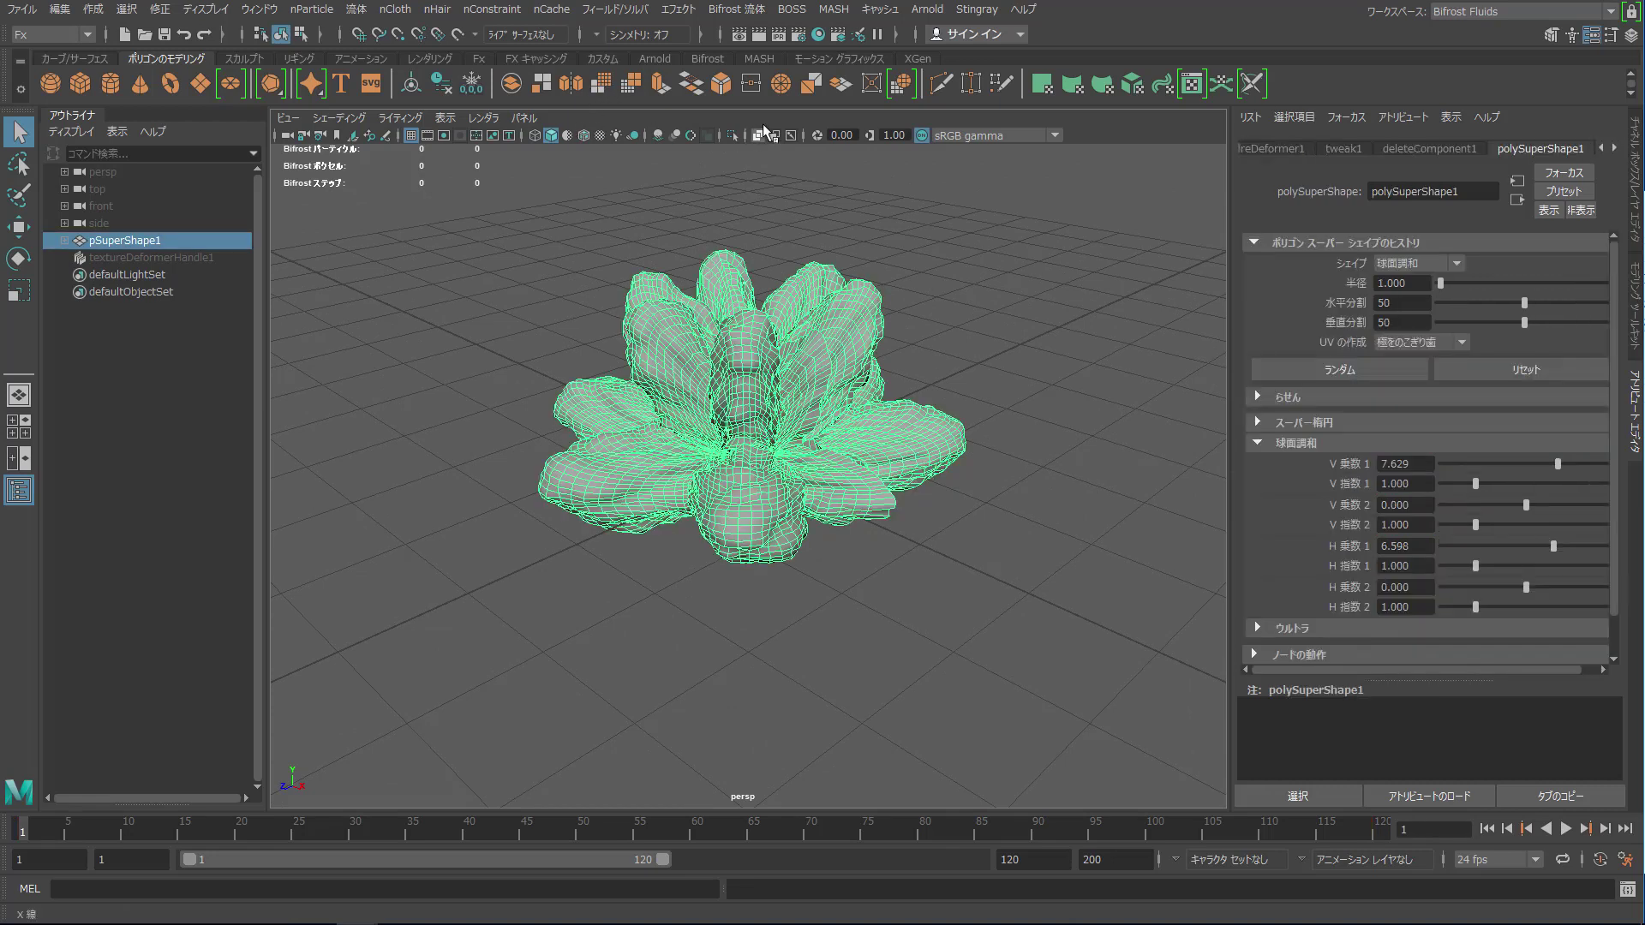
click(735, 10)
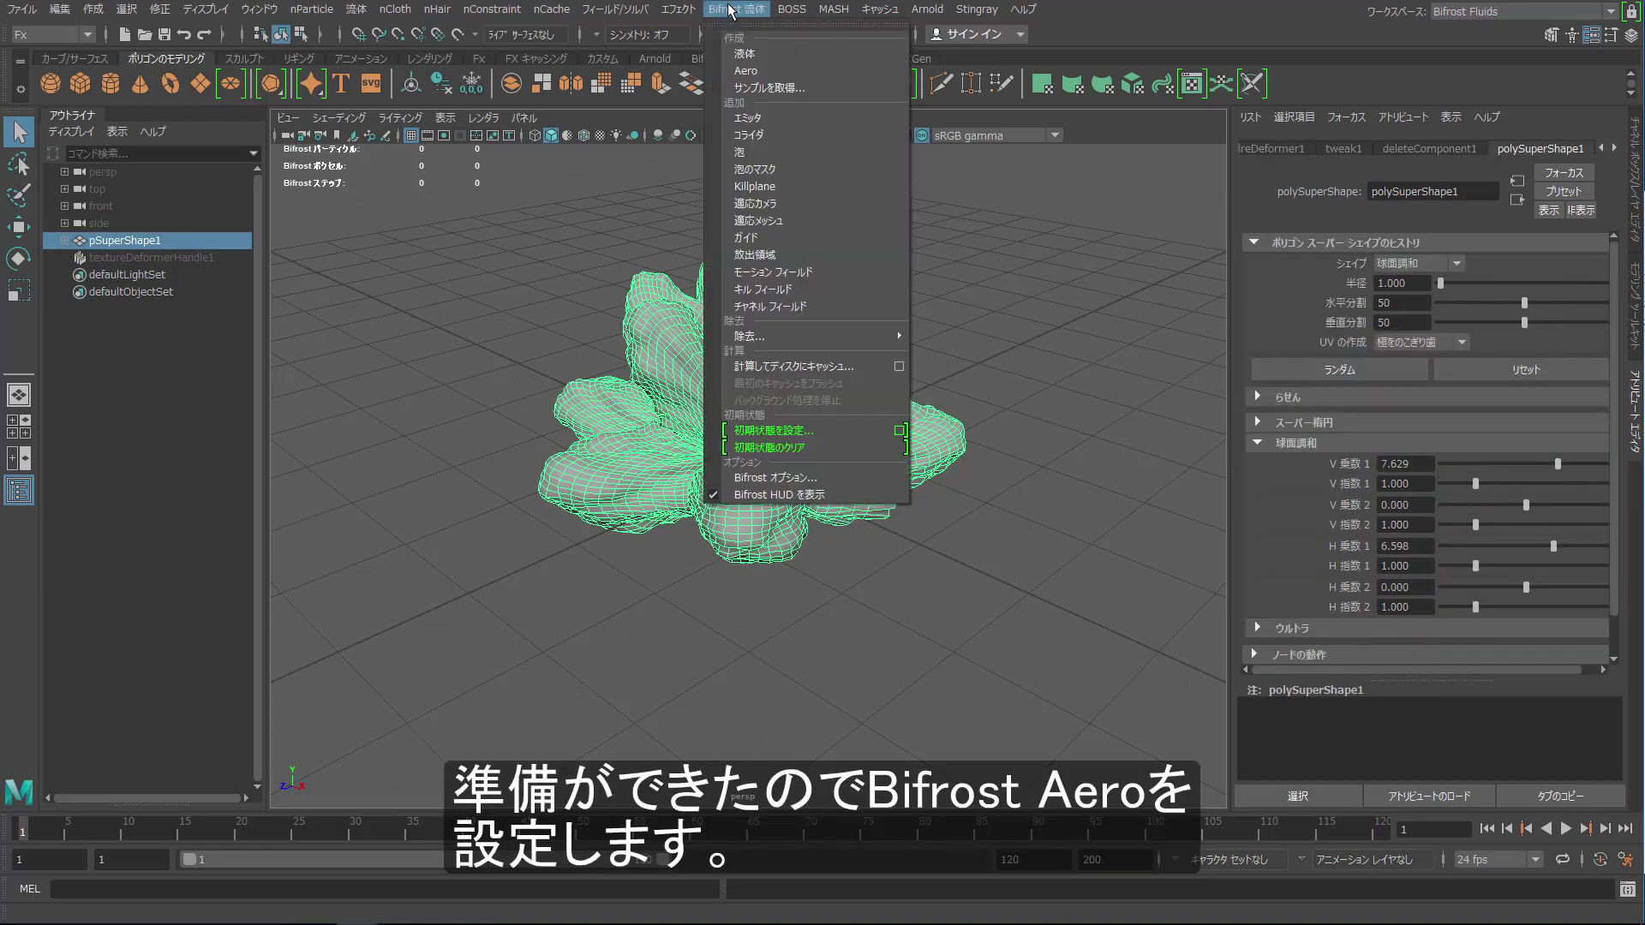
click(745, 71)
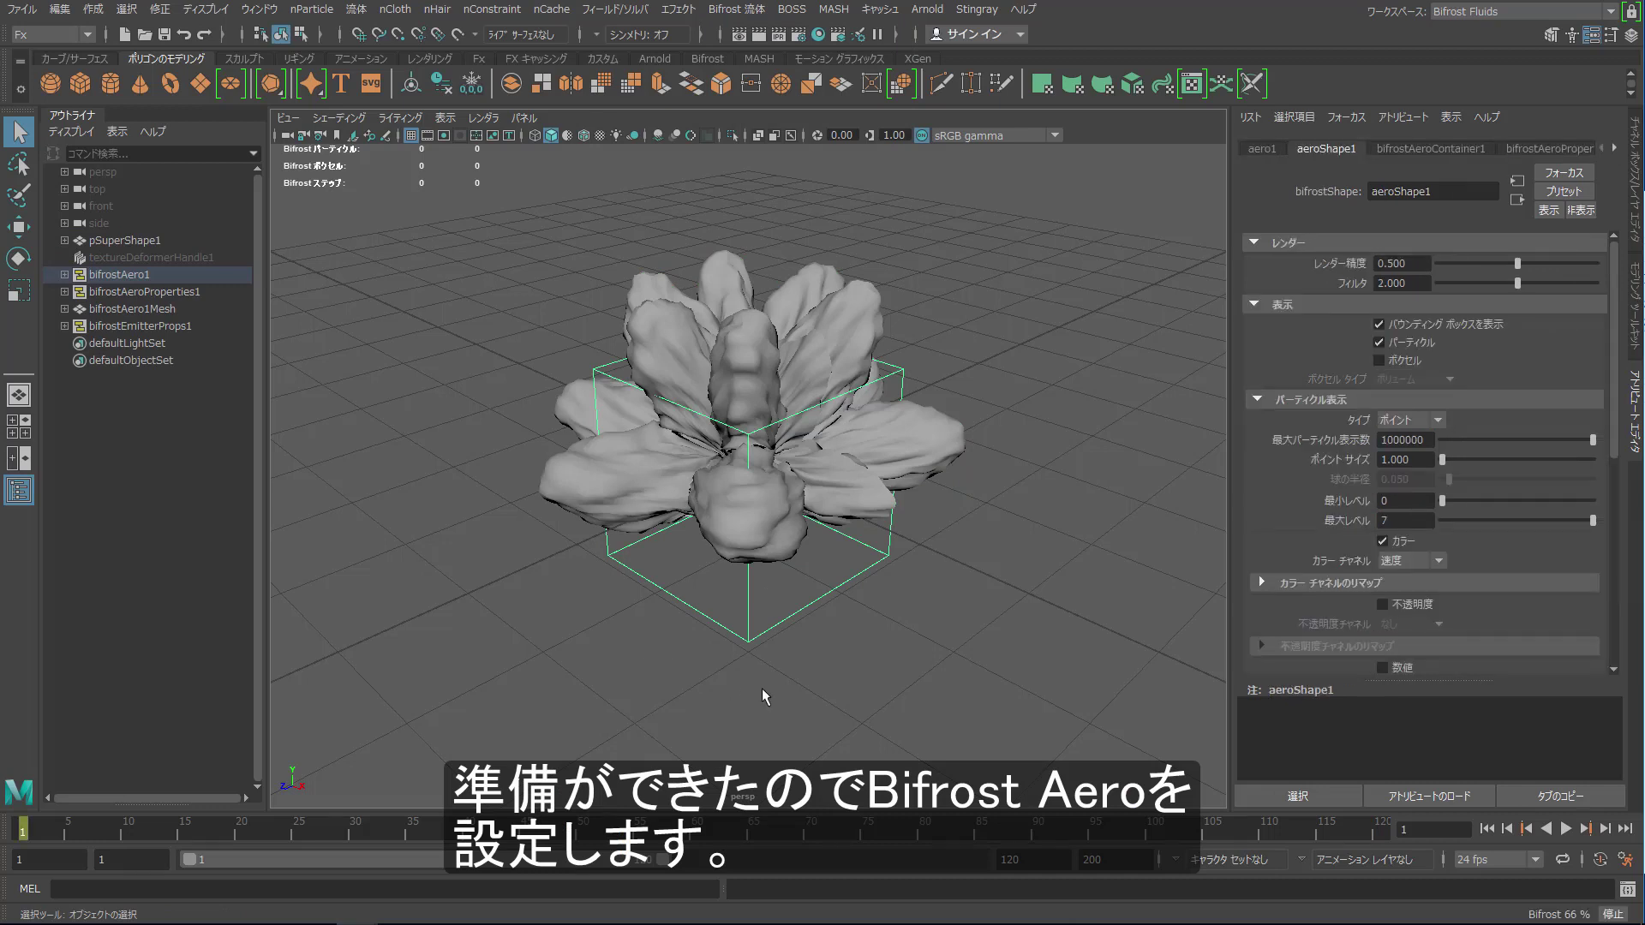
click(1306, 149)
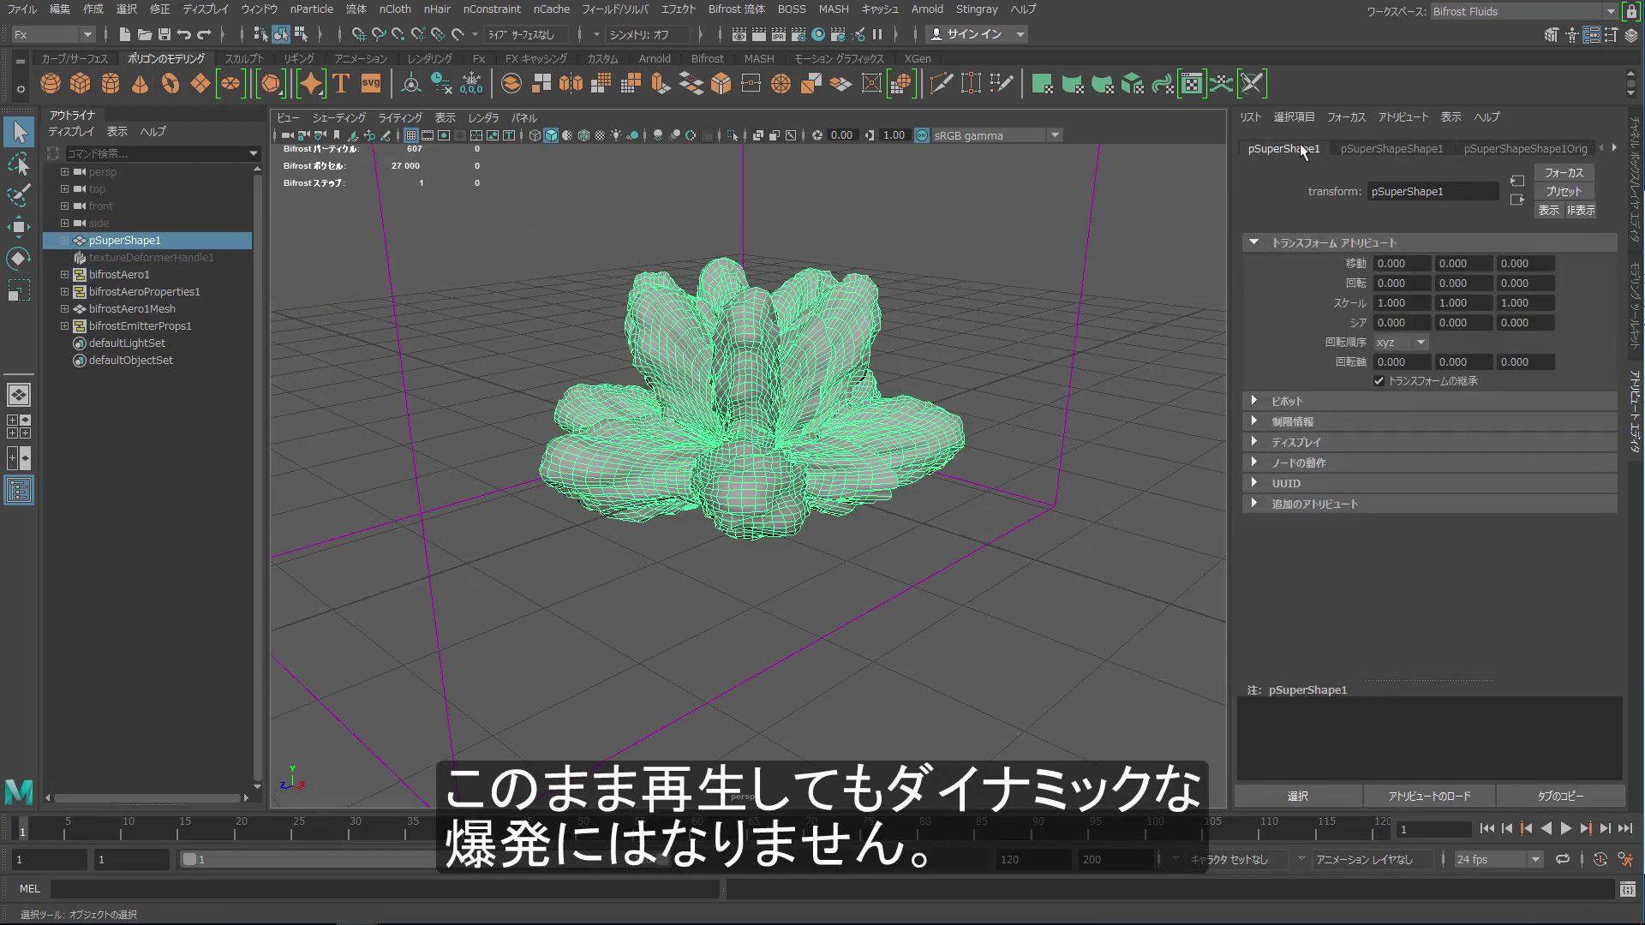
- Key the flower's scale X, Y and Z at 1 on frame 1
right_click(1418, 302)
click(1508, 326)
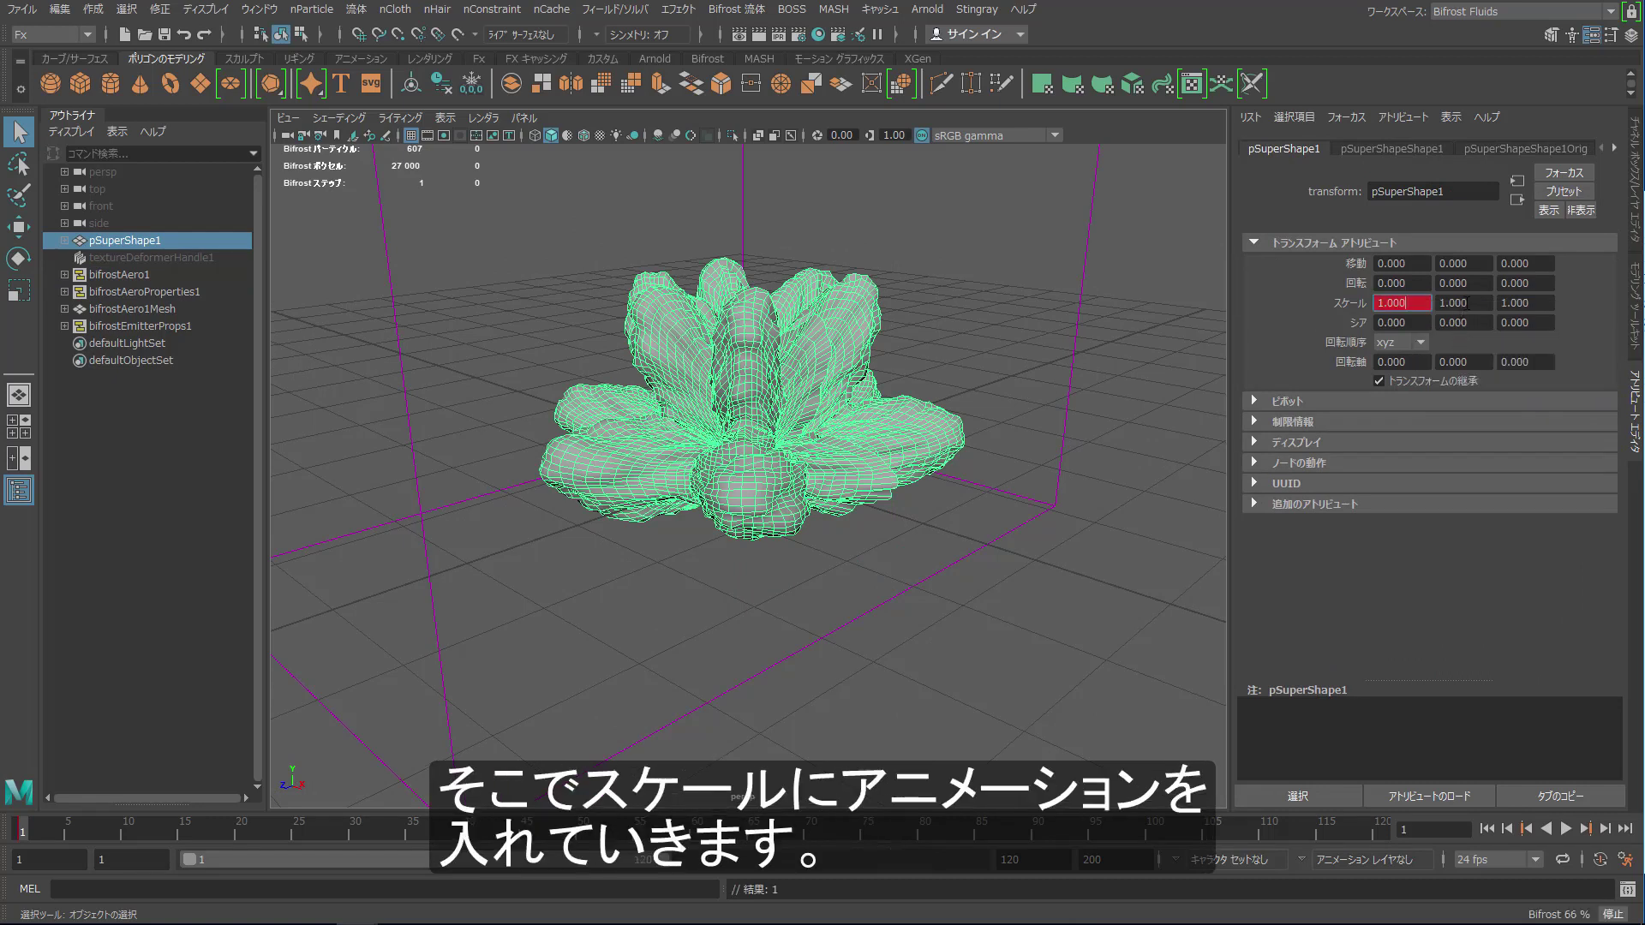
right_click(1461, 302)
click(1509, 326)
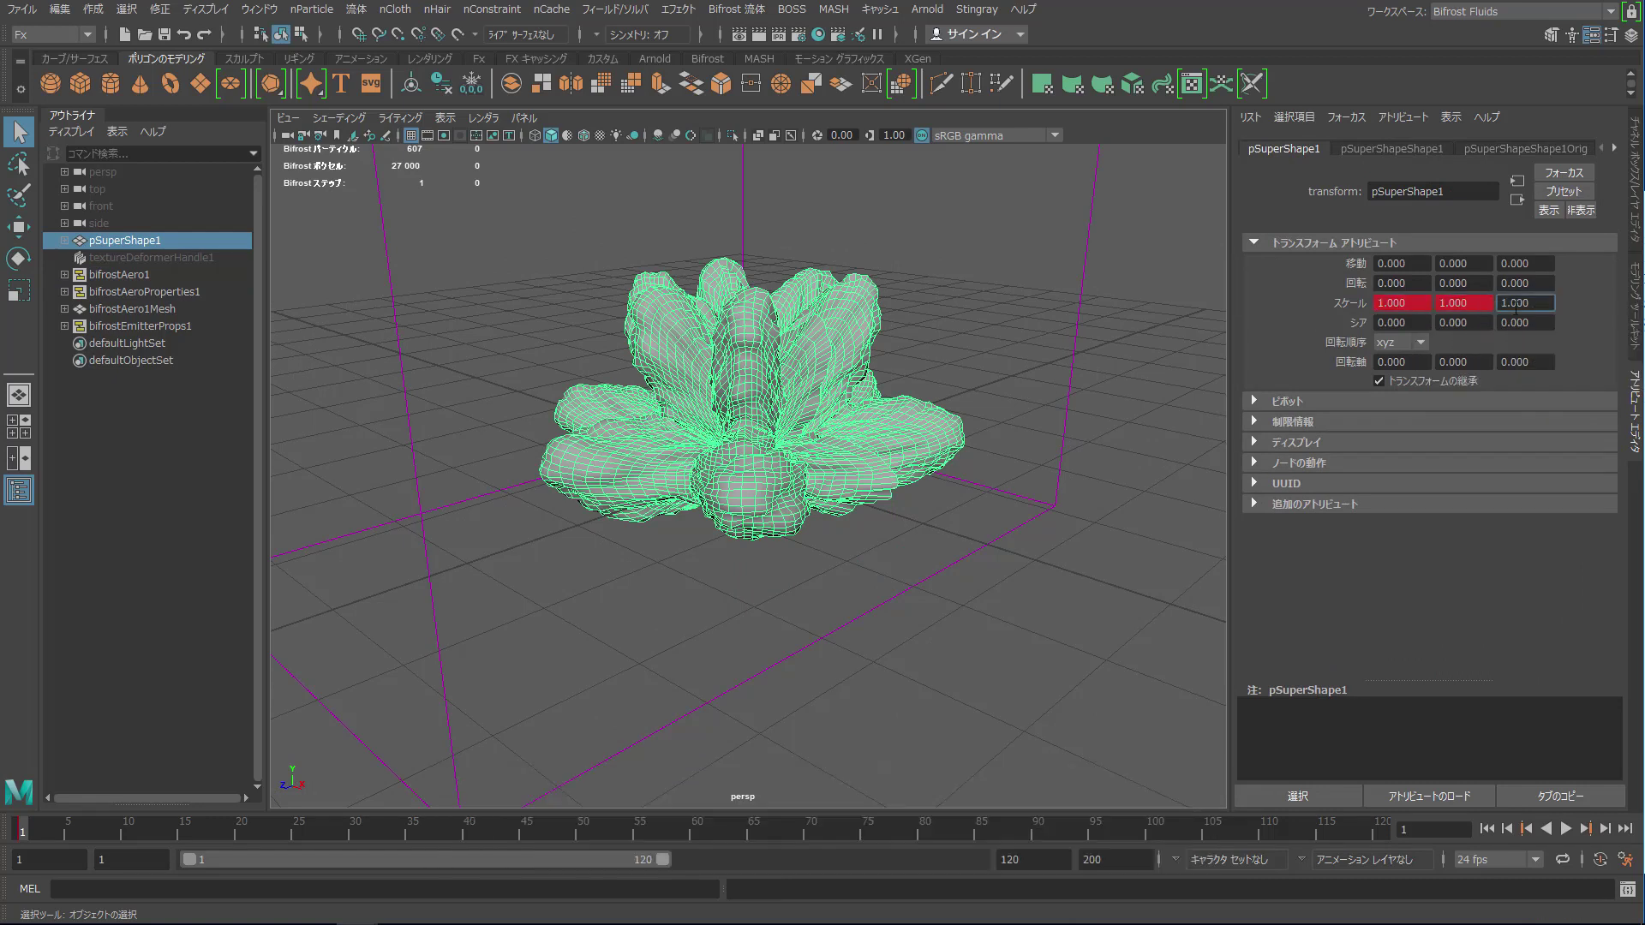
right_click(1518, 300)
click(1515, 326)
- At frame 15, set the flower's scale X, Y and Z to 5
click(182, 830)
click(182, 829)
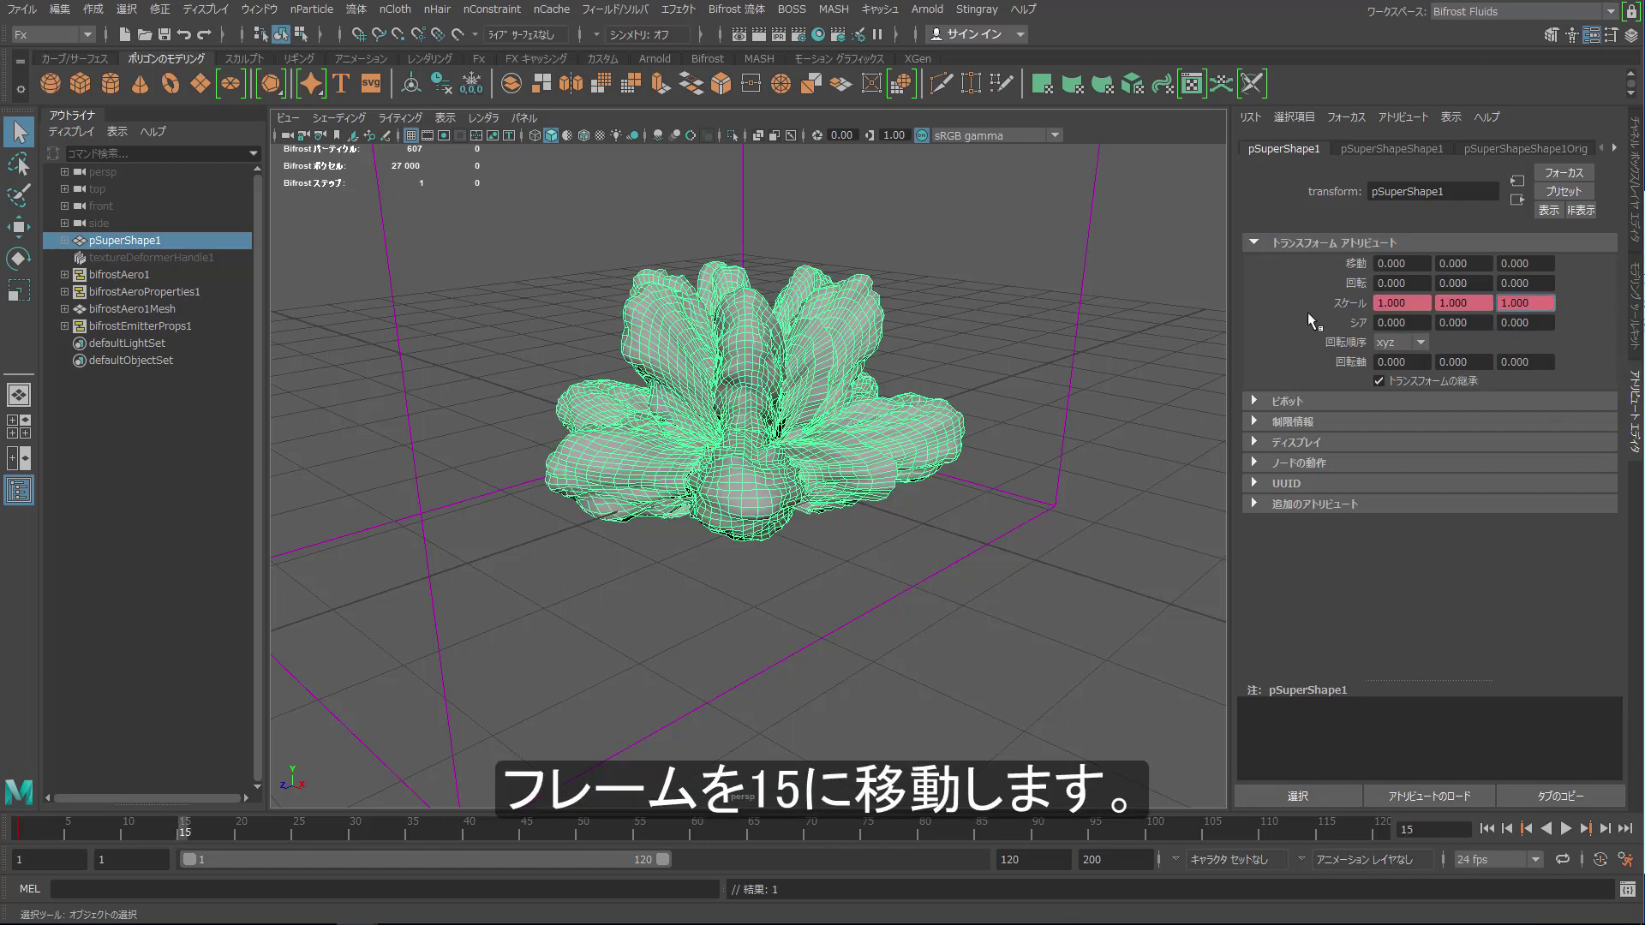
drag(1427, 299, 1341, 308)
text(5)
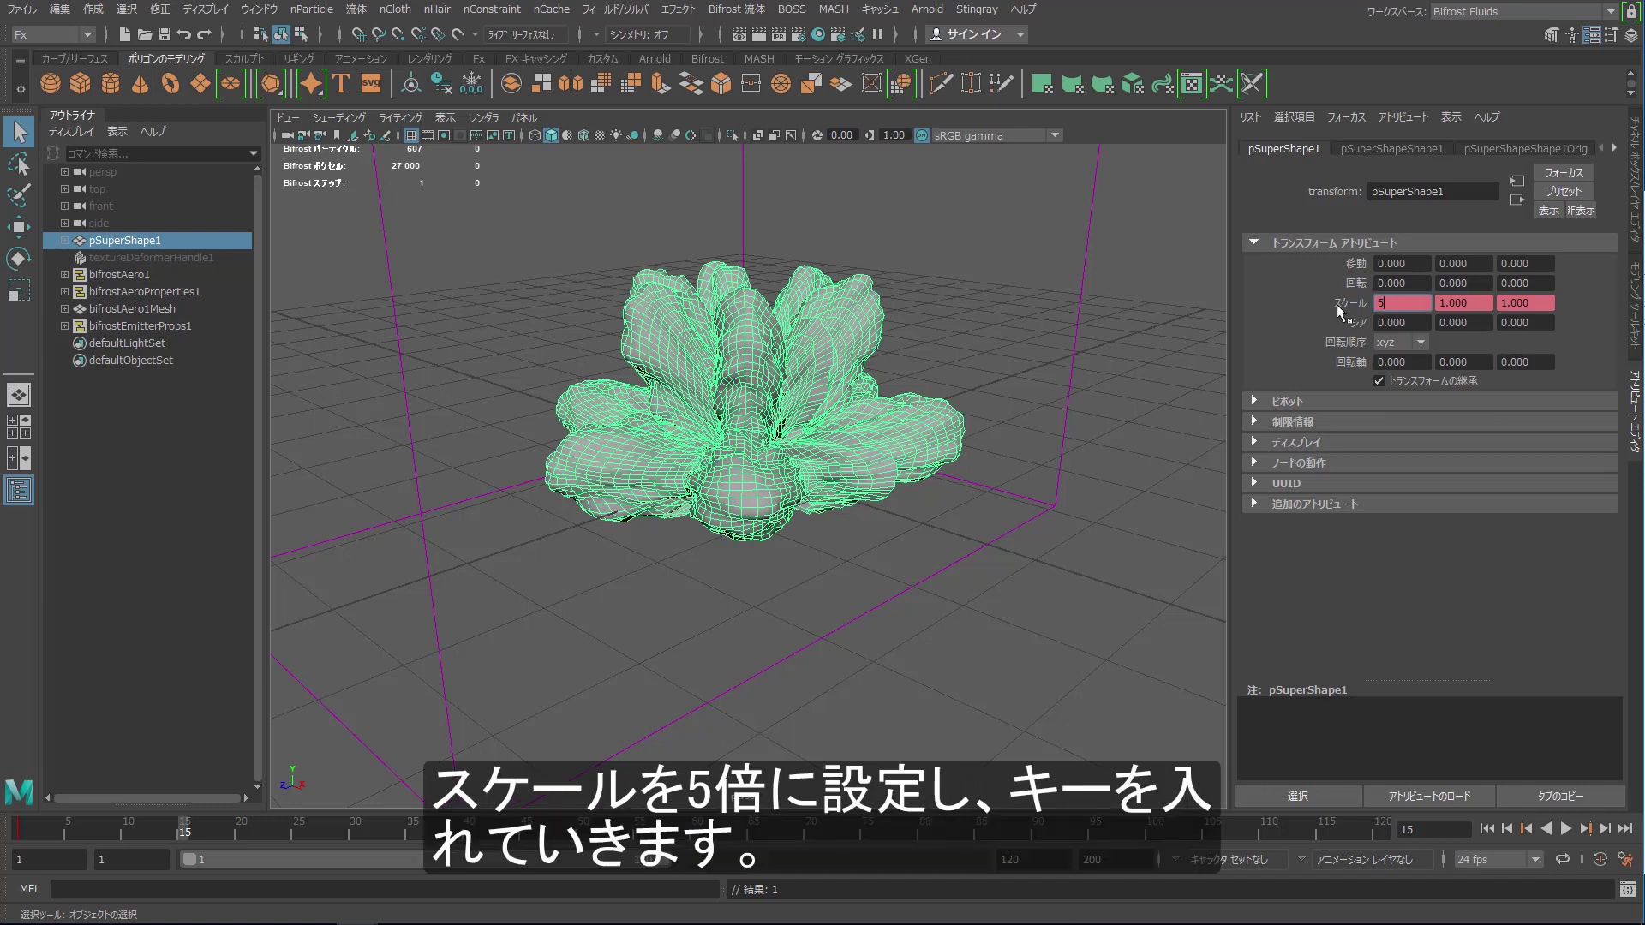
key(Tab)
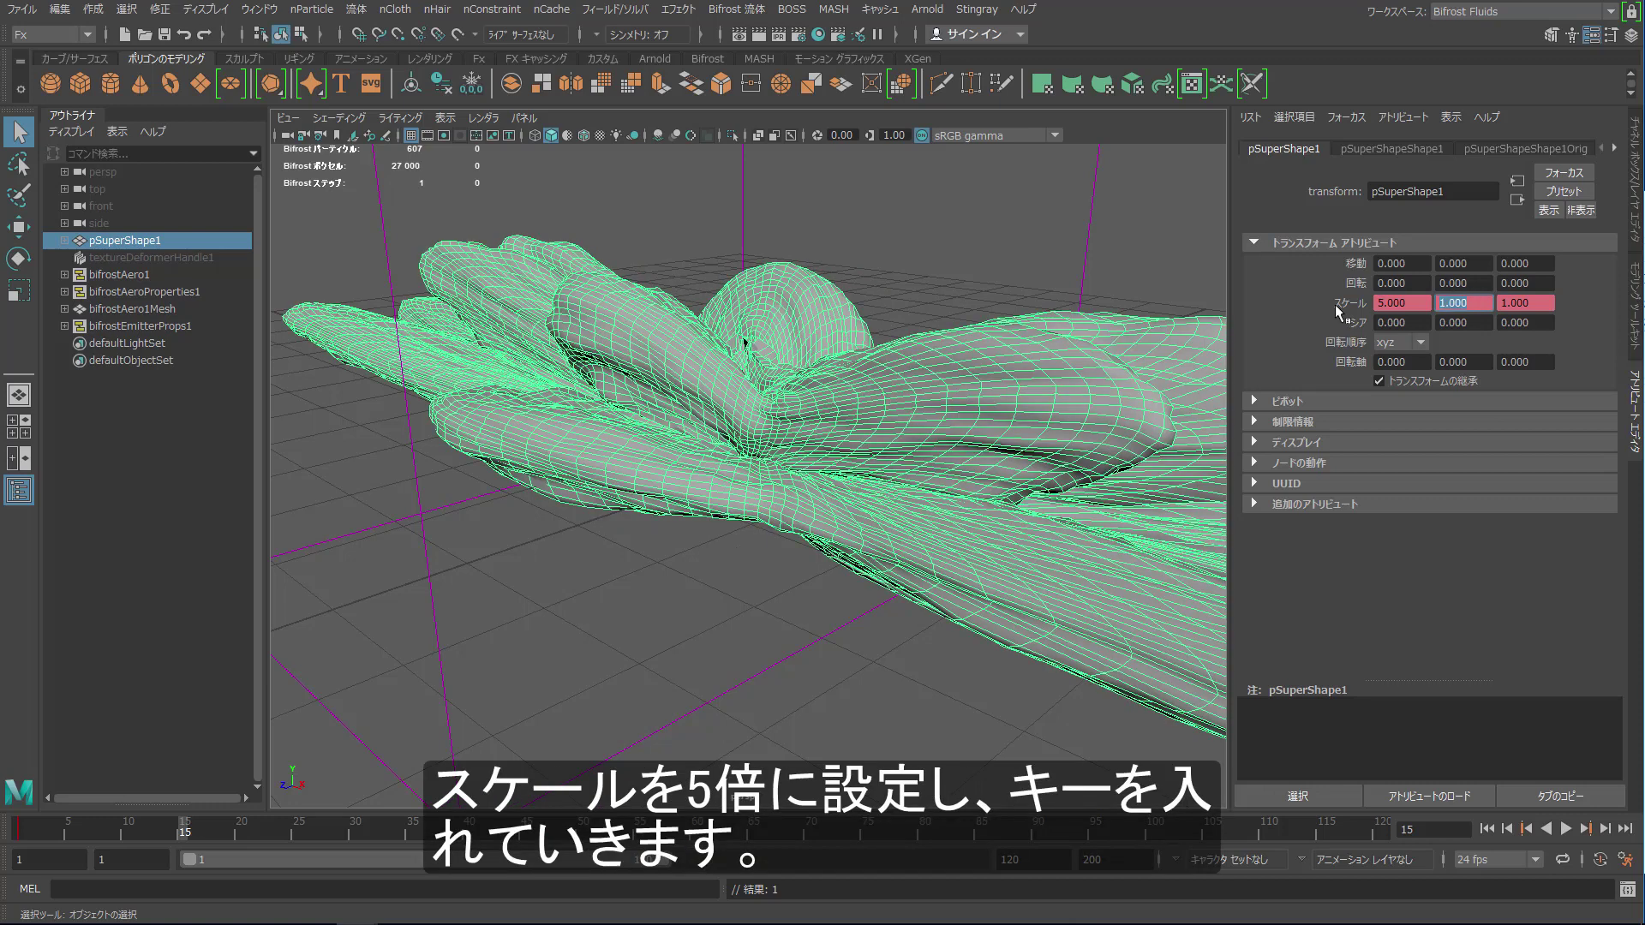
text(5)
key(Tab)
text(5)
key(Return)
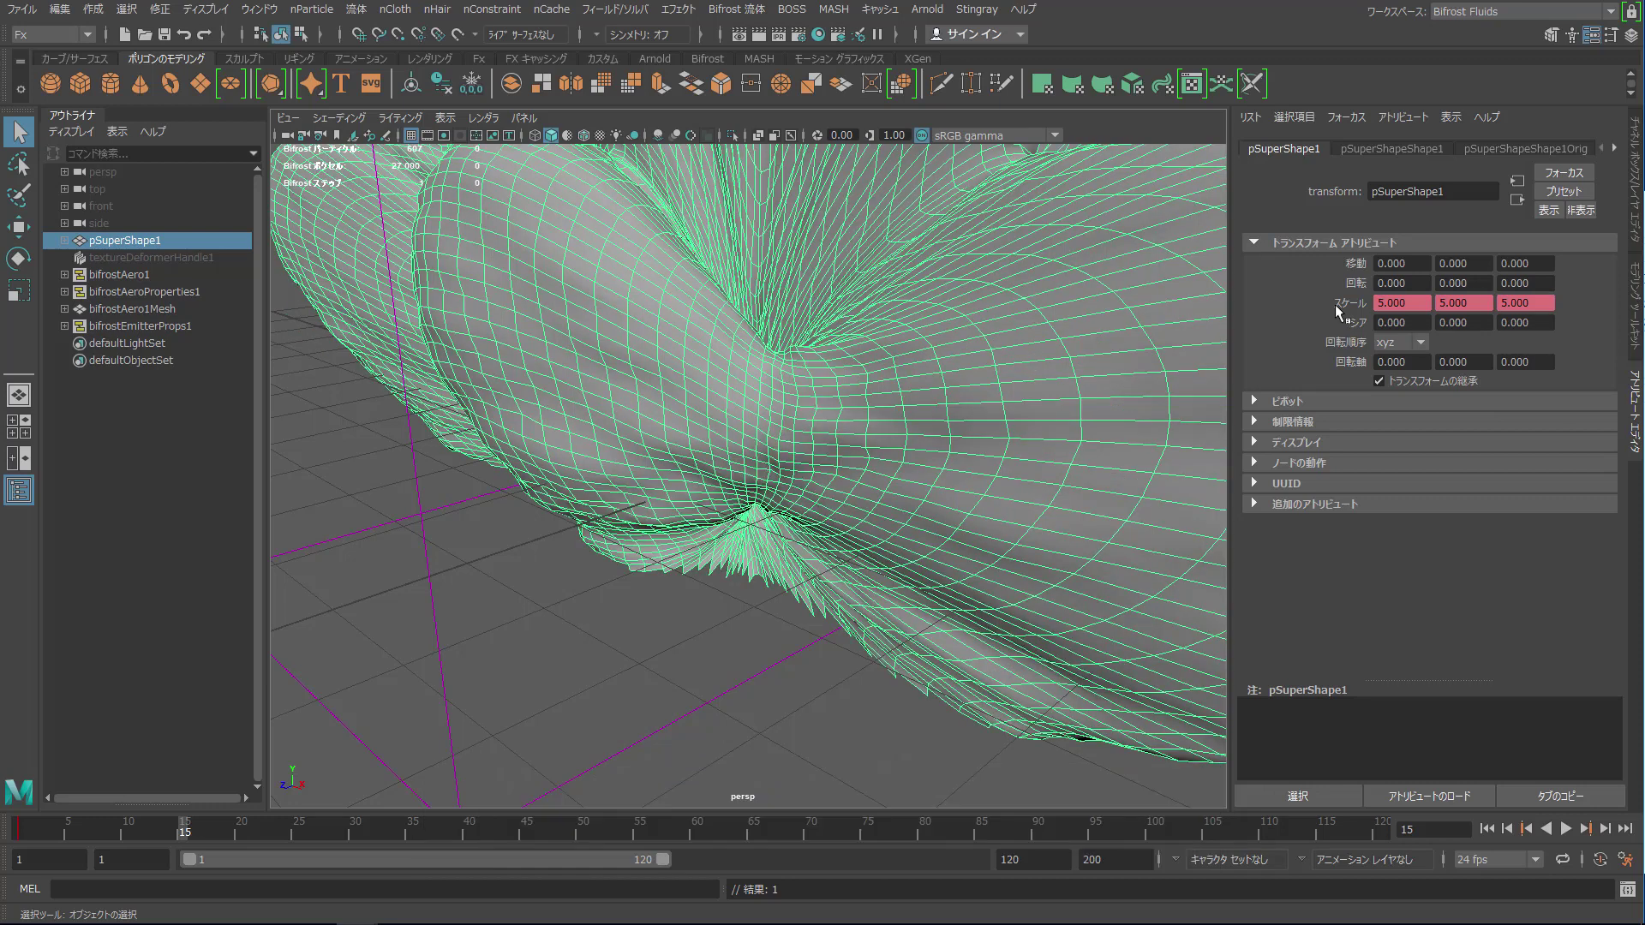
- Key scale X, Y and Z at 5 on frame 15
right_click(1408, 302)
click(1432, 329)
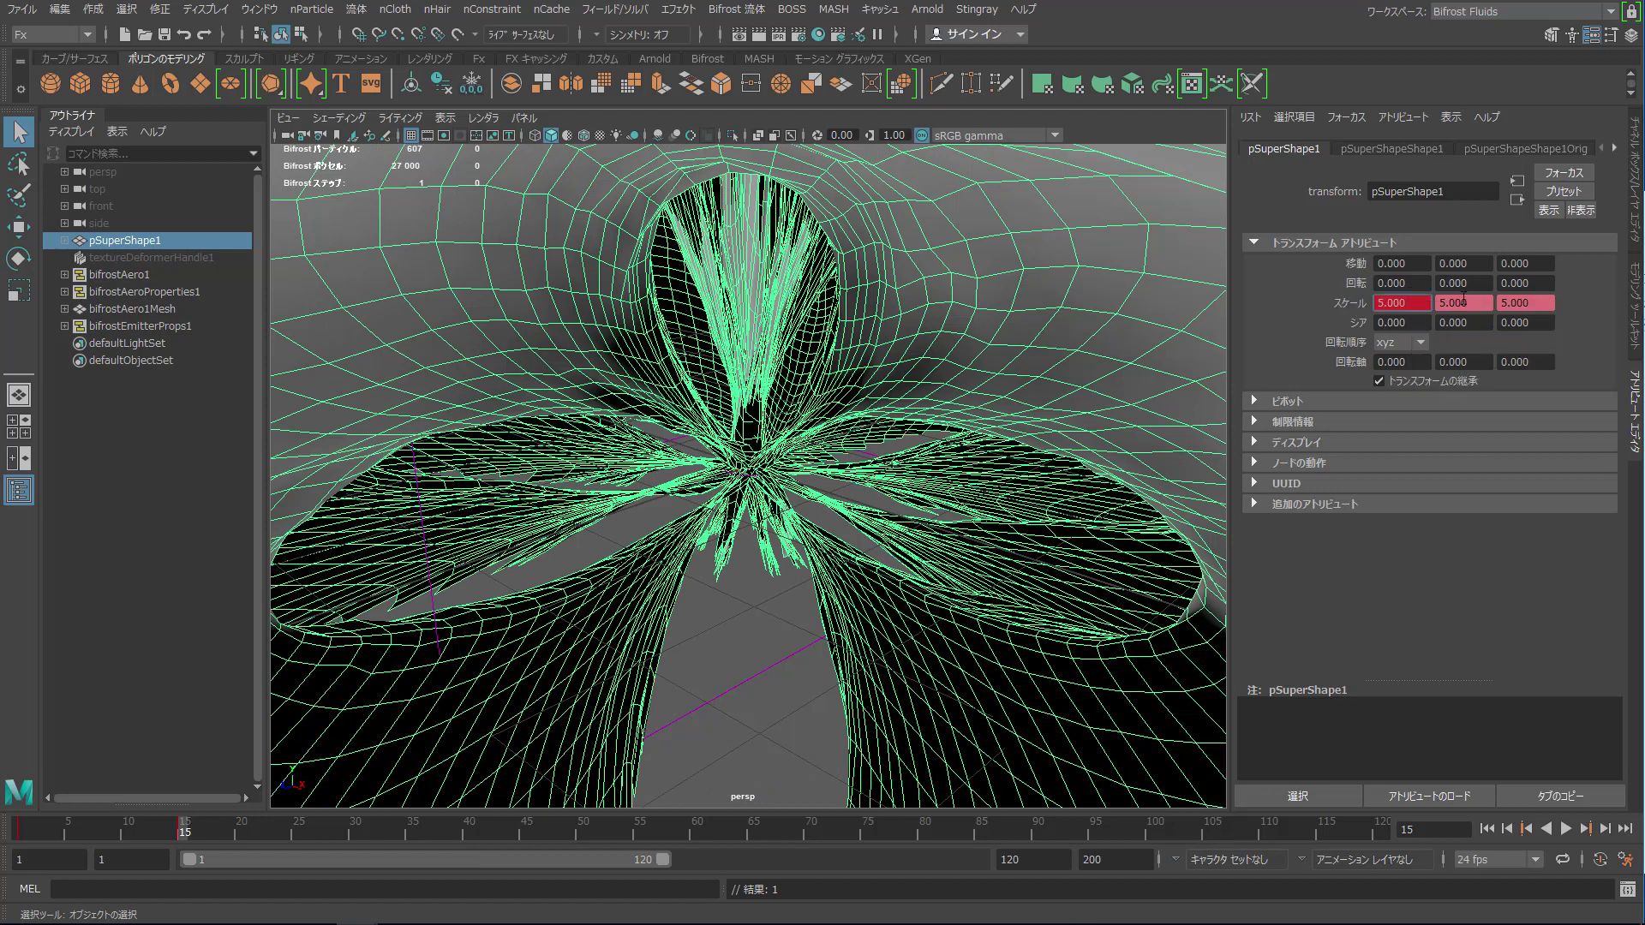
right_click(1464, 300)
click(1468, 327)
right_click(1527, 304)
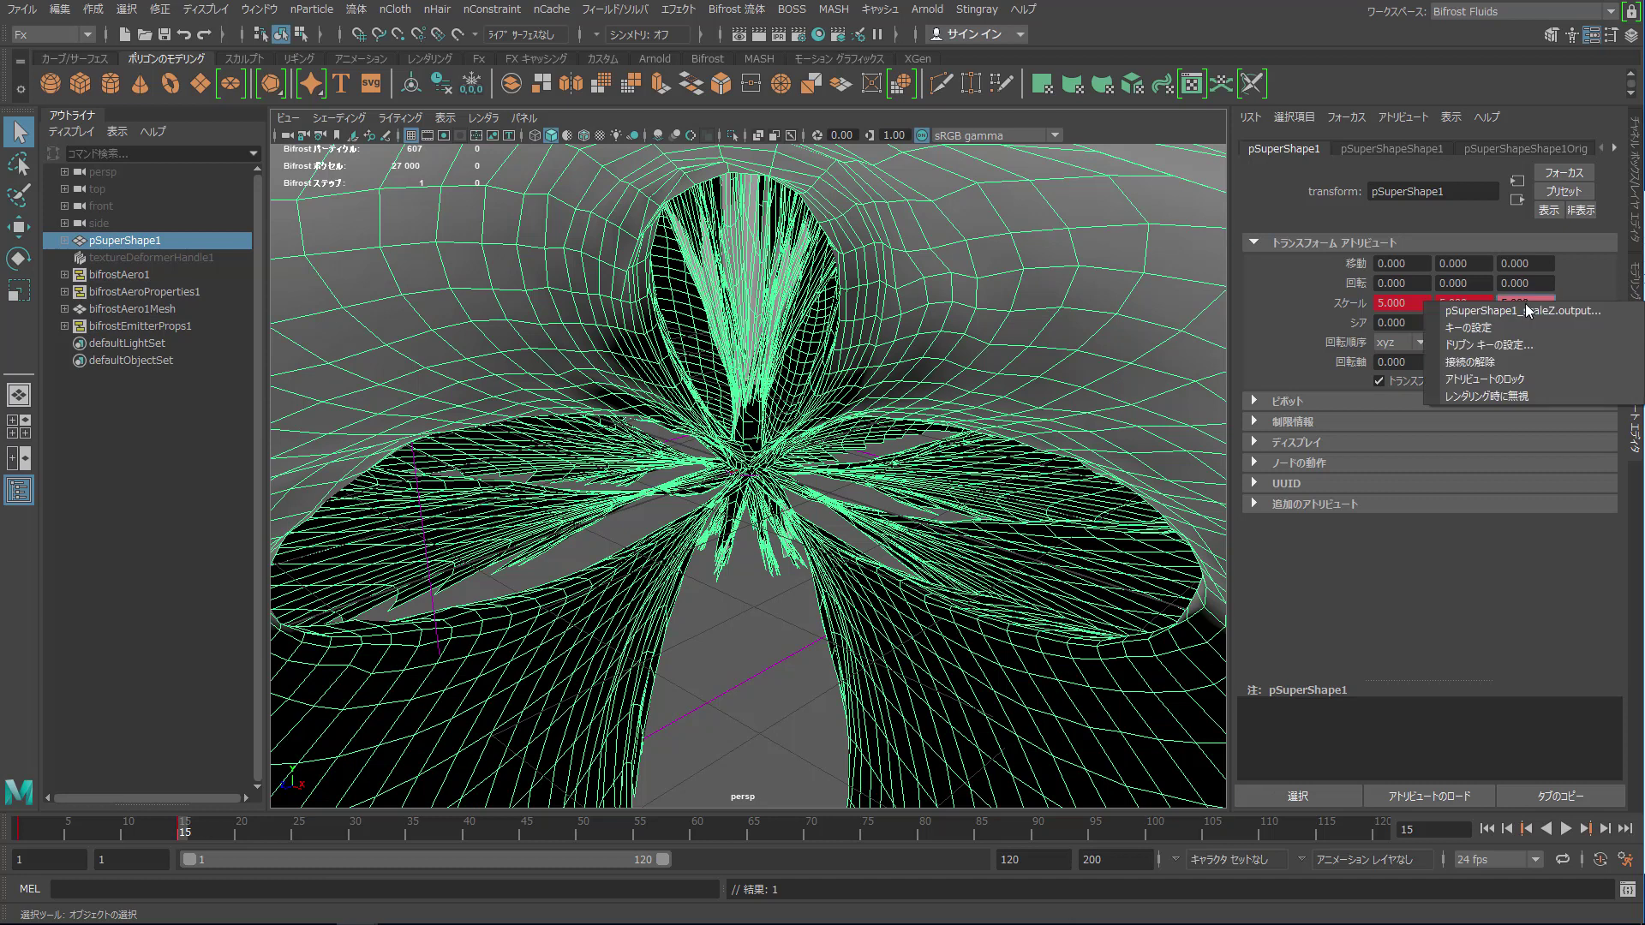
click(1506, 328)
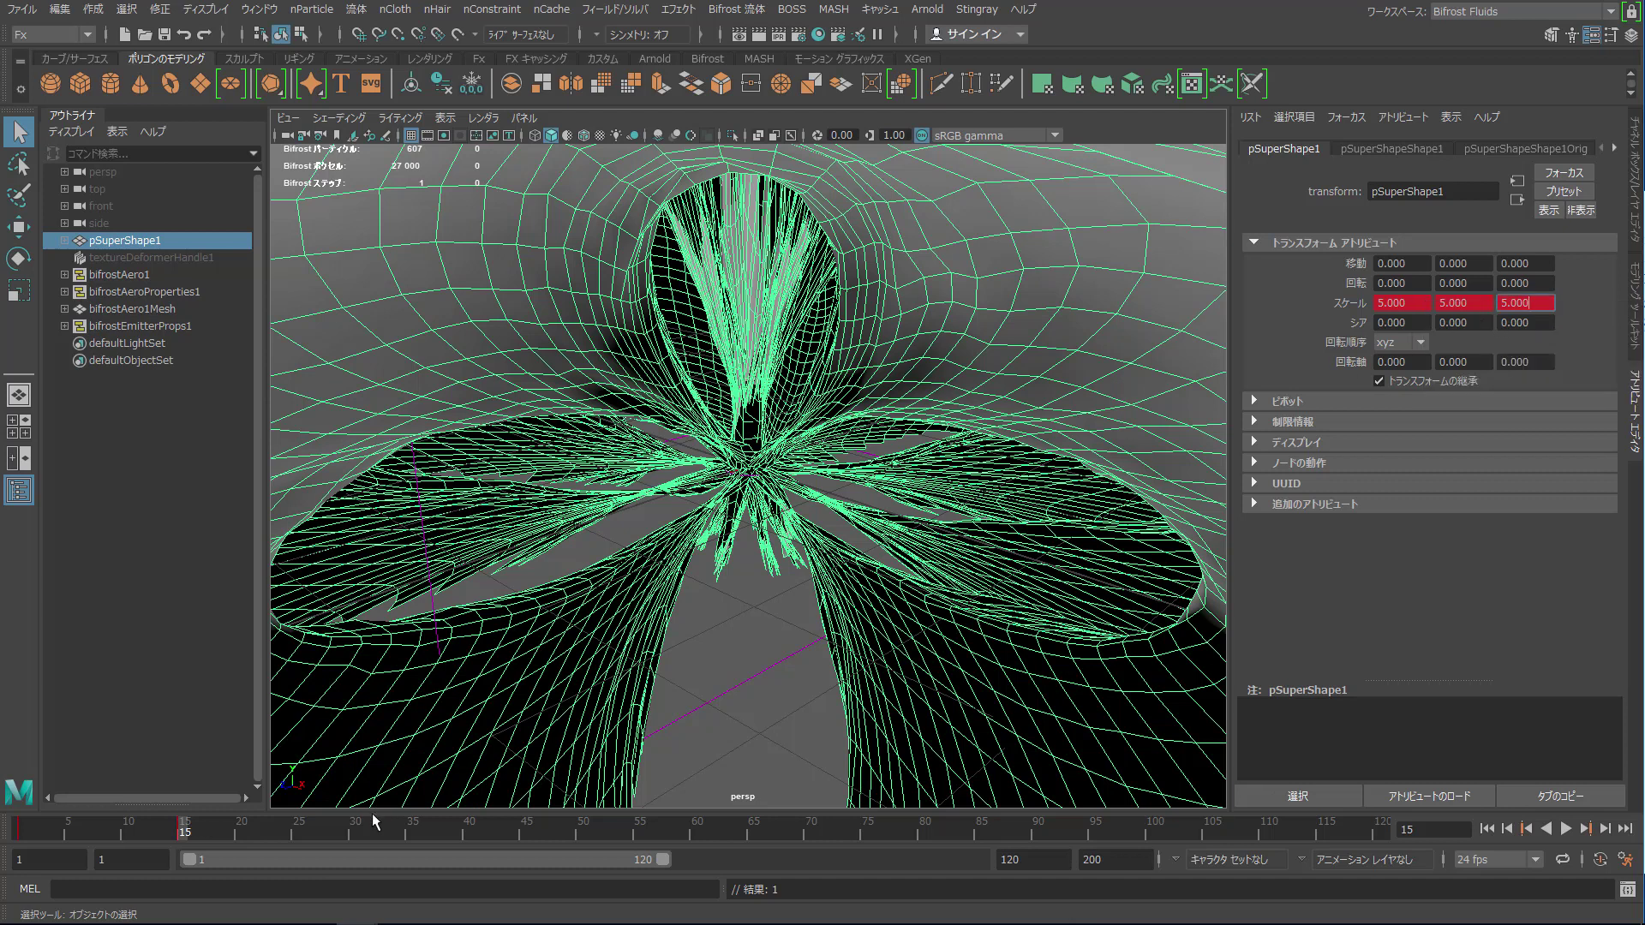
- At frame 20, set scale X, Y and Z back to 1
click(237, 830)
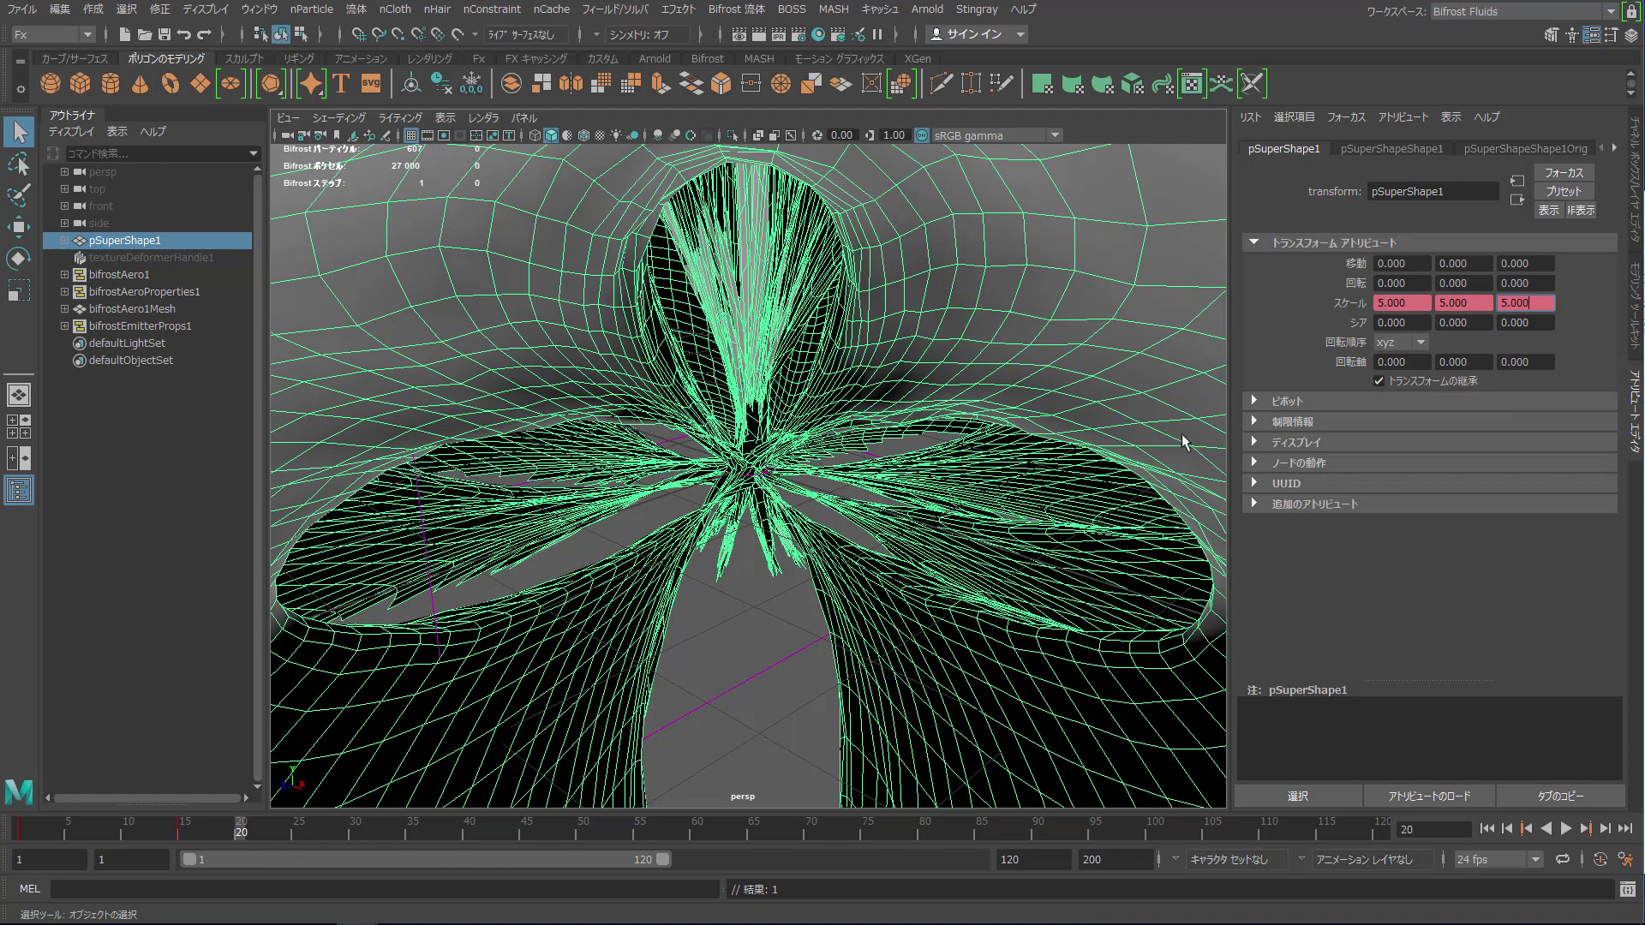
click(1413, 304)
text(1)
key(Tab)
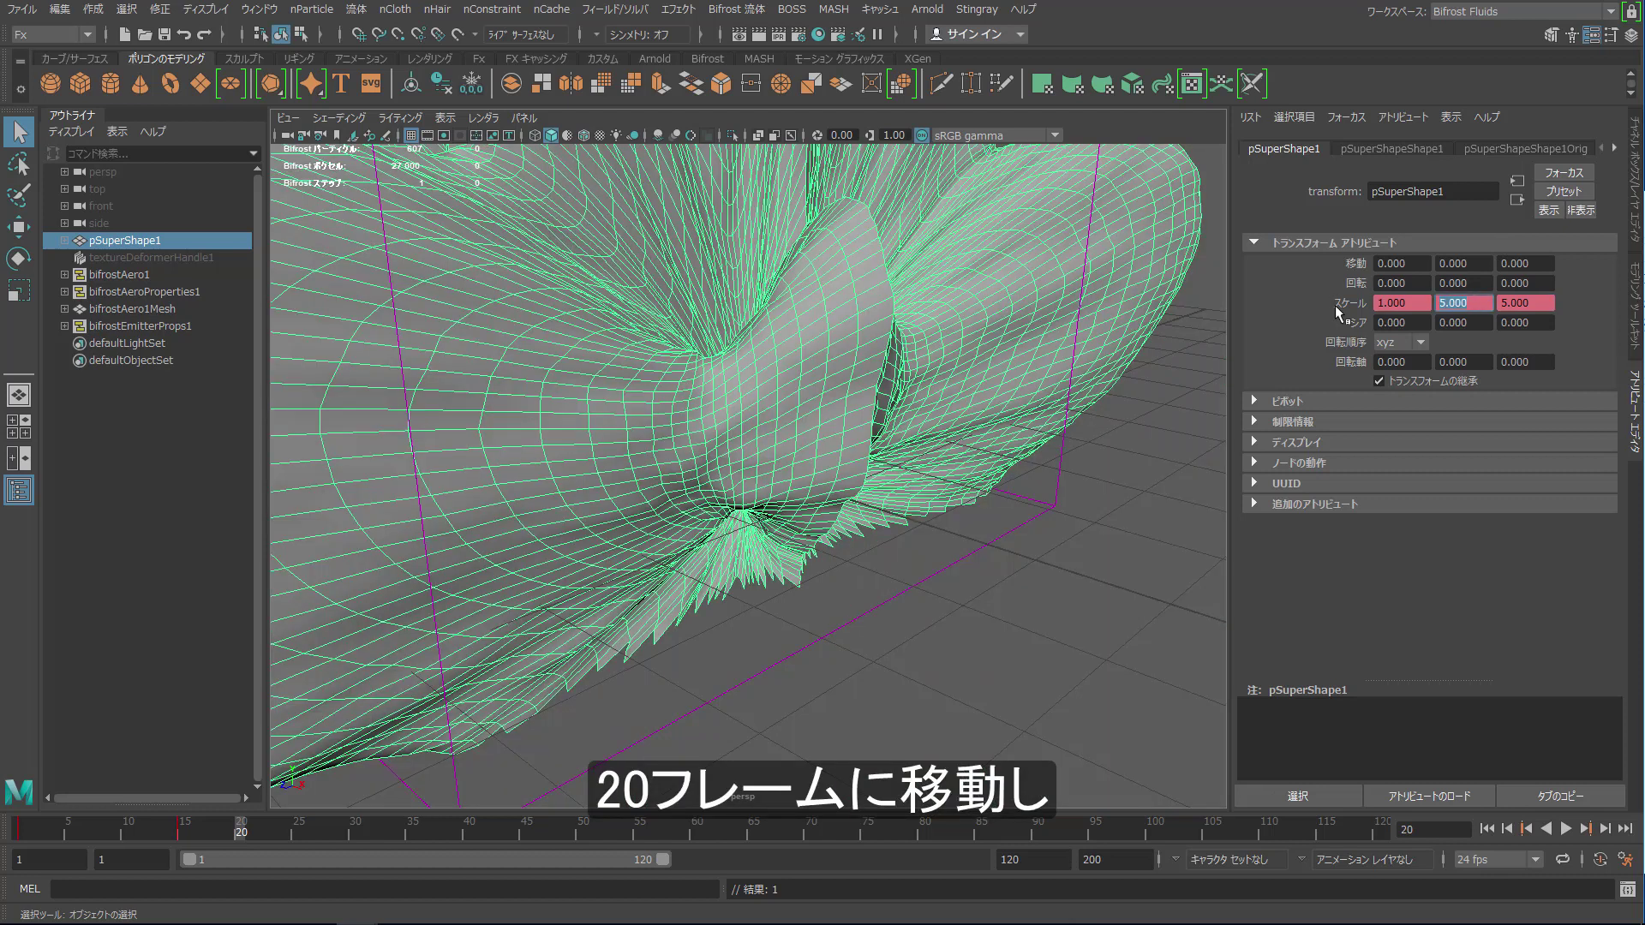
text(1)
key(Tab)
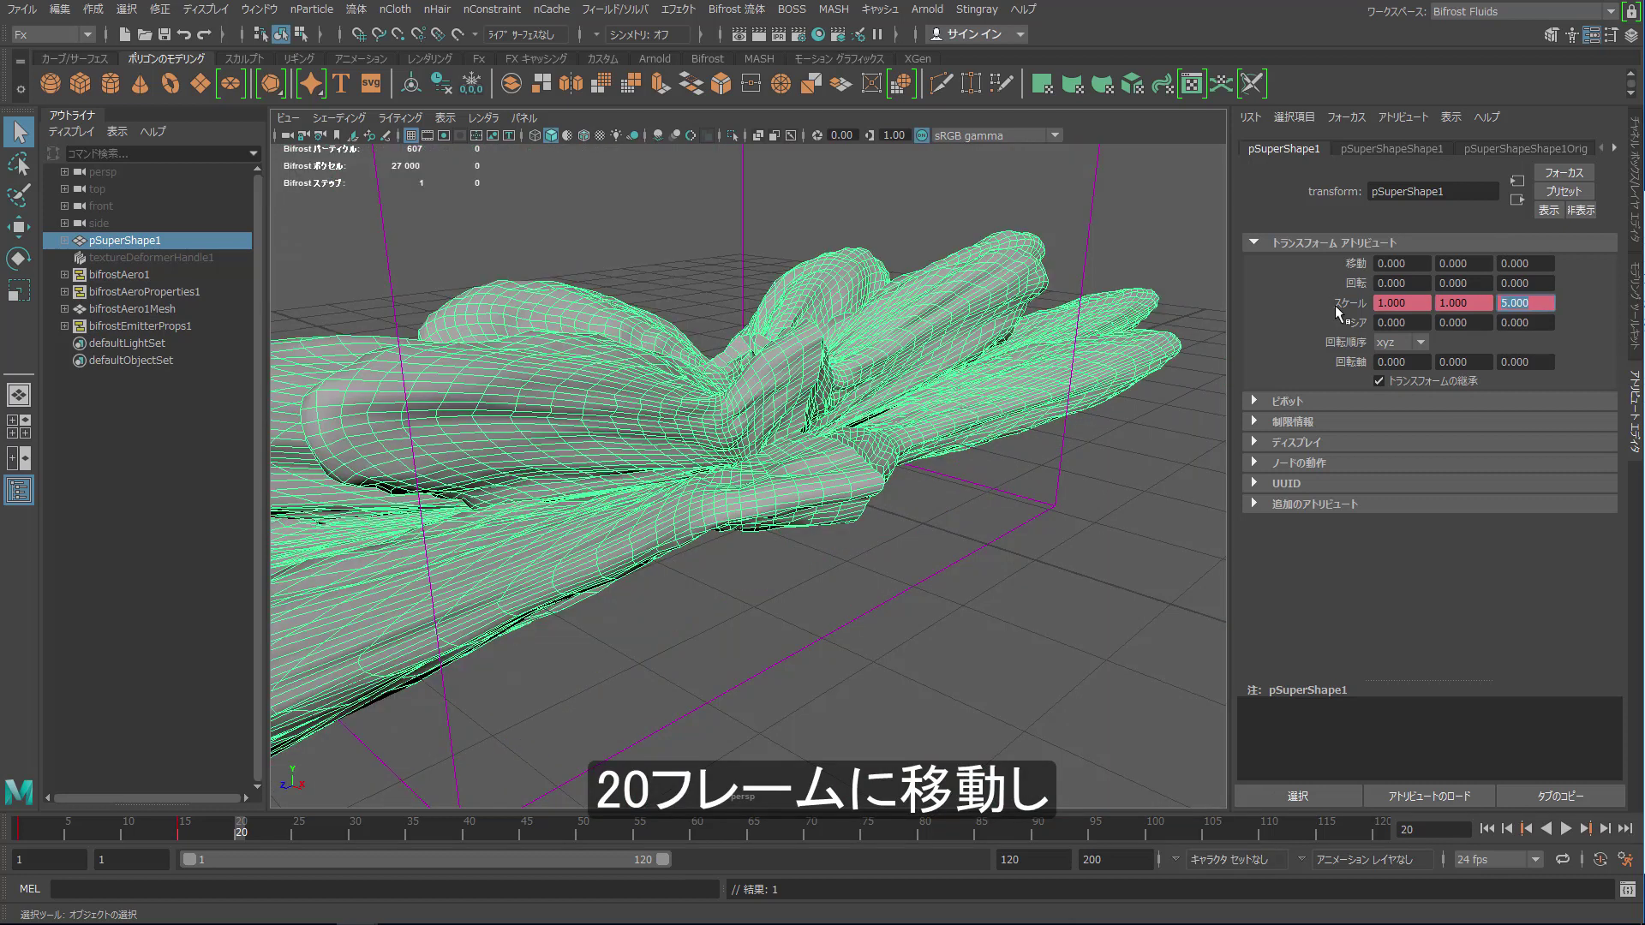
text(1)
key(Return)
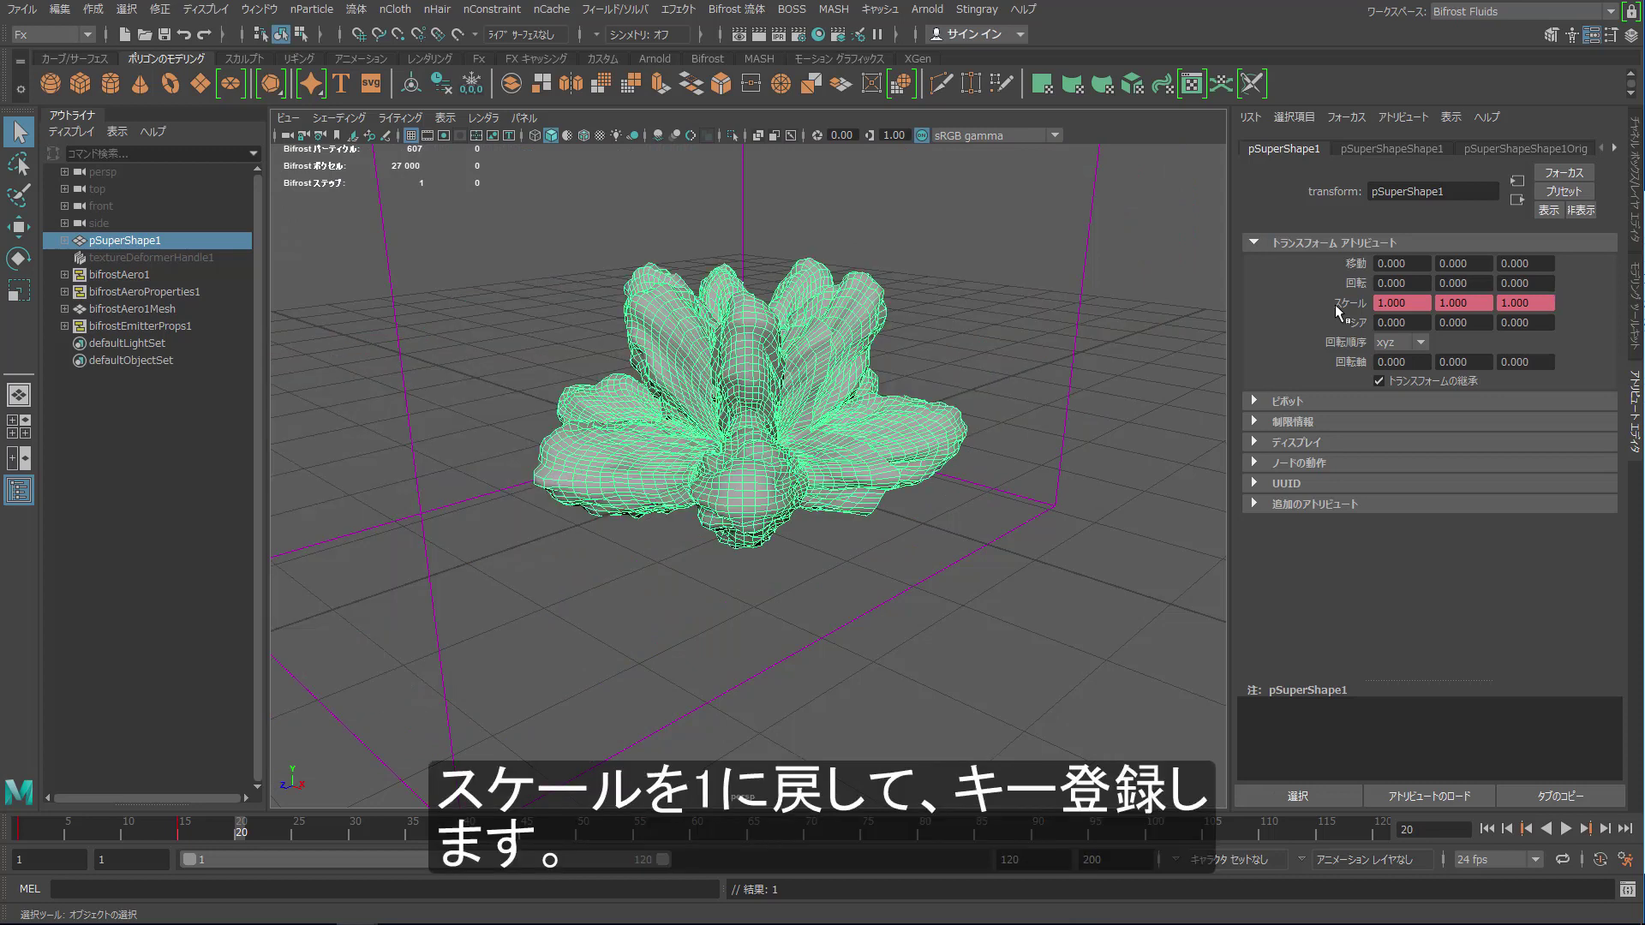
- Key scale X, Y and Z at 1 on frame 20, then scrub back to frame 1
right_click(1411, 303)
click(1534, 330)
right_click(1469, 304)
click(1469, 323)
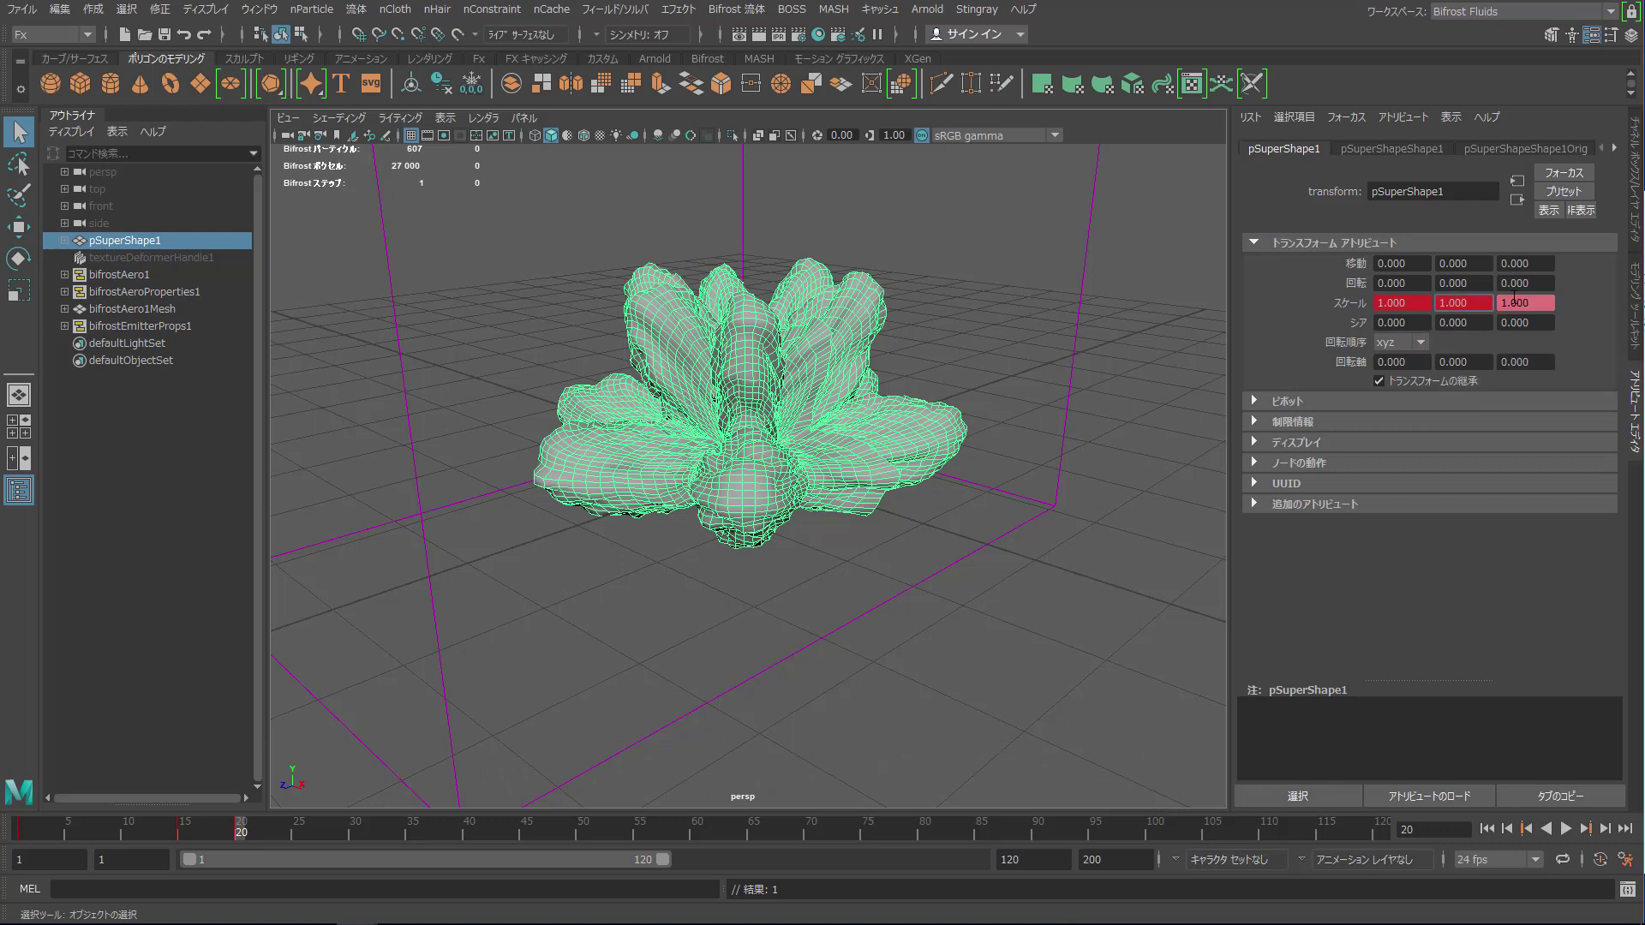
right_click(1513, 301)
click(1498, 328)
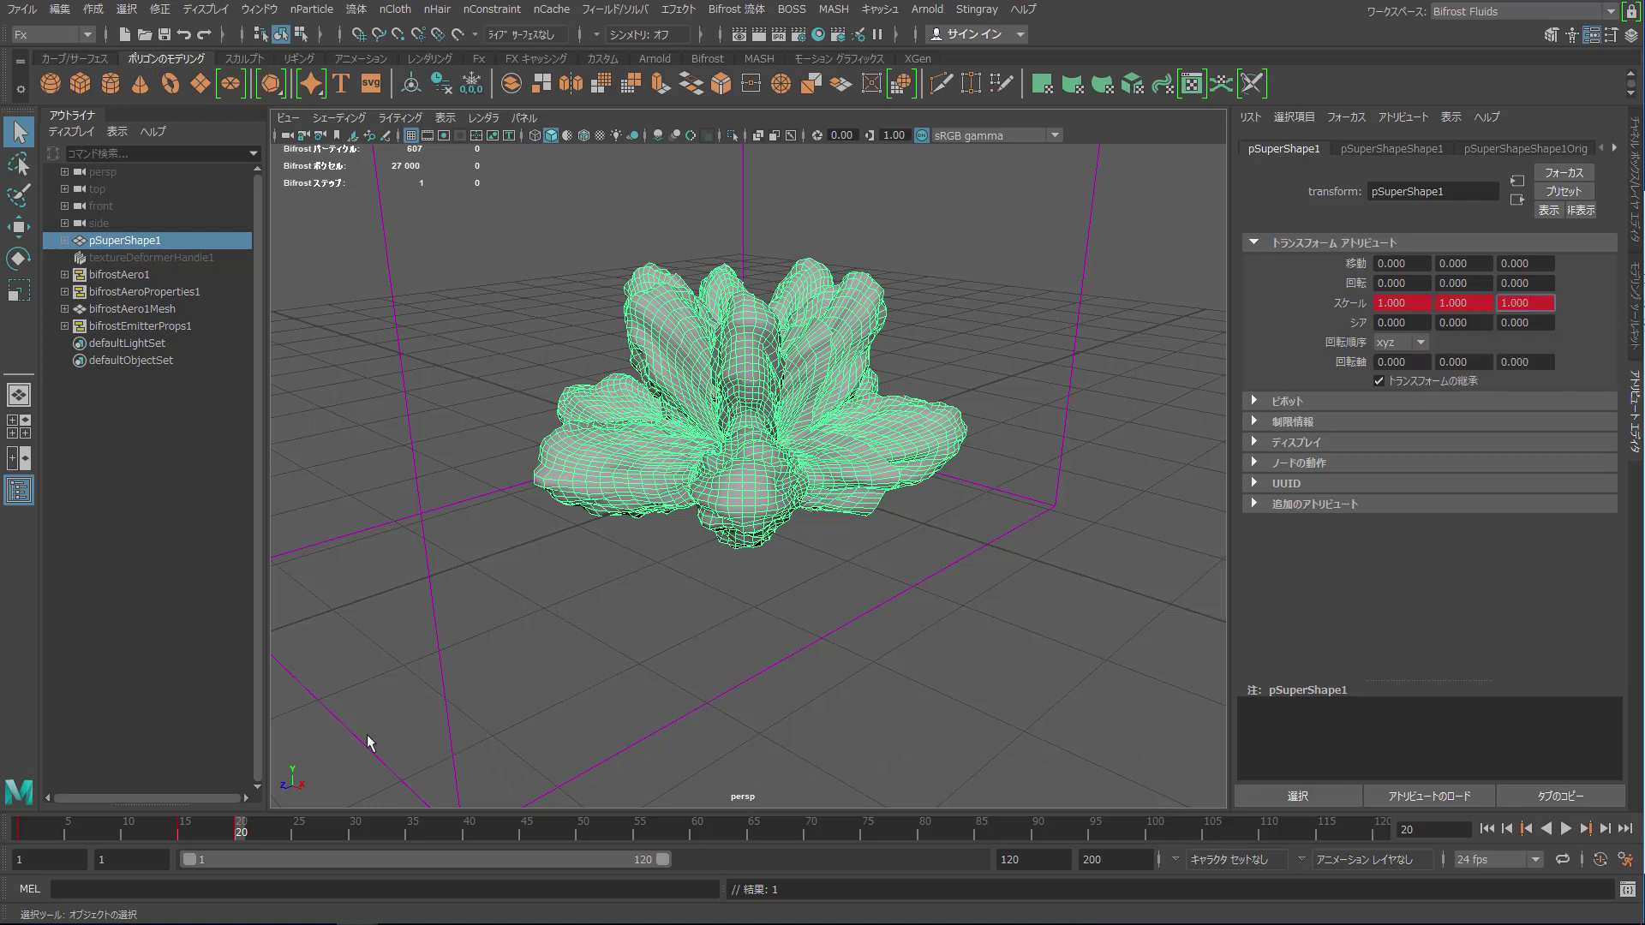
scroll(491, 715, down, 3)
scroll(491, 714, down, 3)
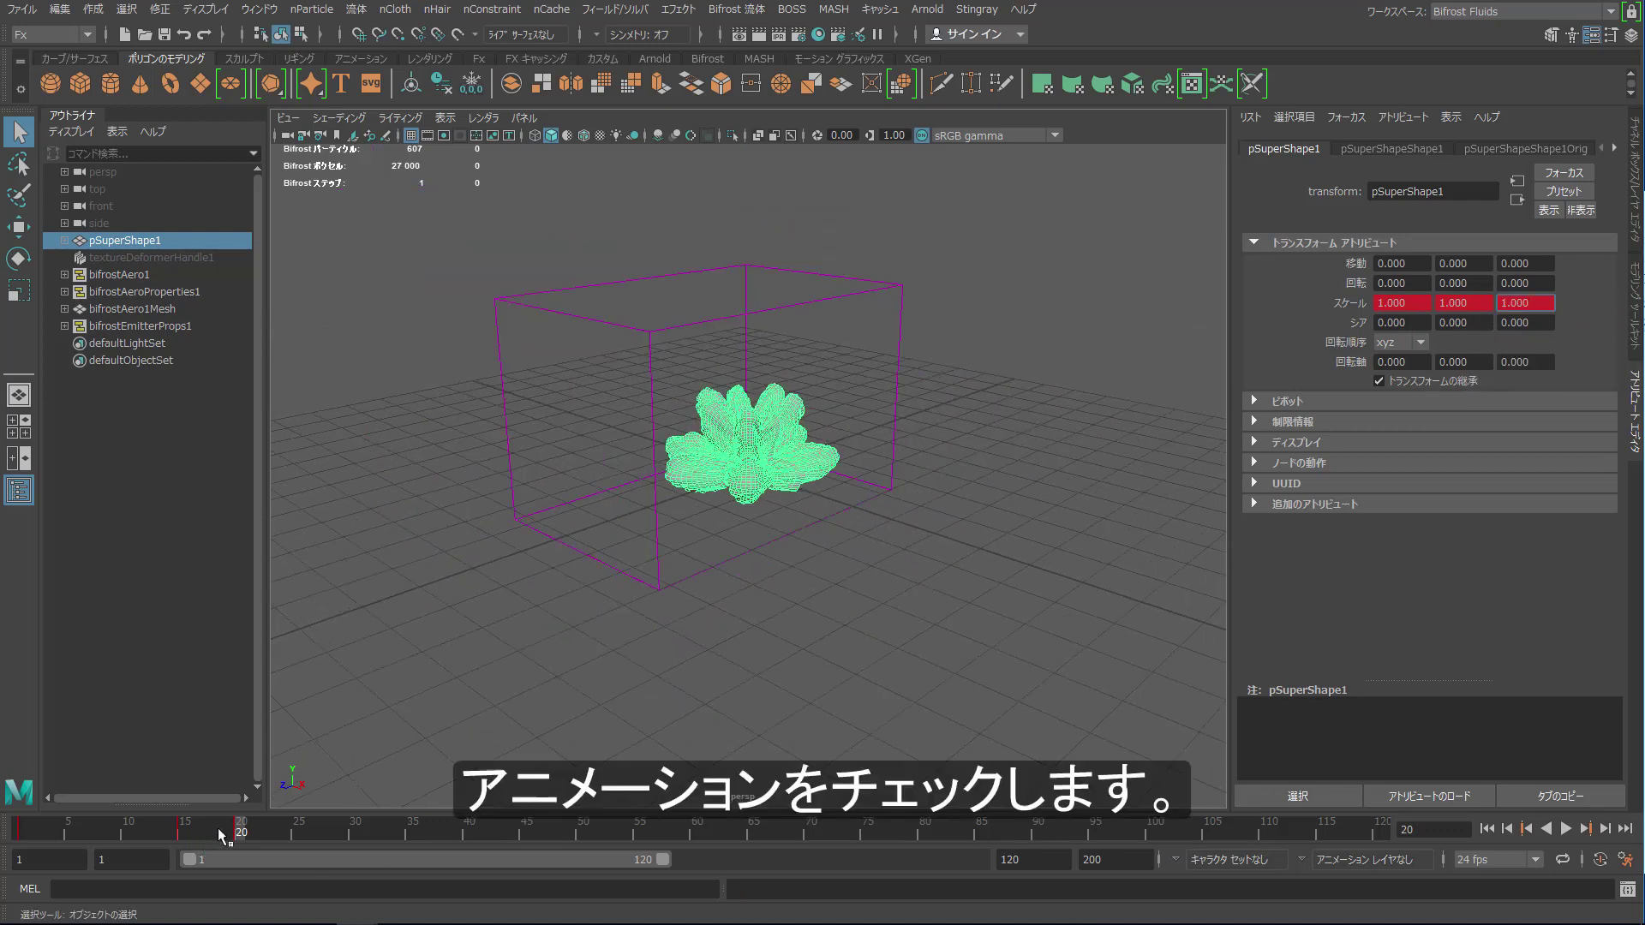
drag(232, 831, 4, 832)
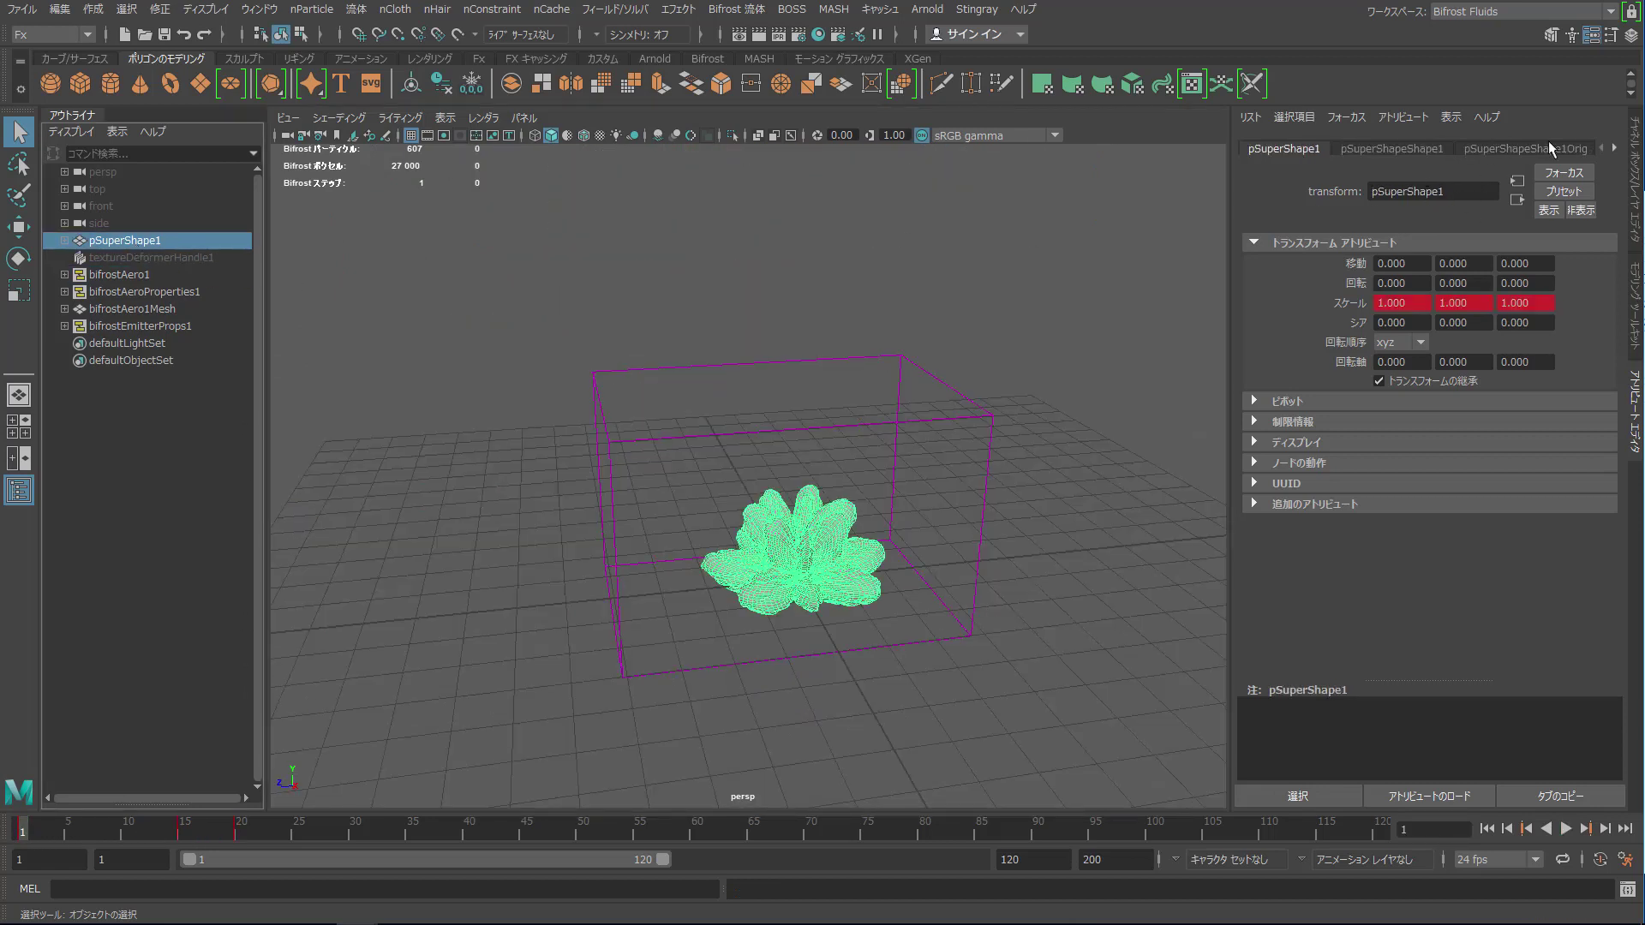
- Key the texture deformer's Strength at 1.0 on frame 1
click(1615, 151)
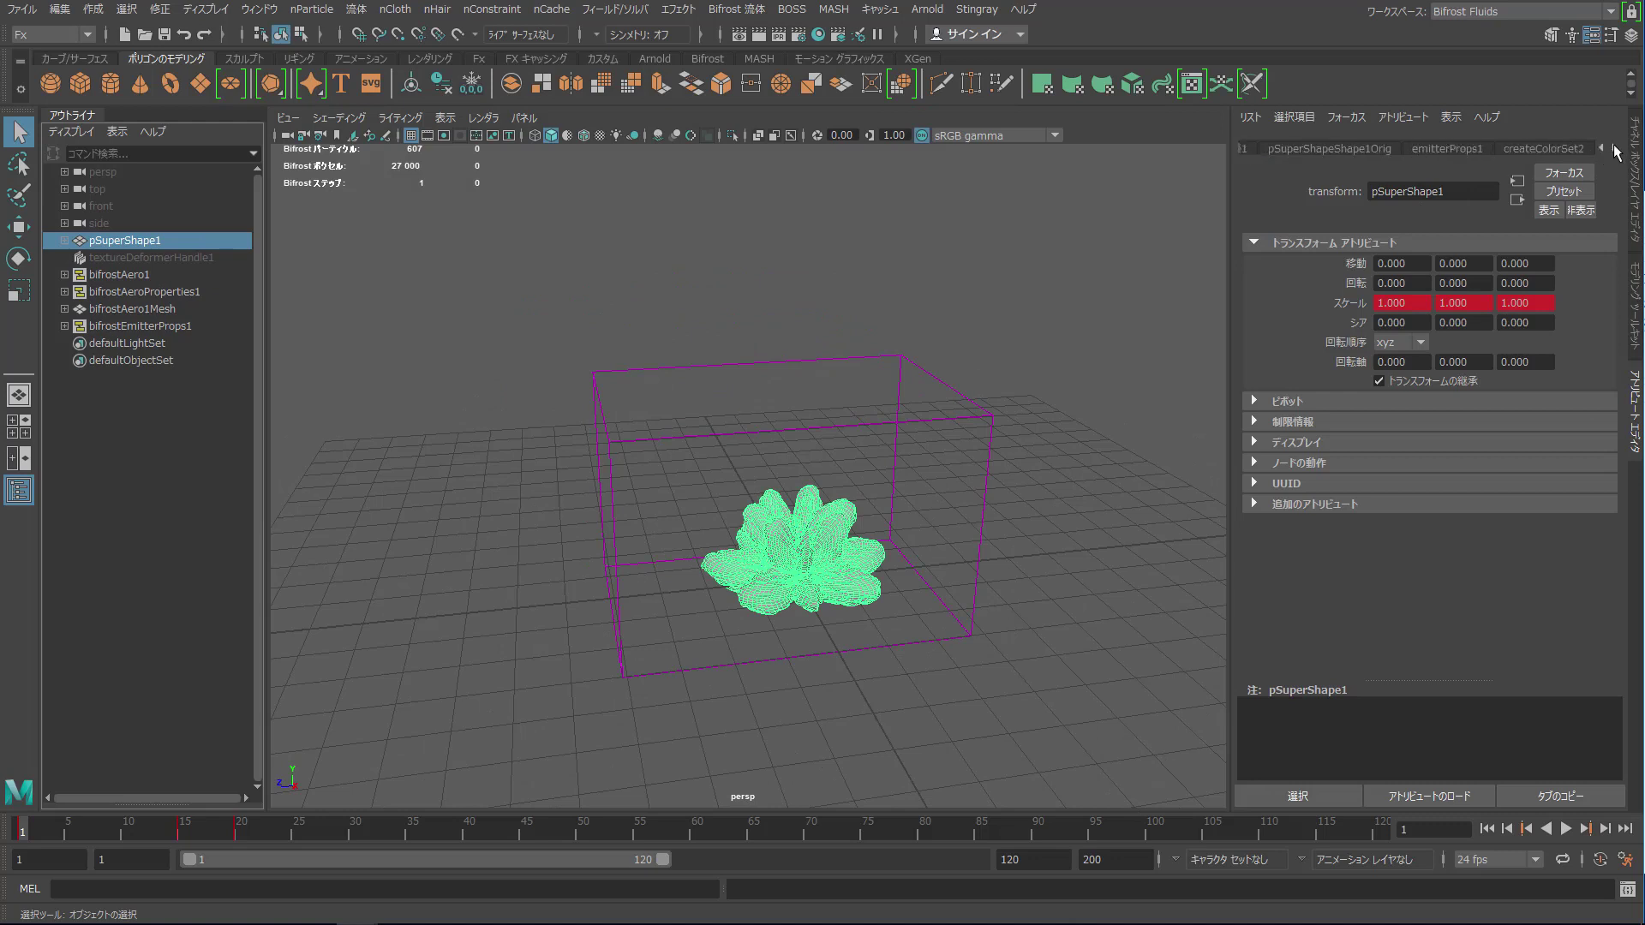
click(1615, 151)
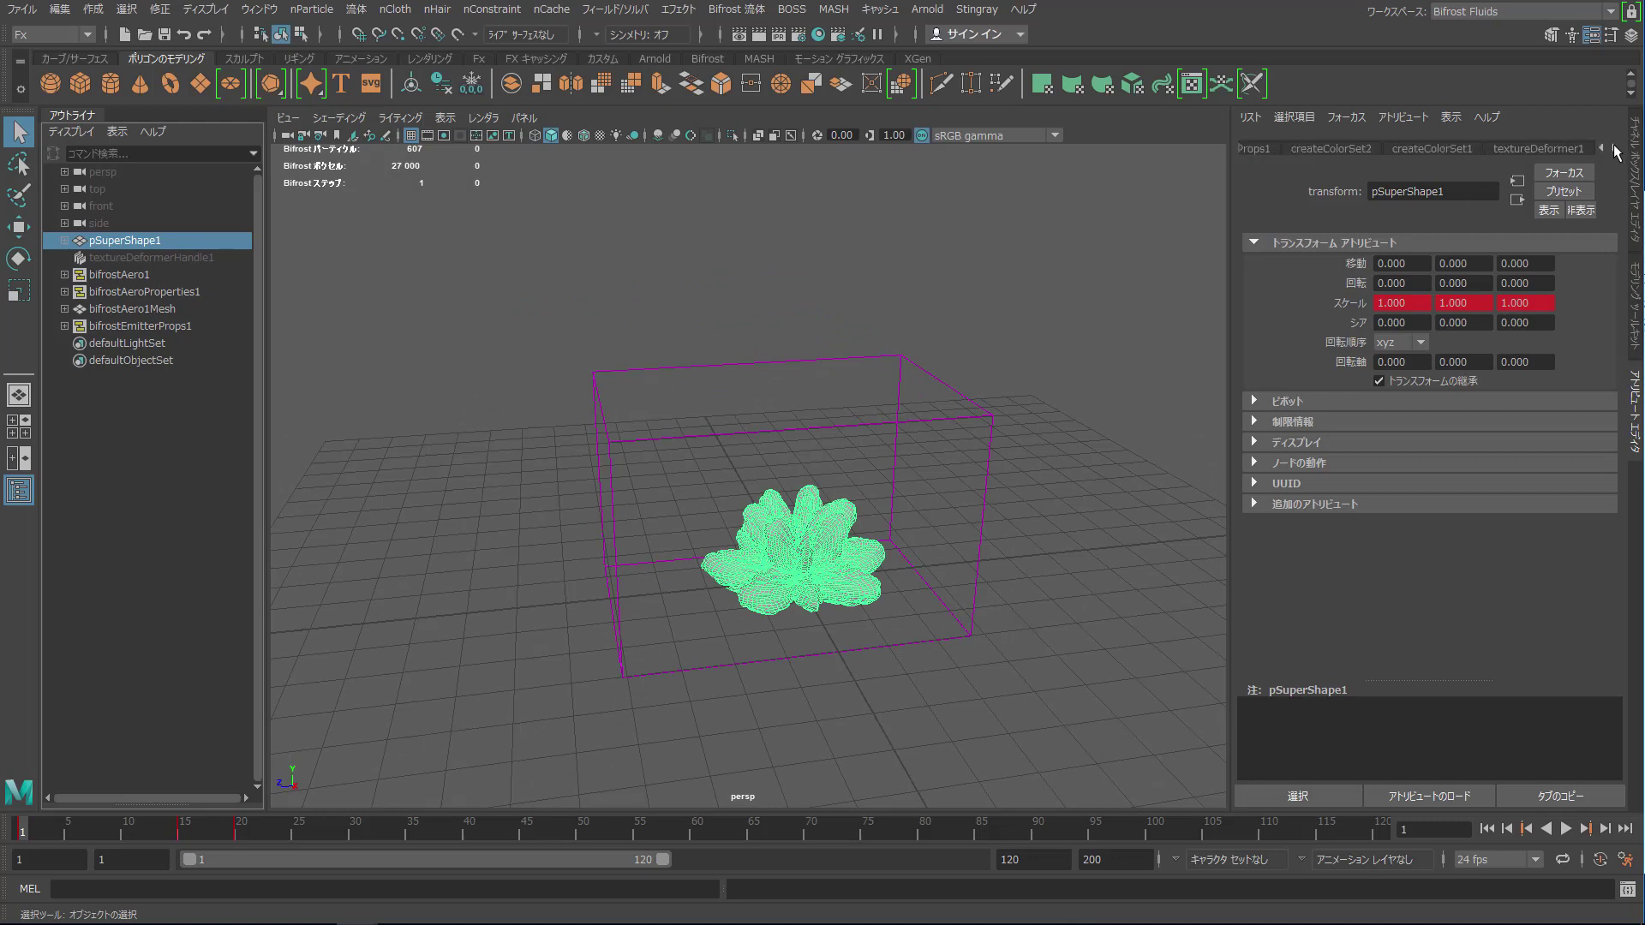
click(1504, 149)
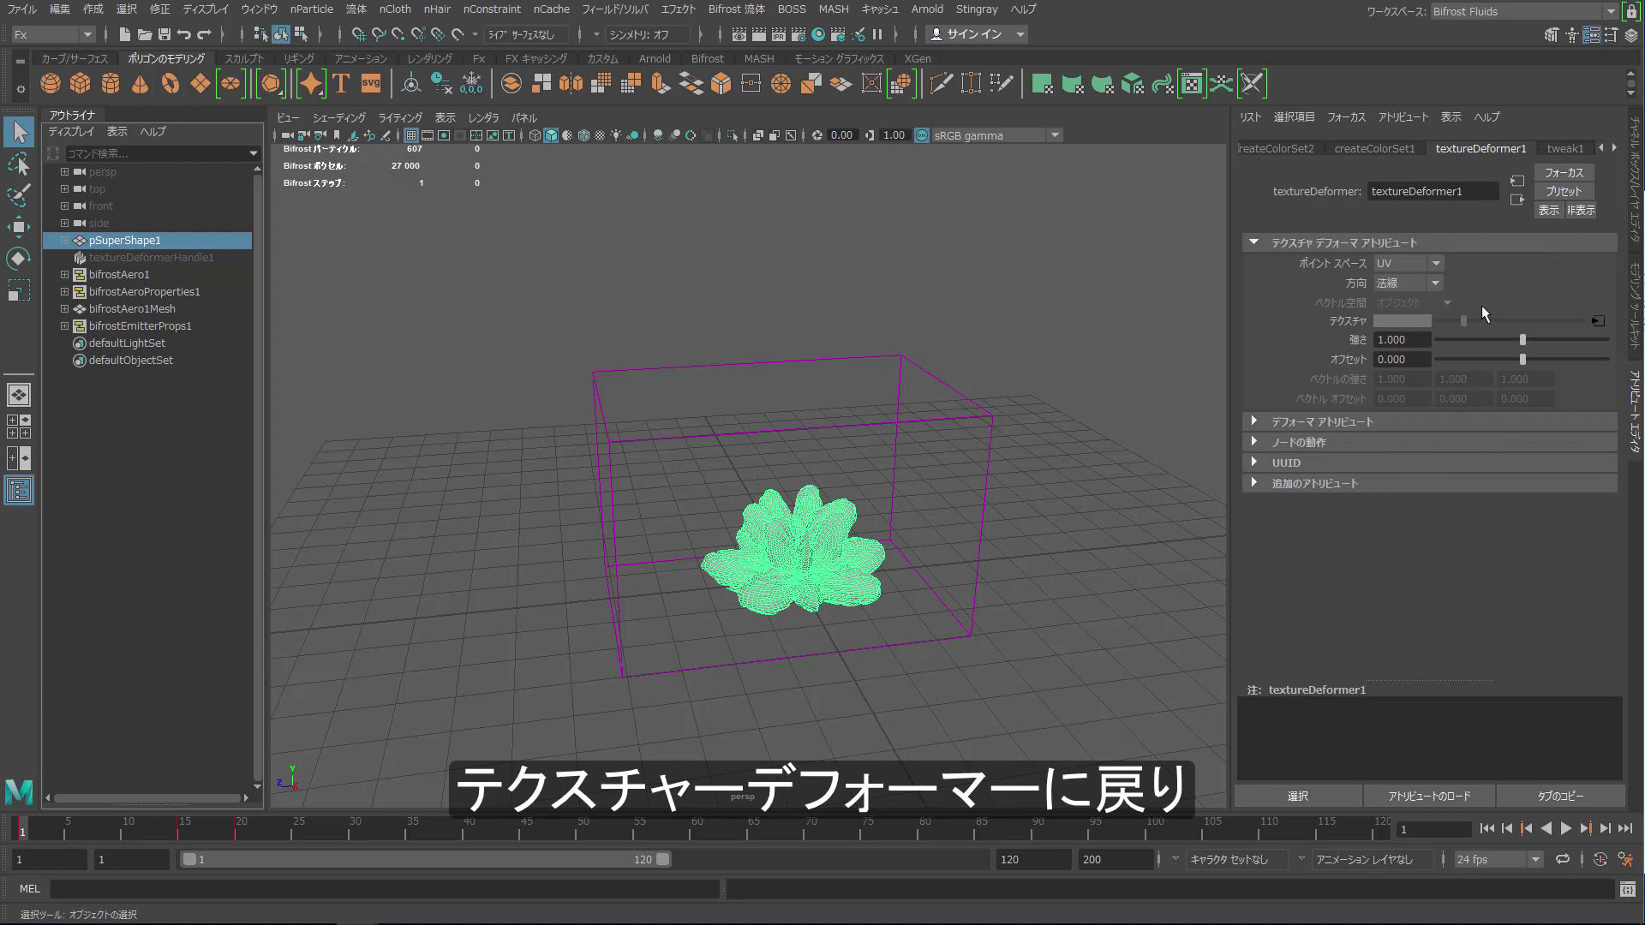
right_click(1408, 340)
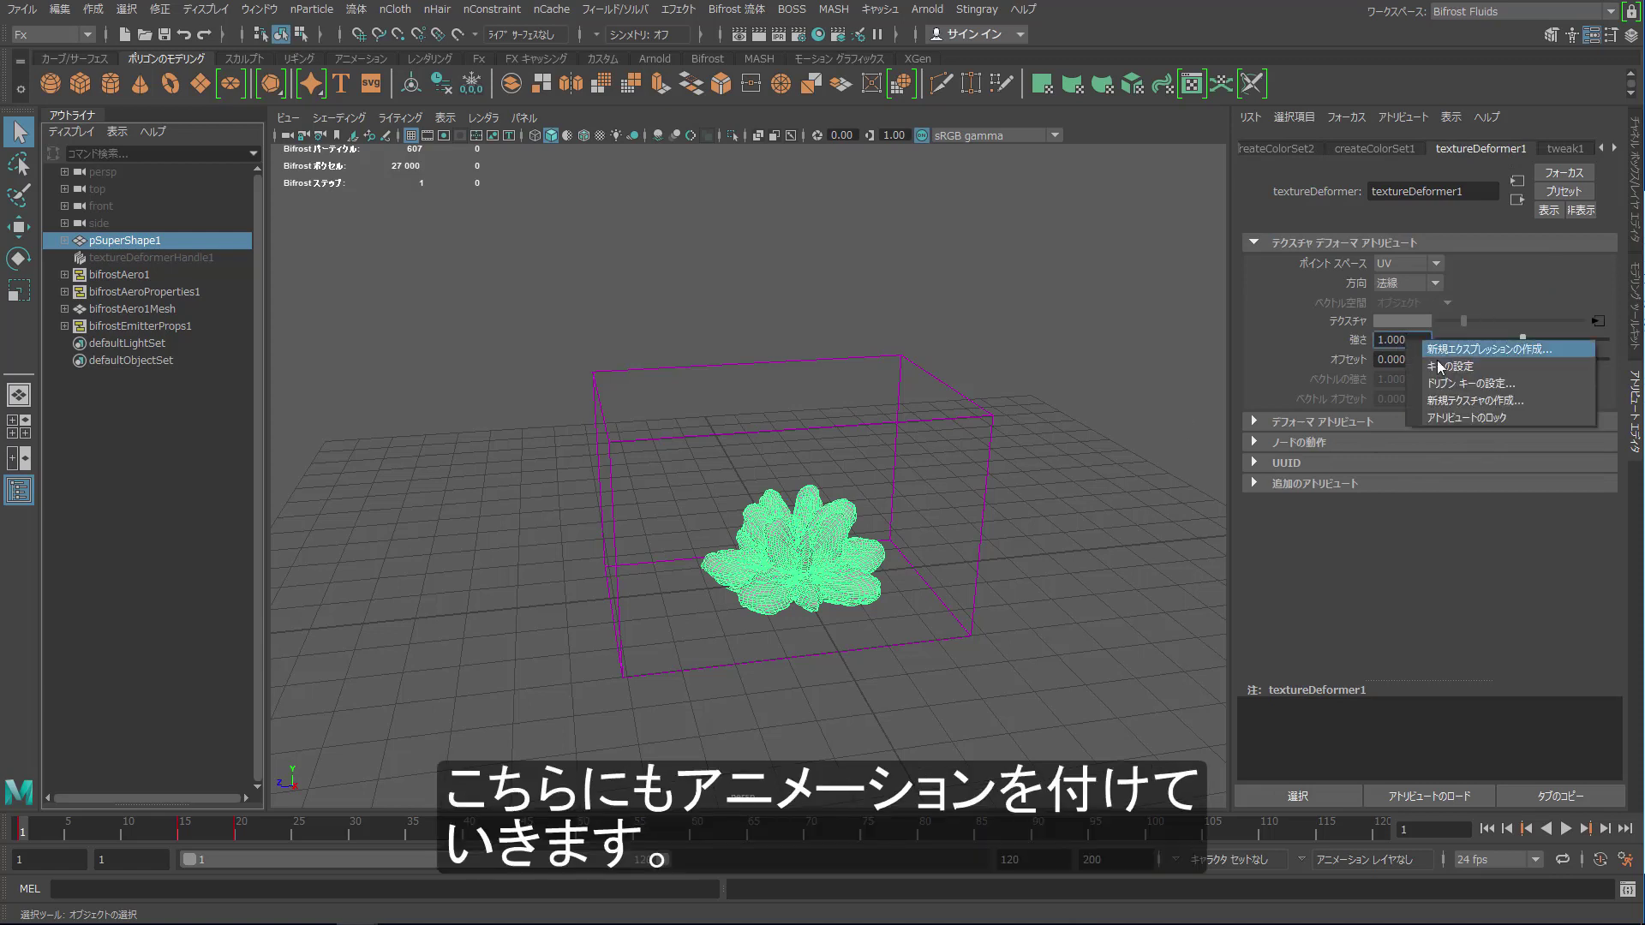
click(1483, 349)
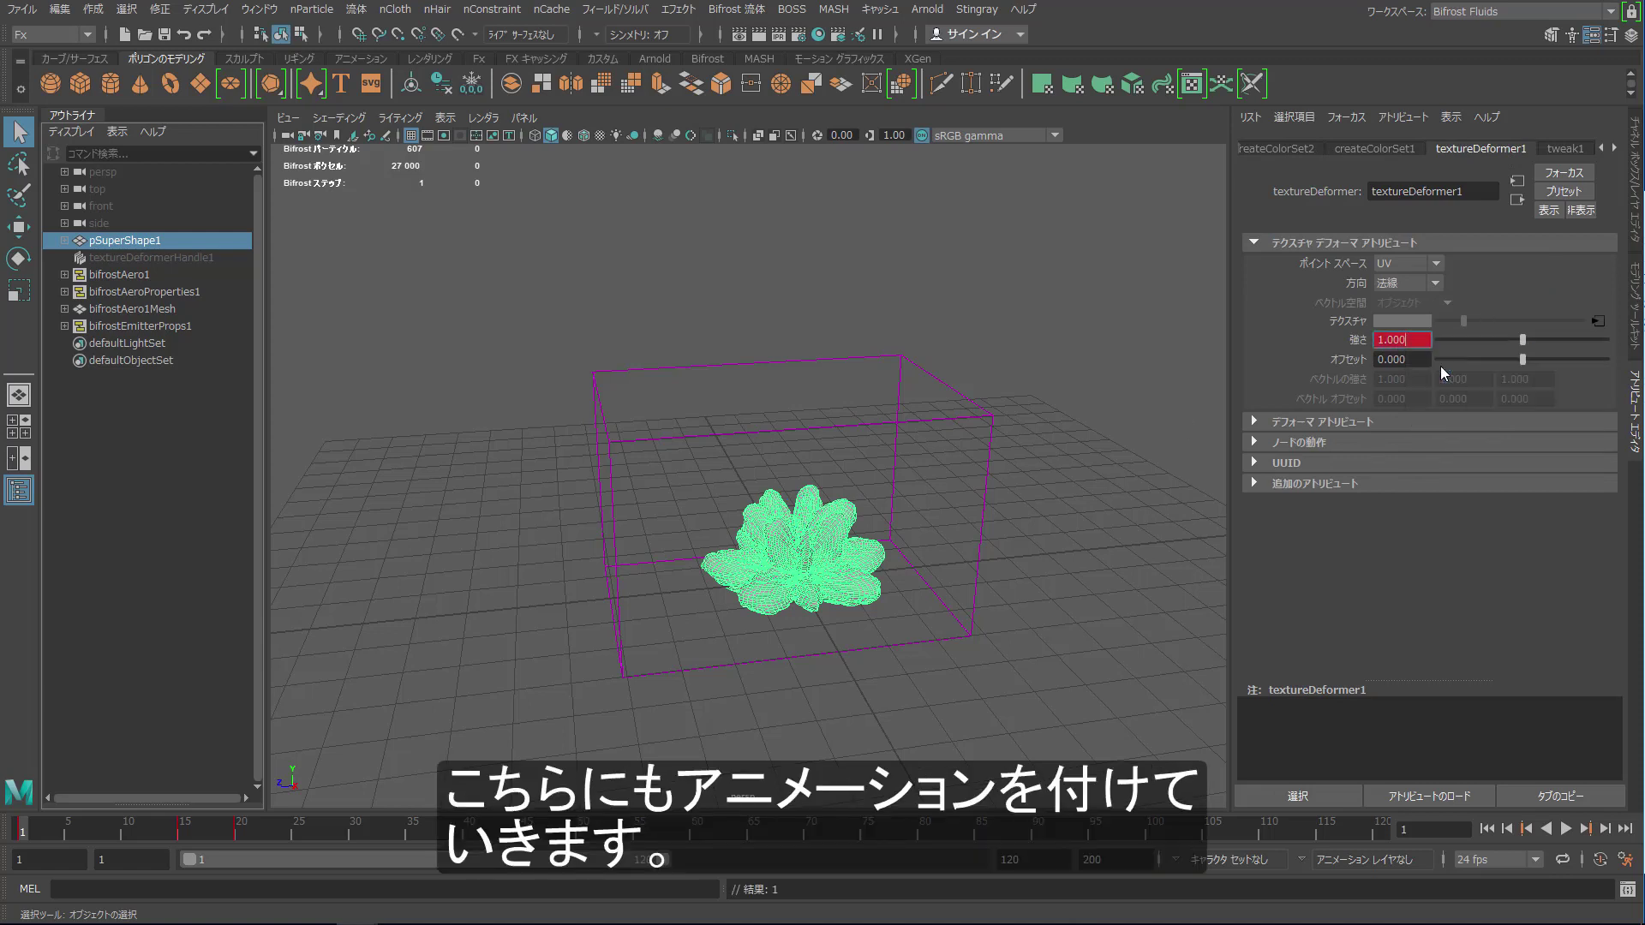
- Set Strength to 3.5 on frame 15 and key it
click(184, 827)
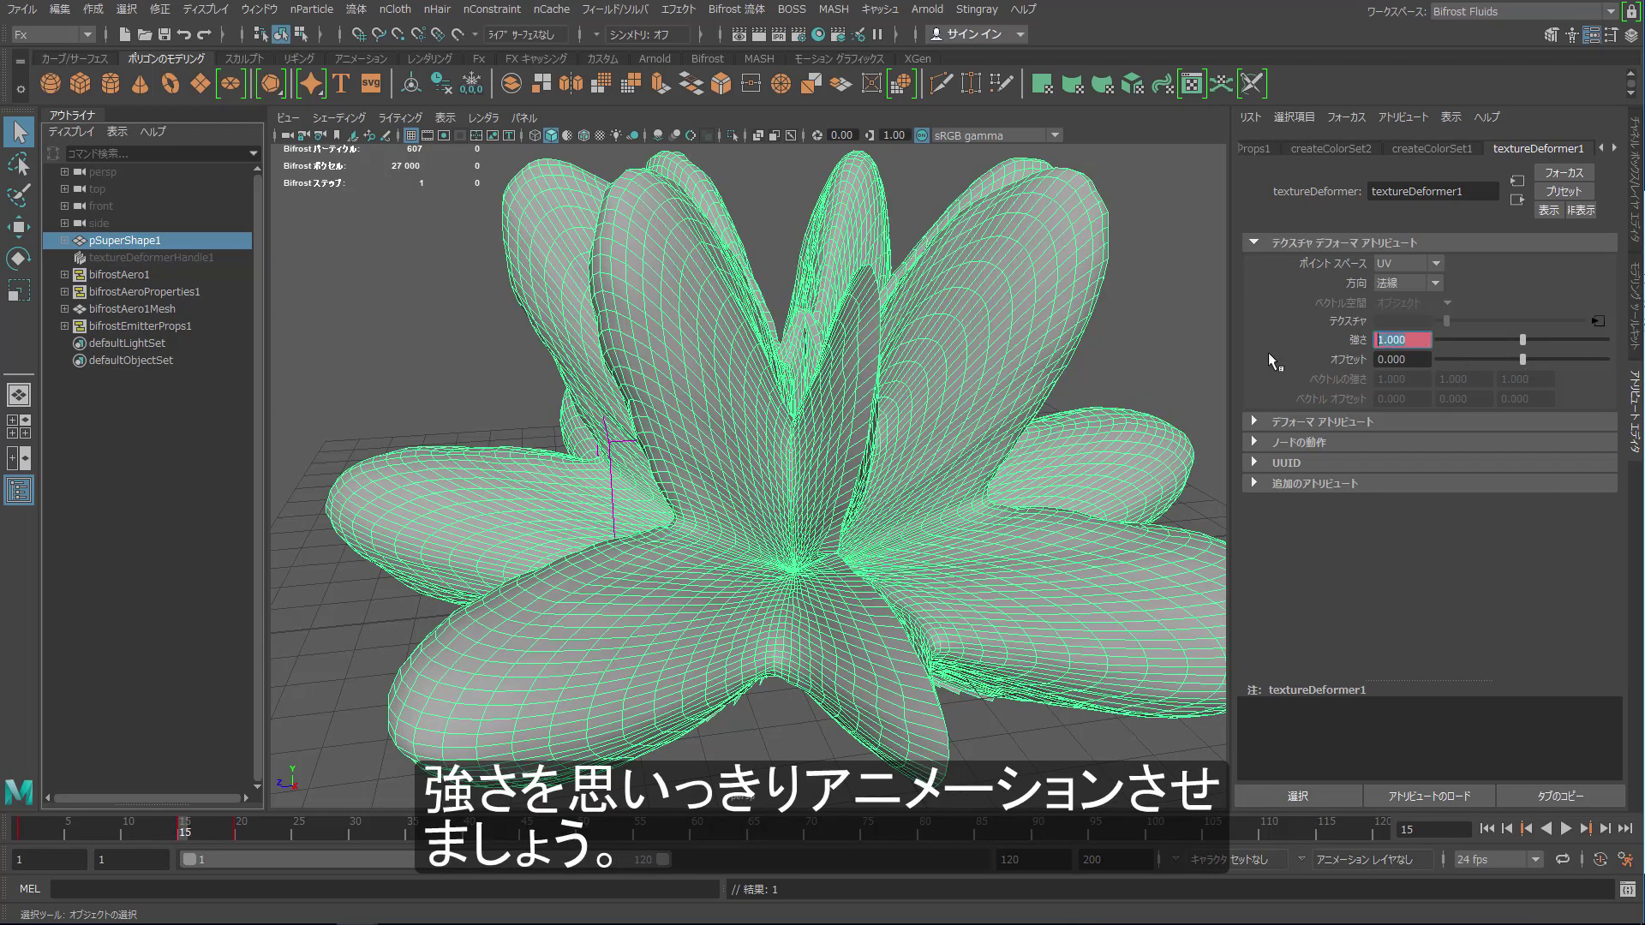
text(3.5)
key(Return)
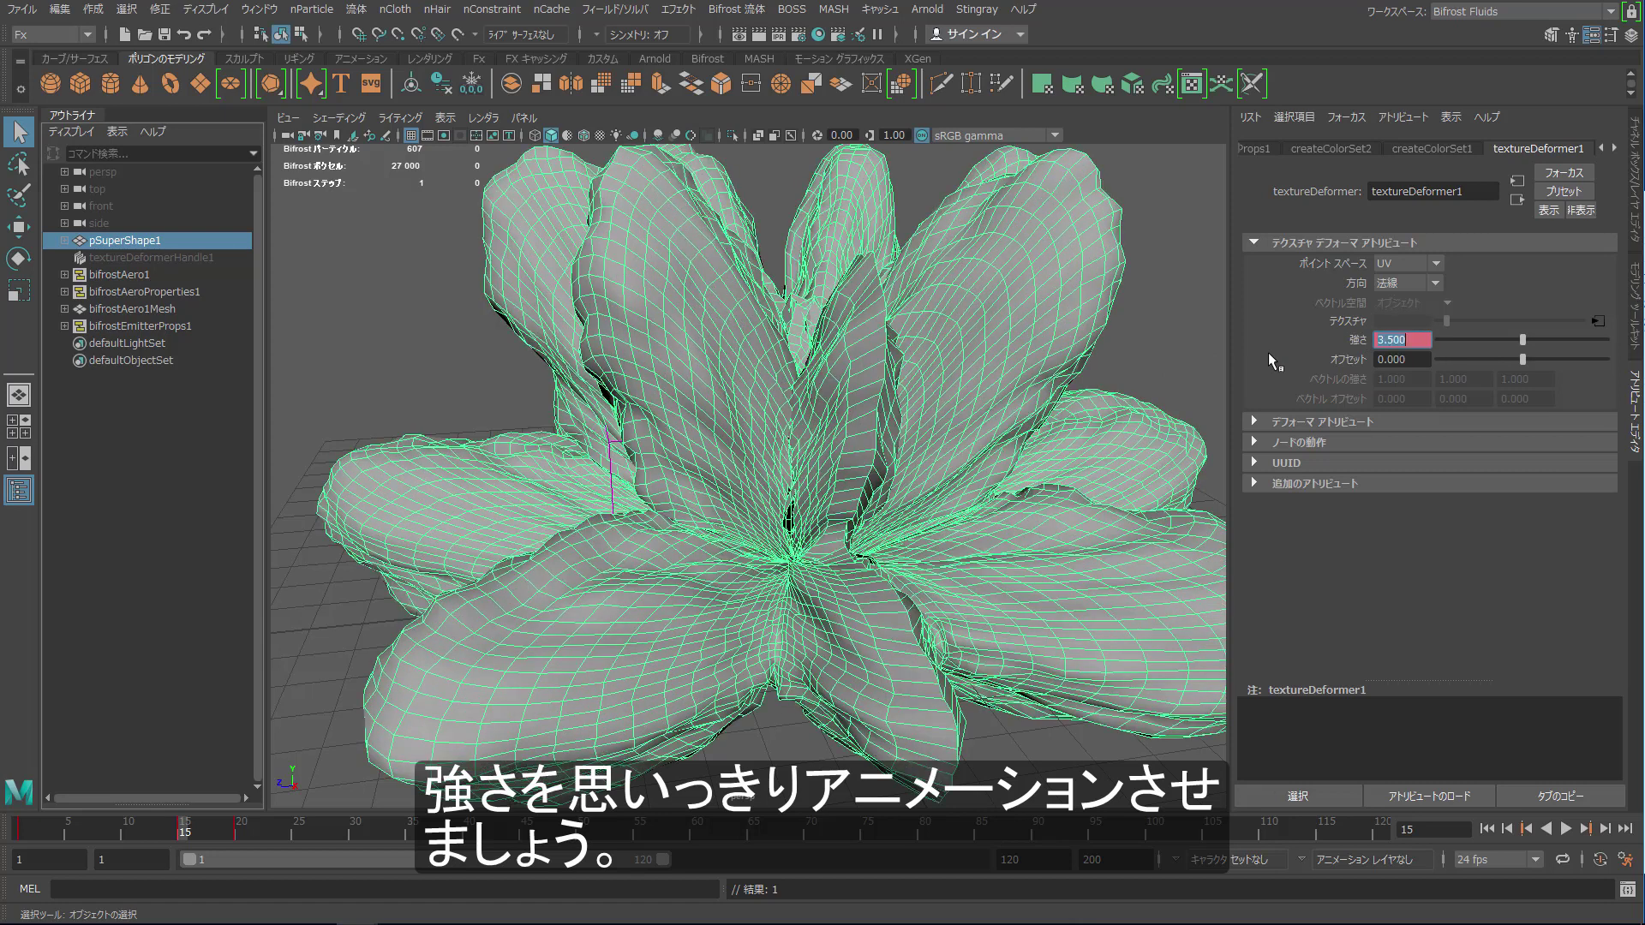
right_click(1379, 340)
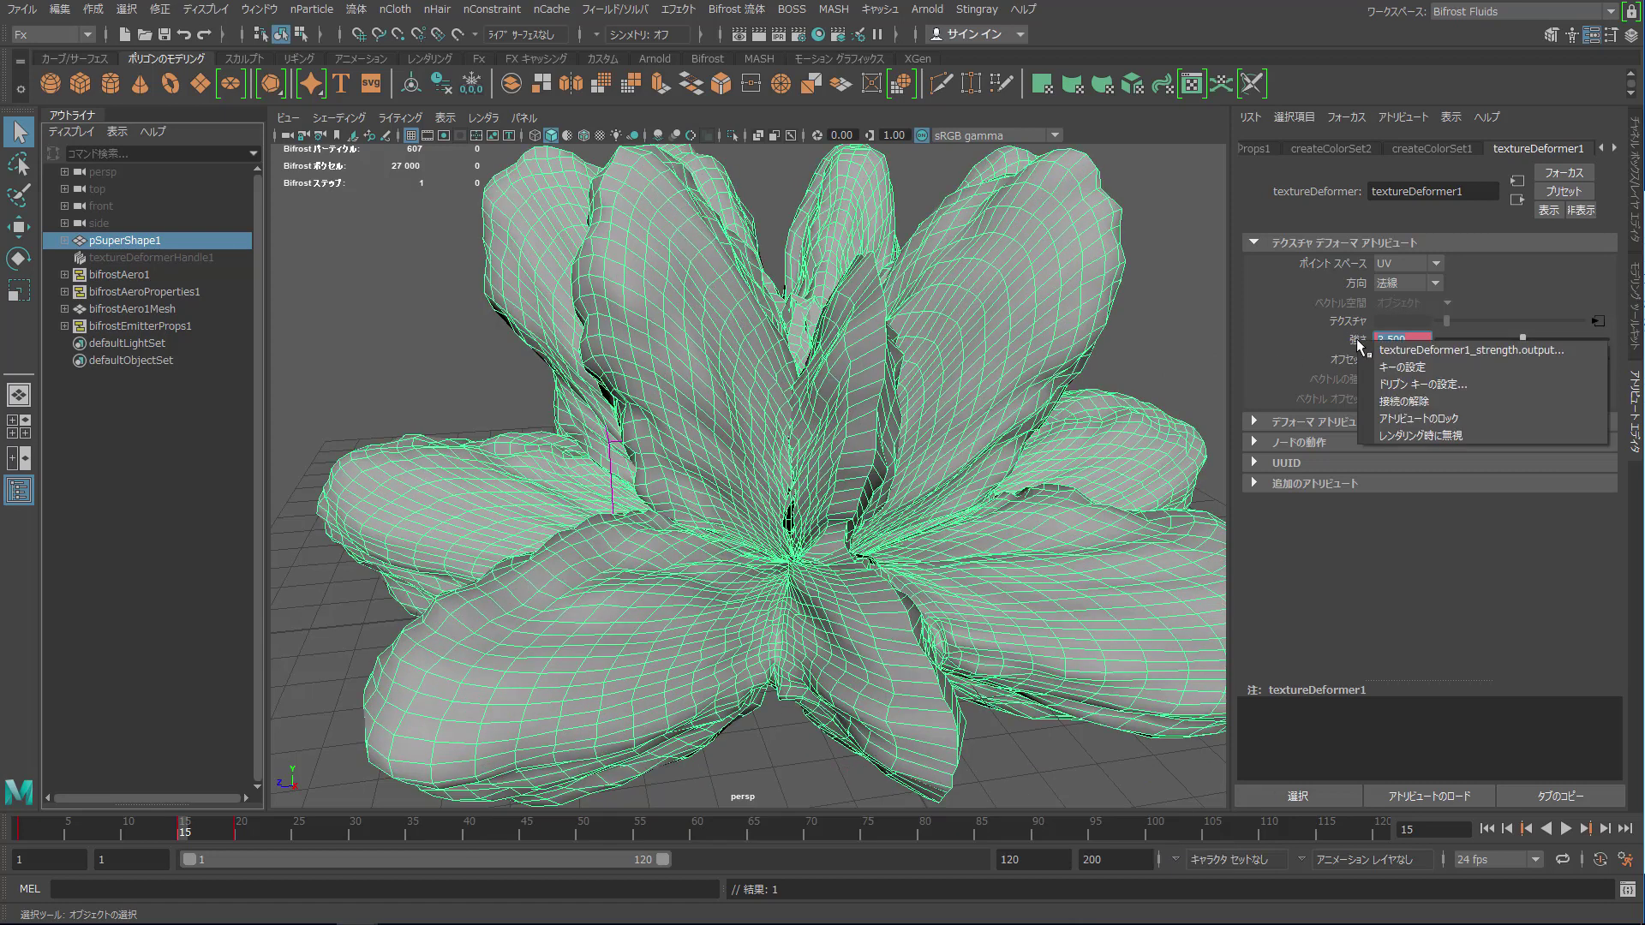
click(1402, 370)
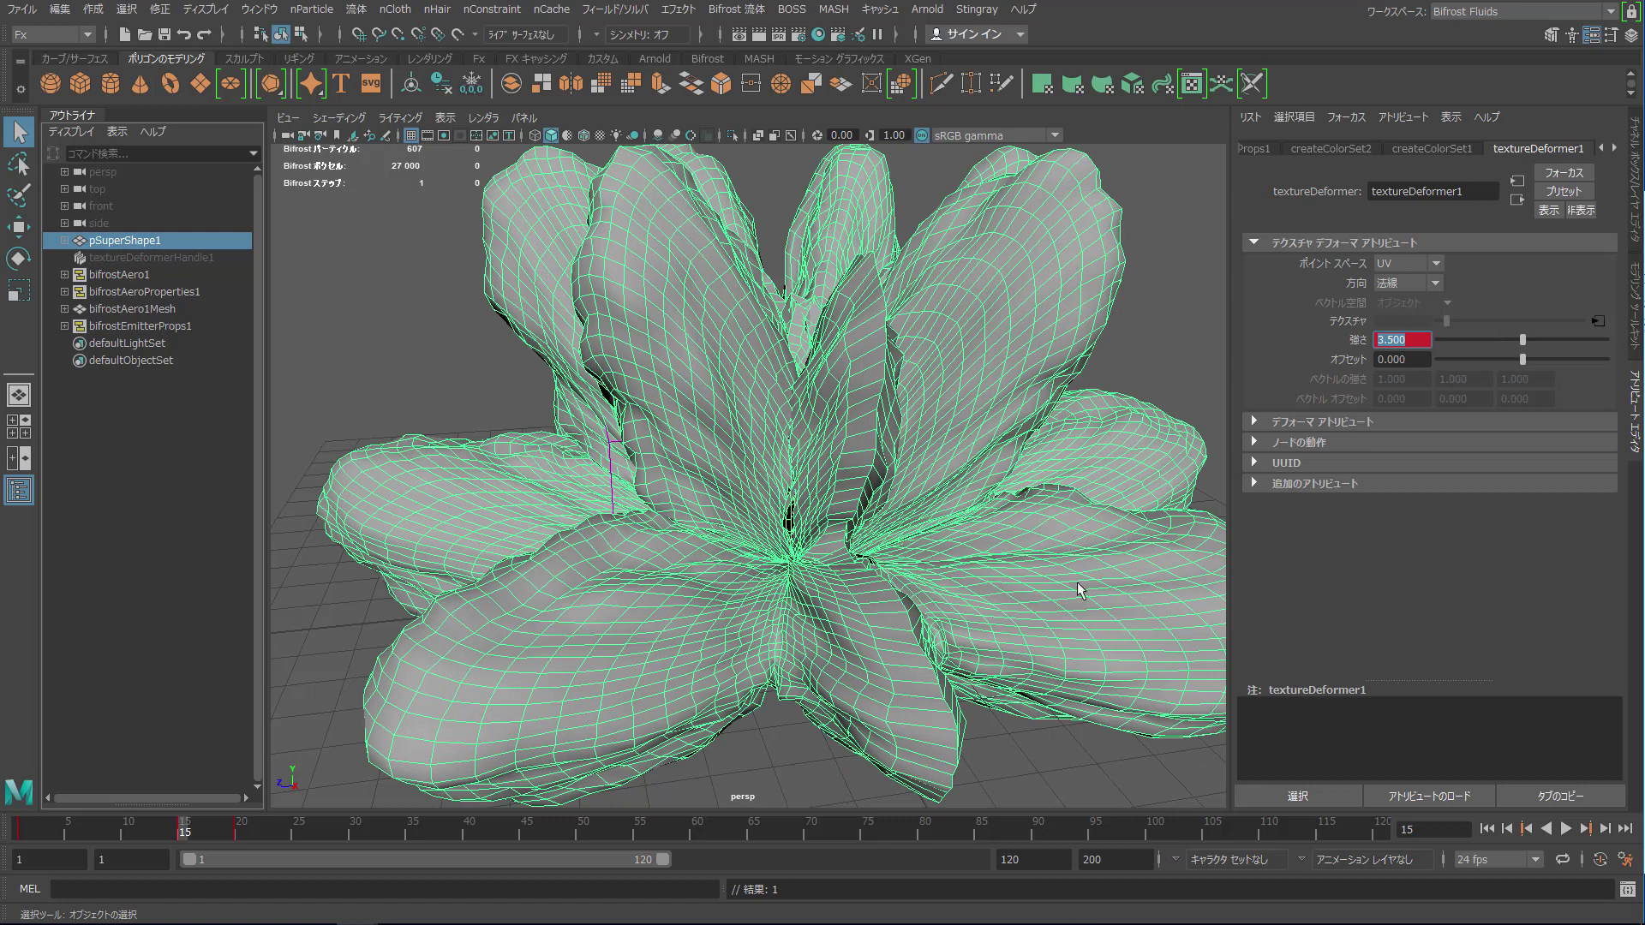
- Key Strength back at 1 on frame 20 and scrub back to frame 1
click(240, 831)
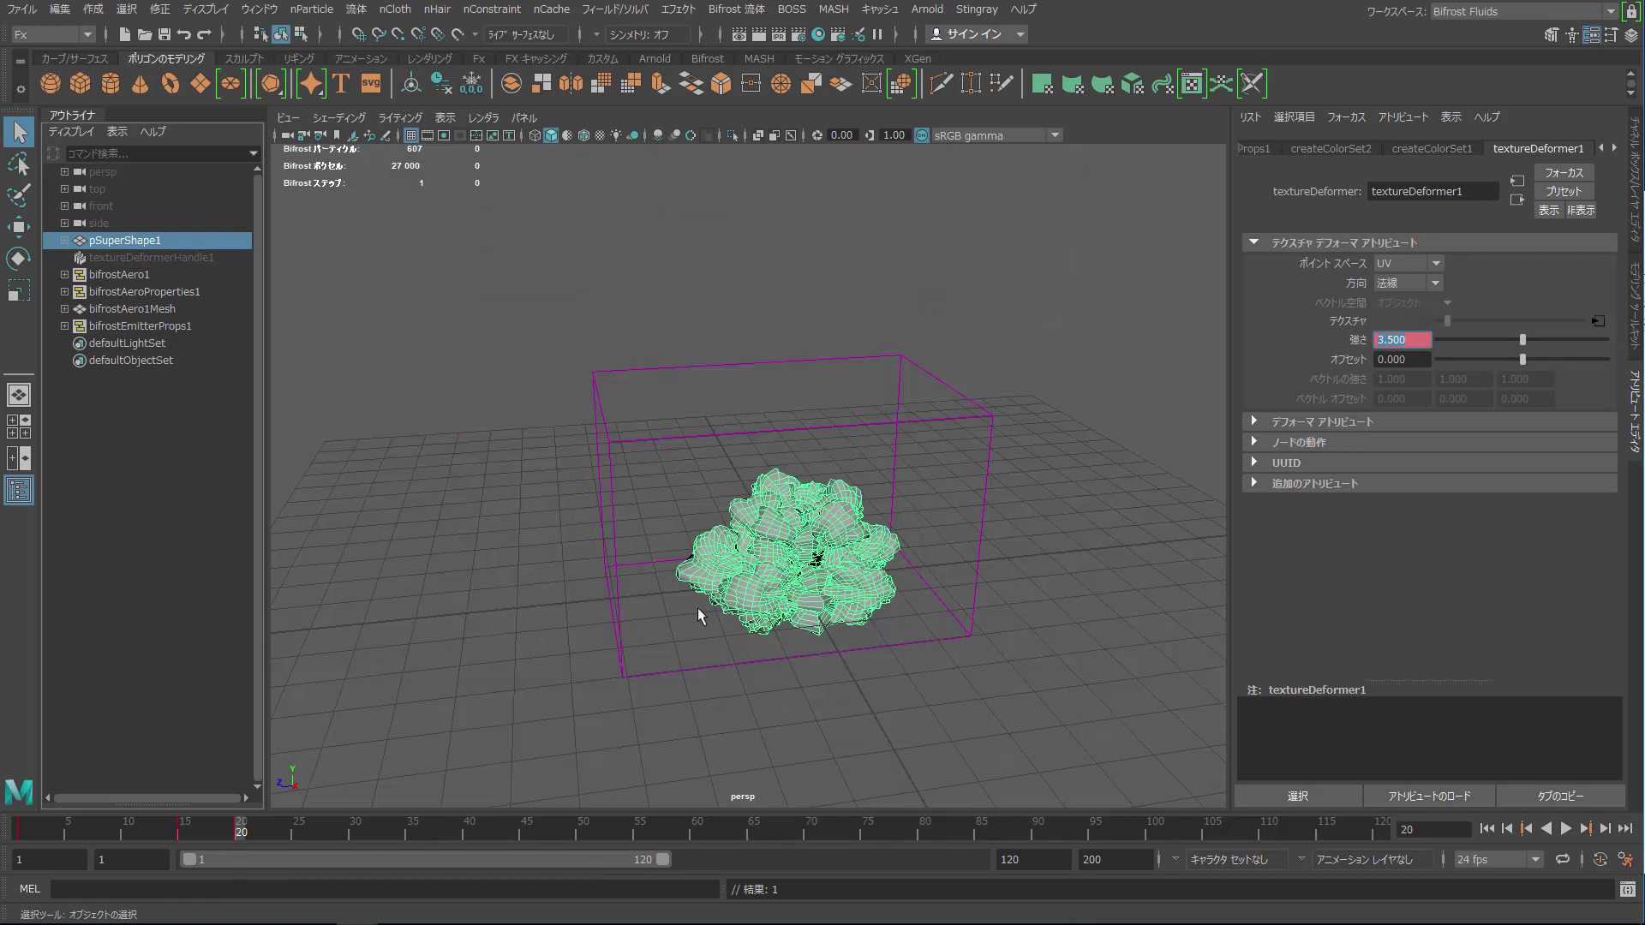
text(1)
right_click(1412, 341)
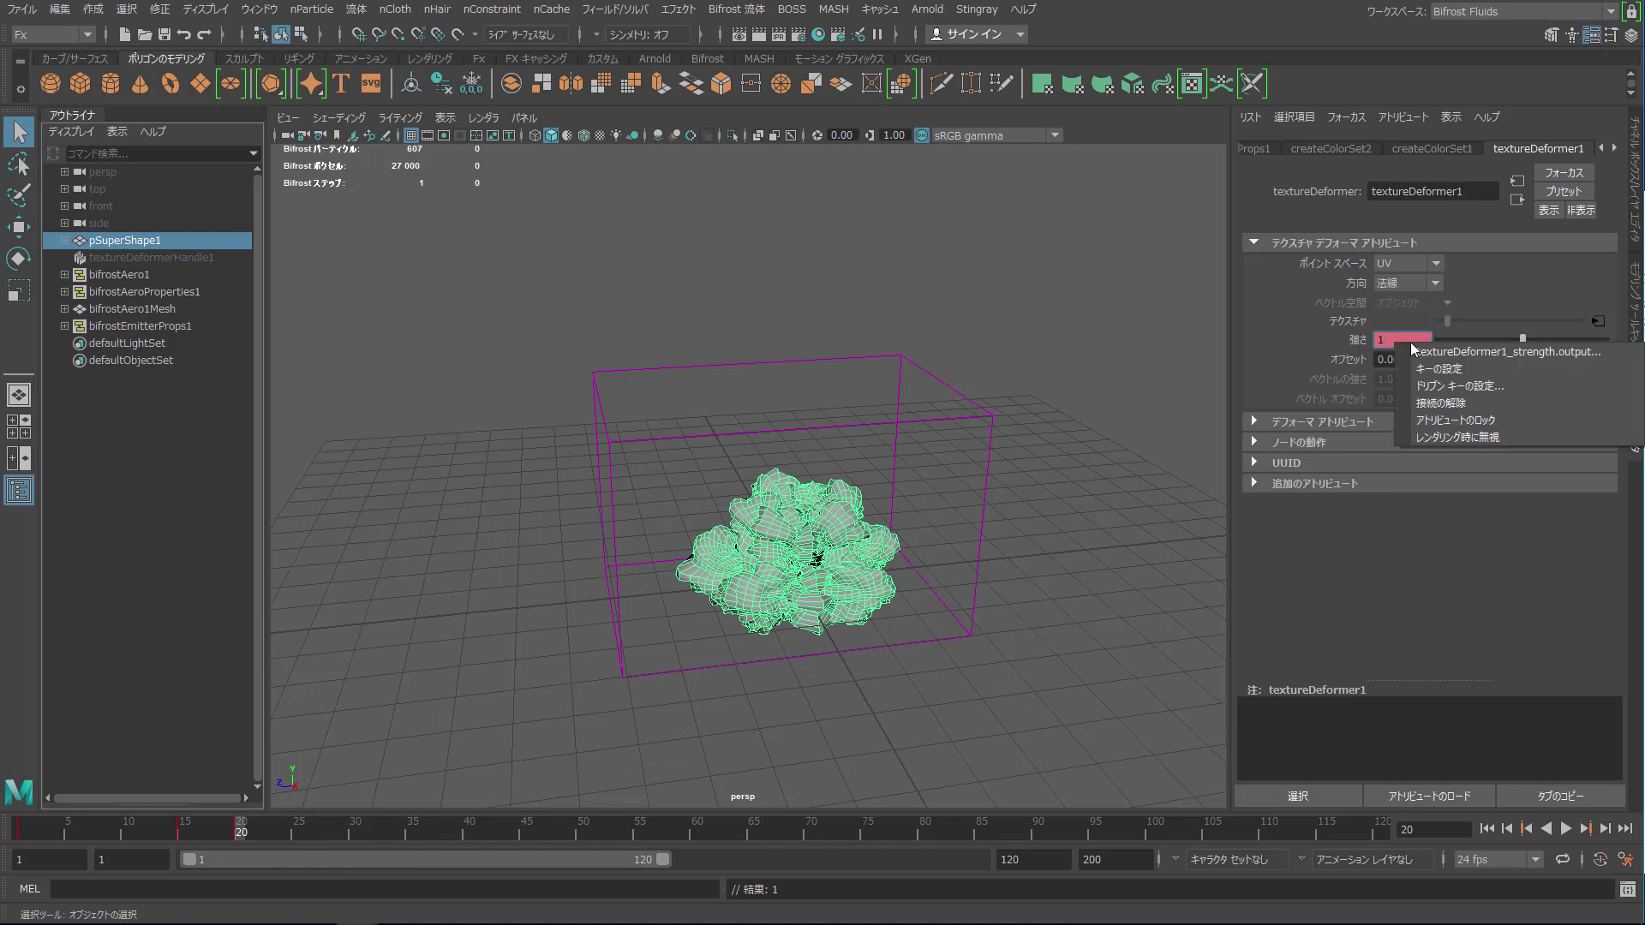
click(1421, 370)
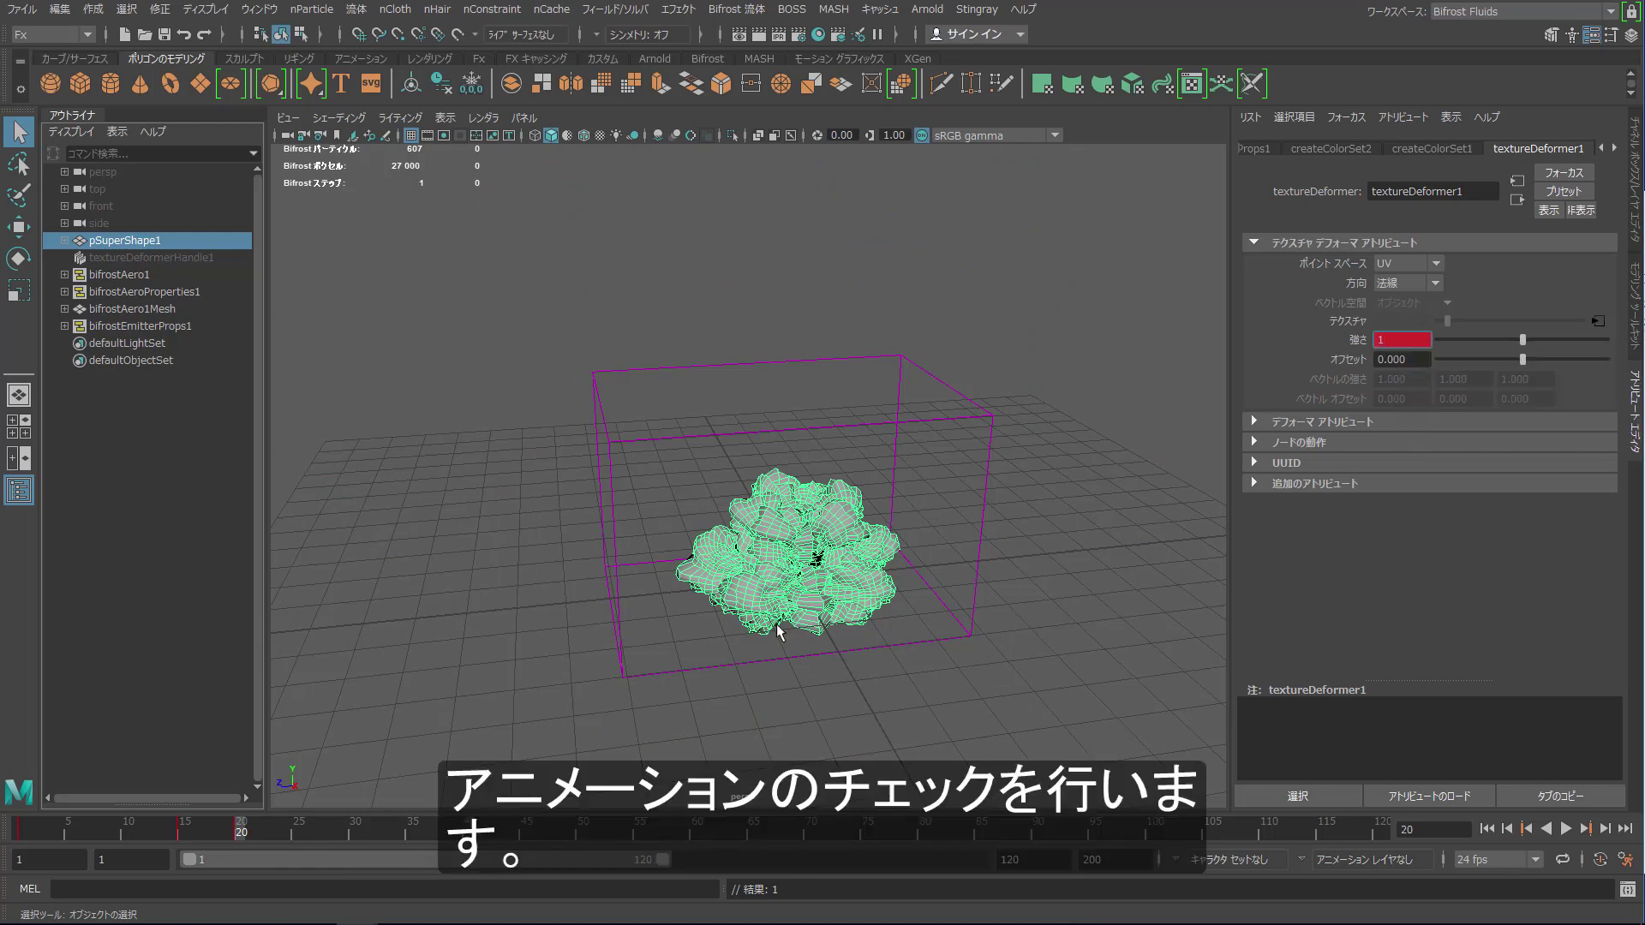
drag(240, 829, 4, 805)
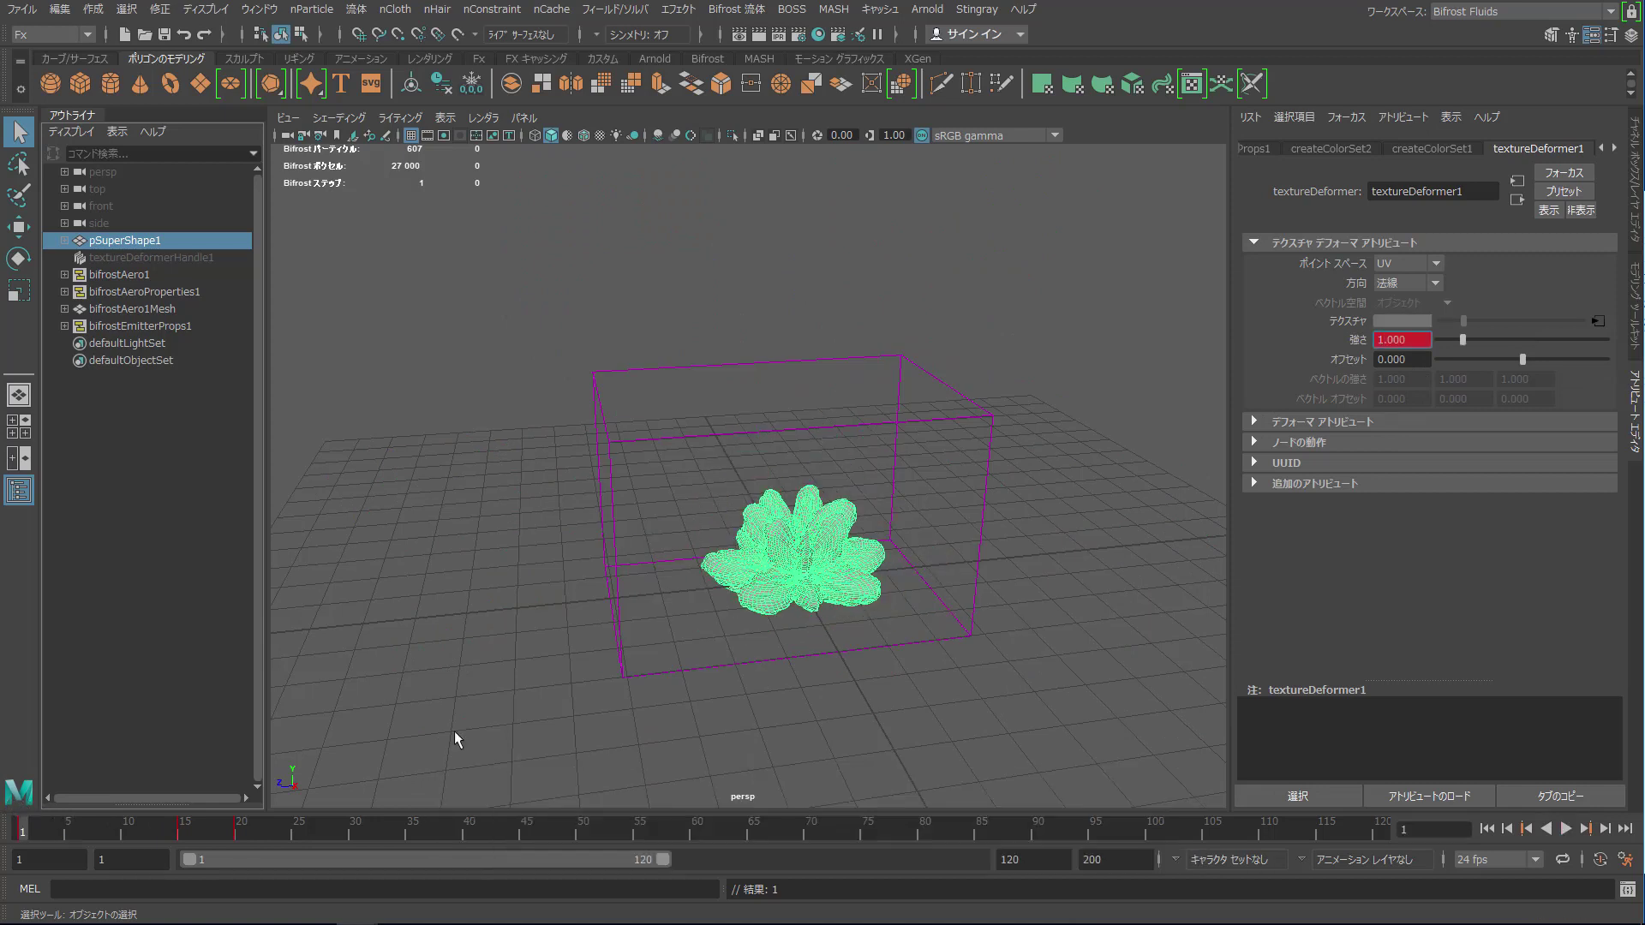
click(119, 275)
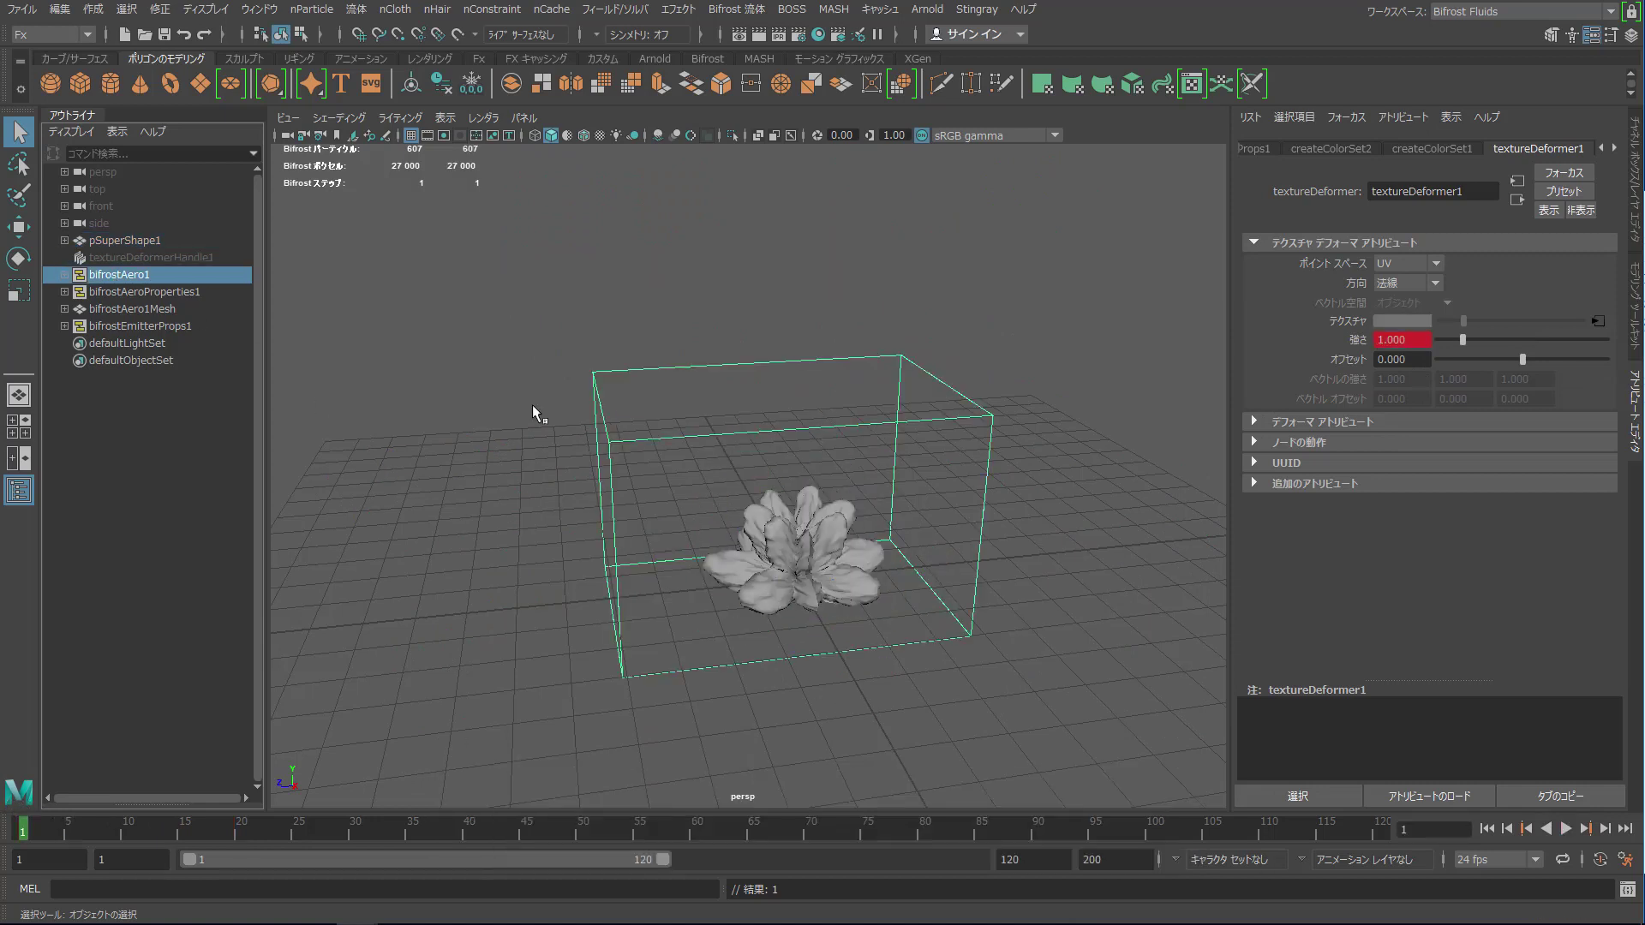
click(1566, 829)
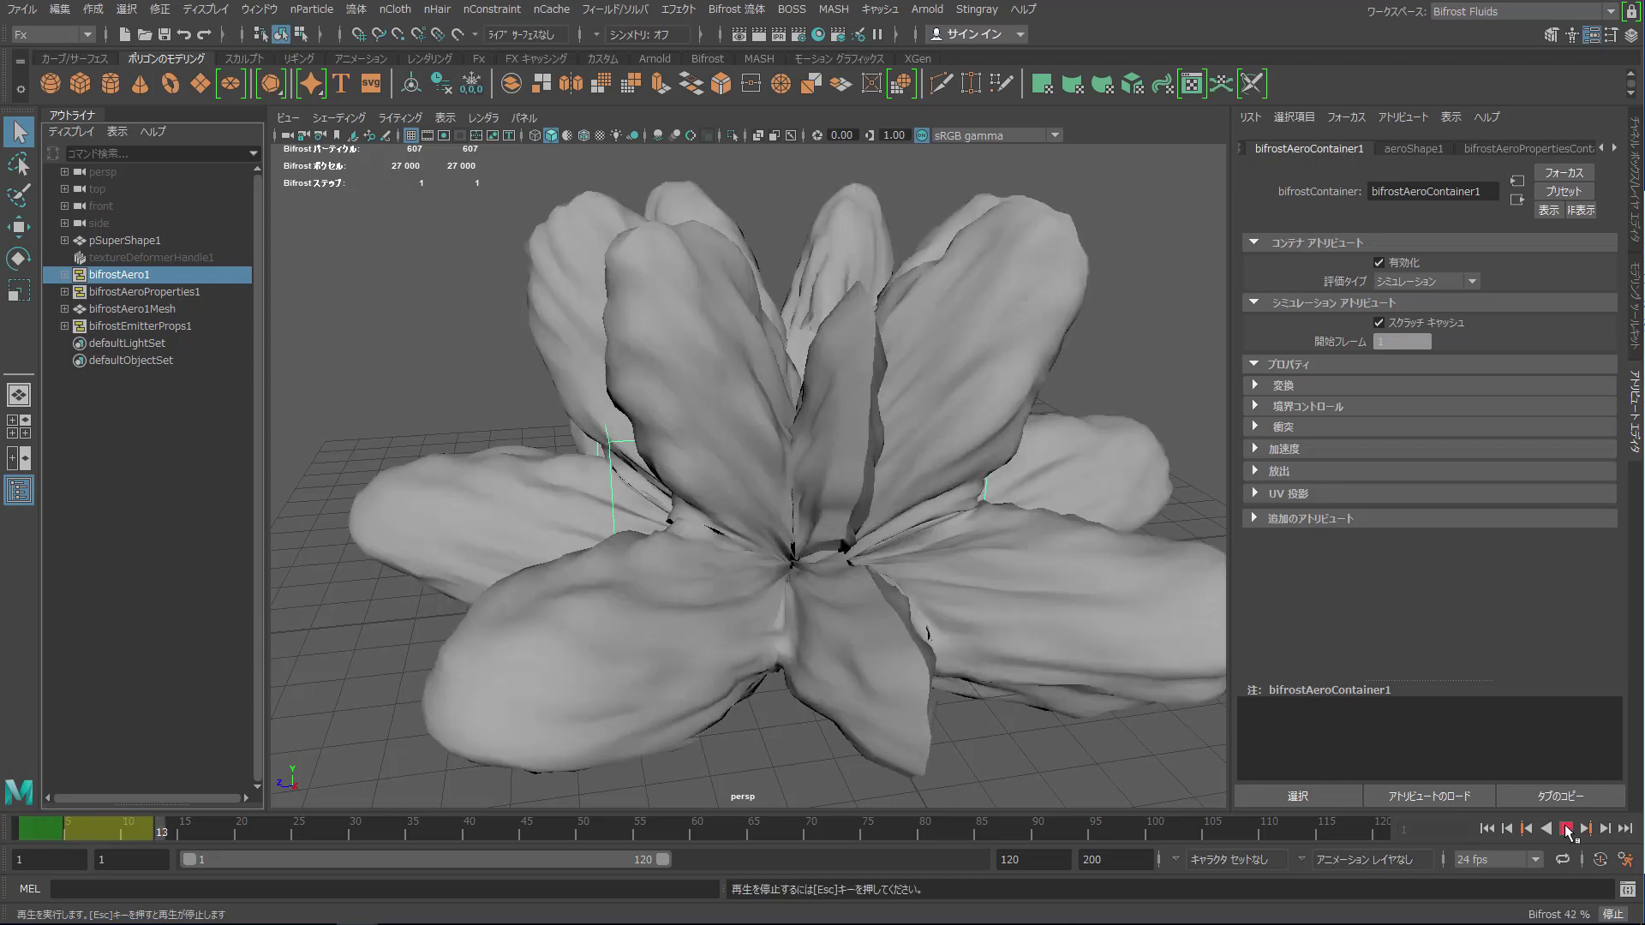
click(1567, 829)
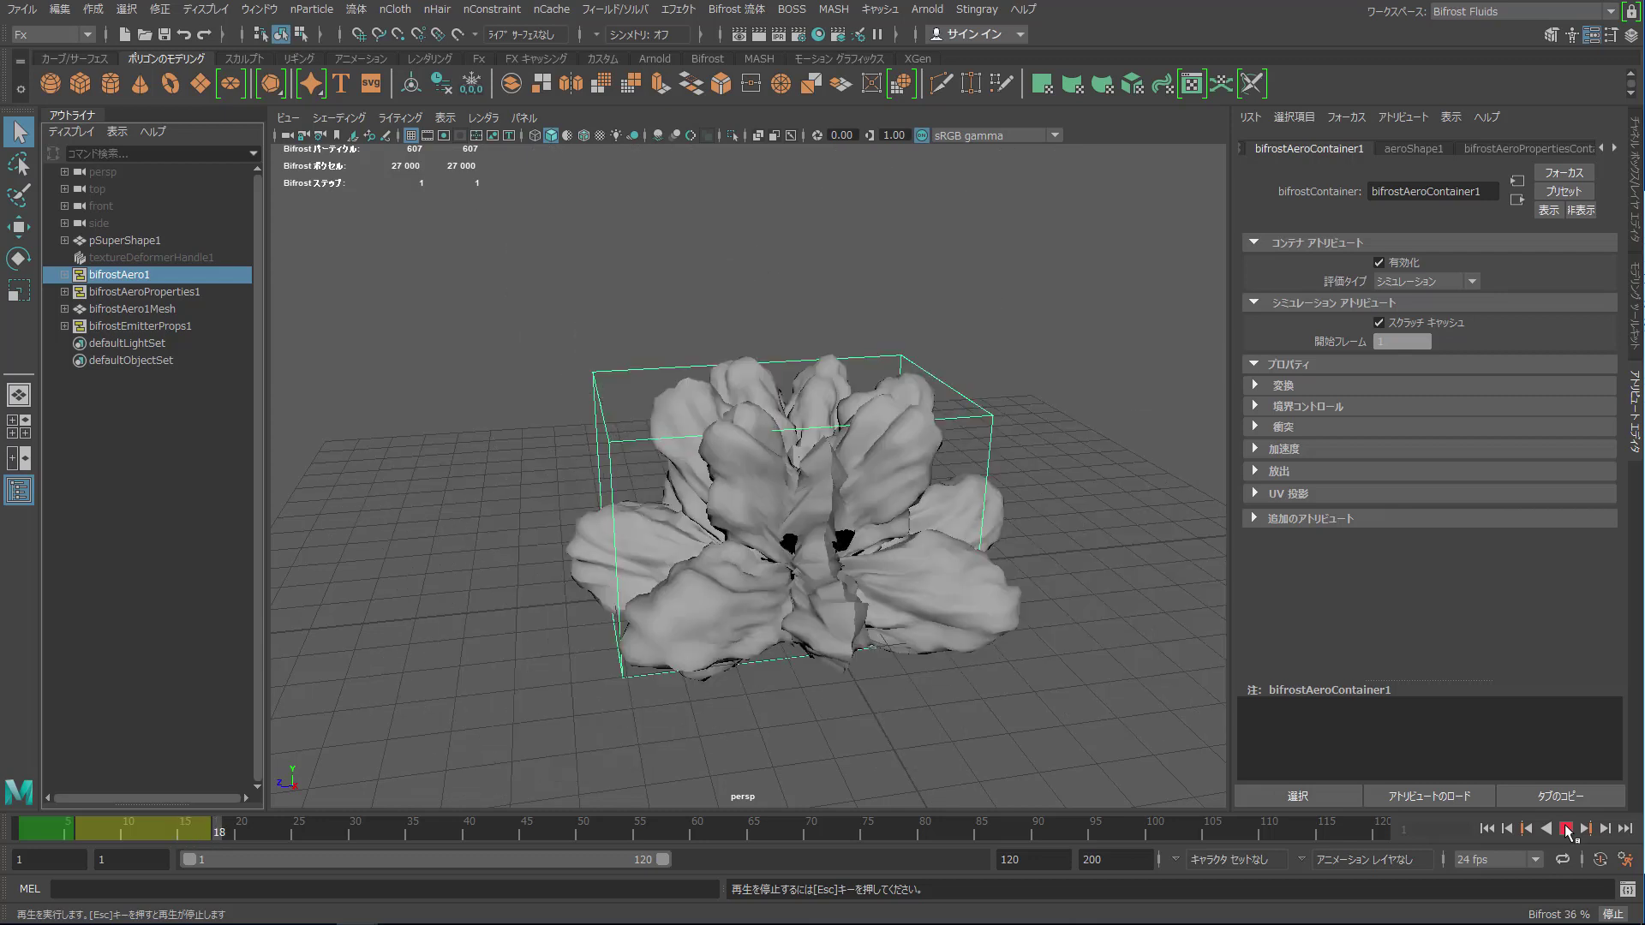
click(142, 243)
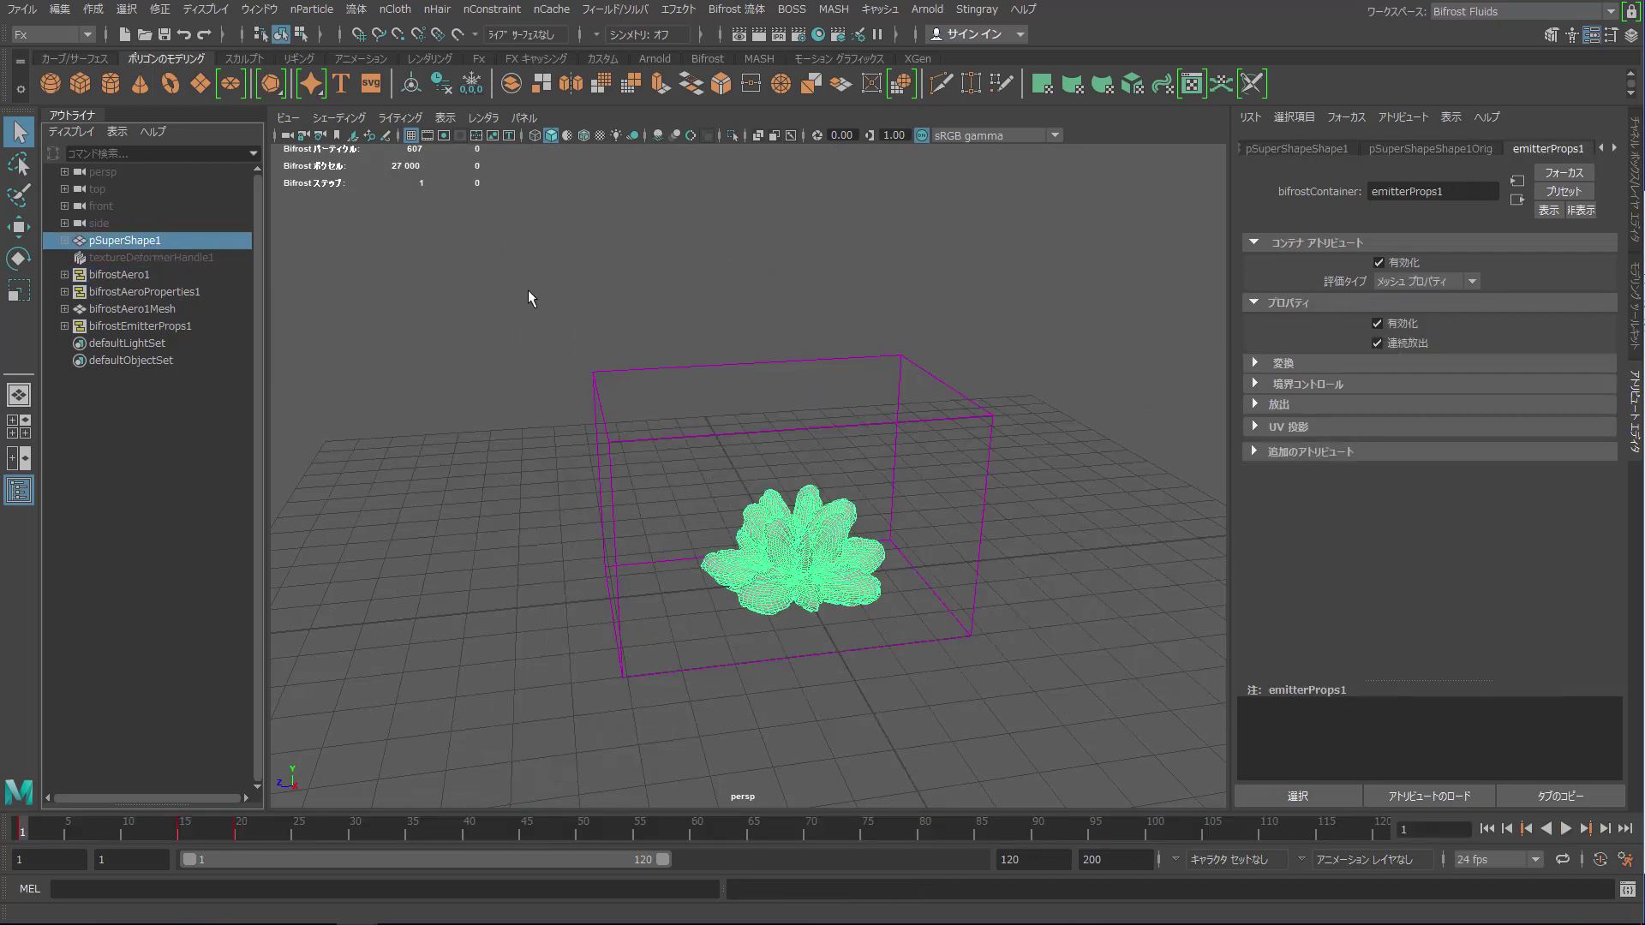
- Hide the flower emitter pSuperShape1 and play the smoke simulation on its own
key(ctrl+h)
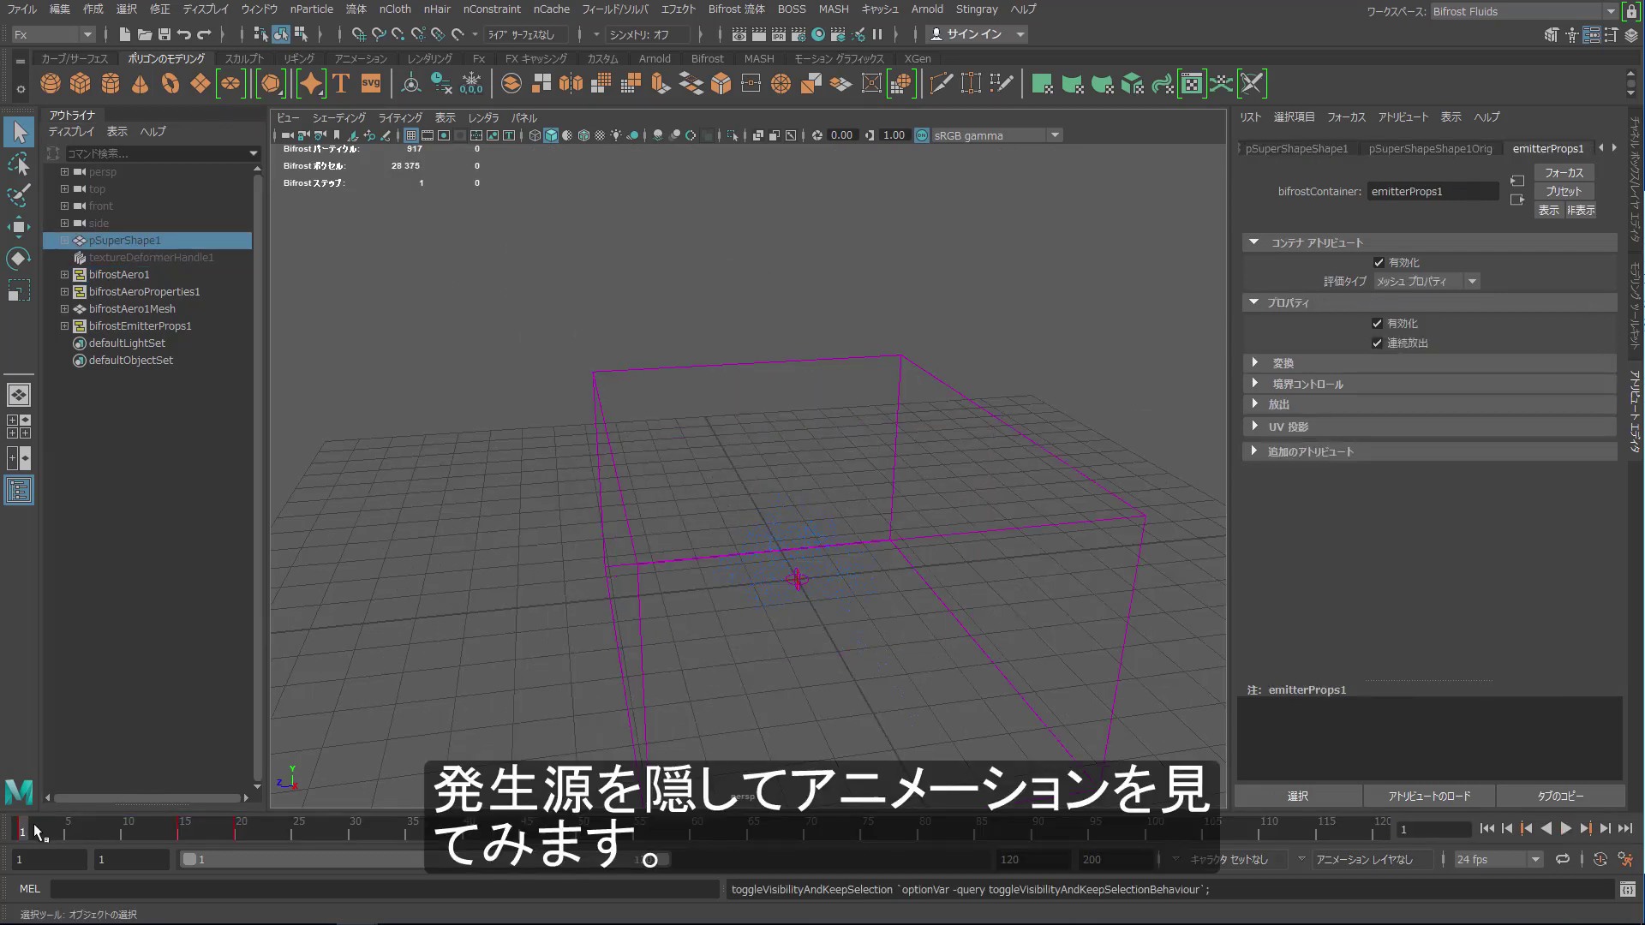
key(alt+v)
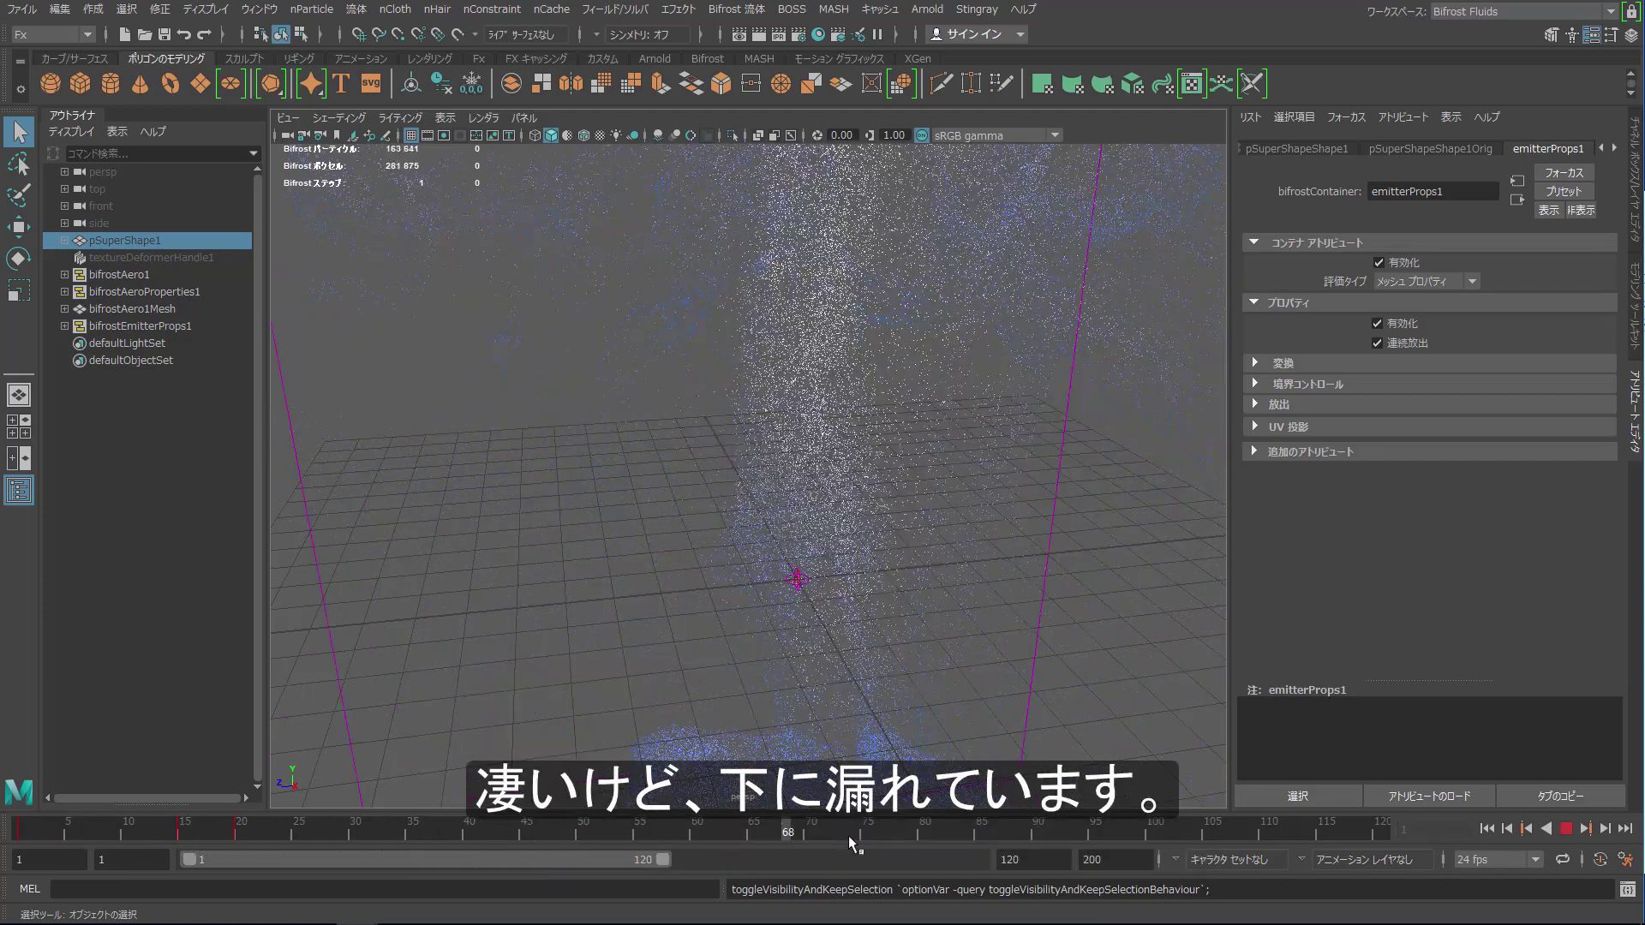
drag(477, 830, 3, 812)
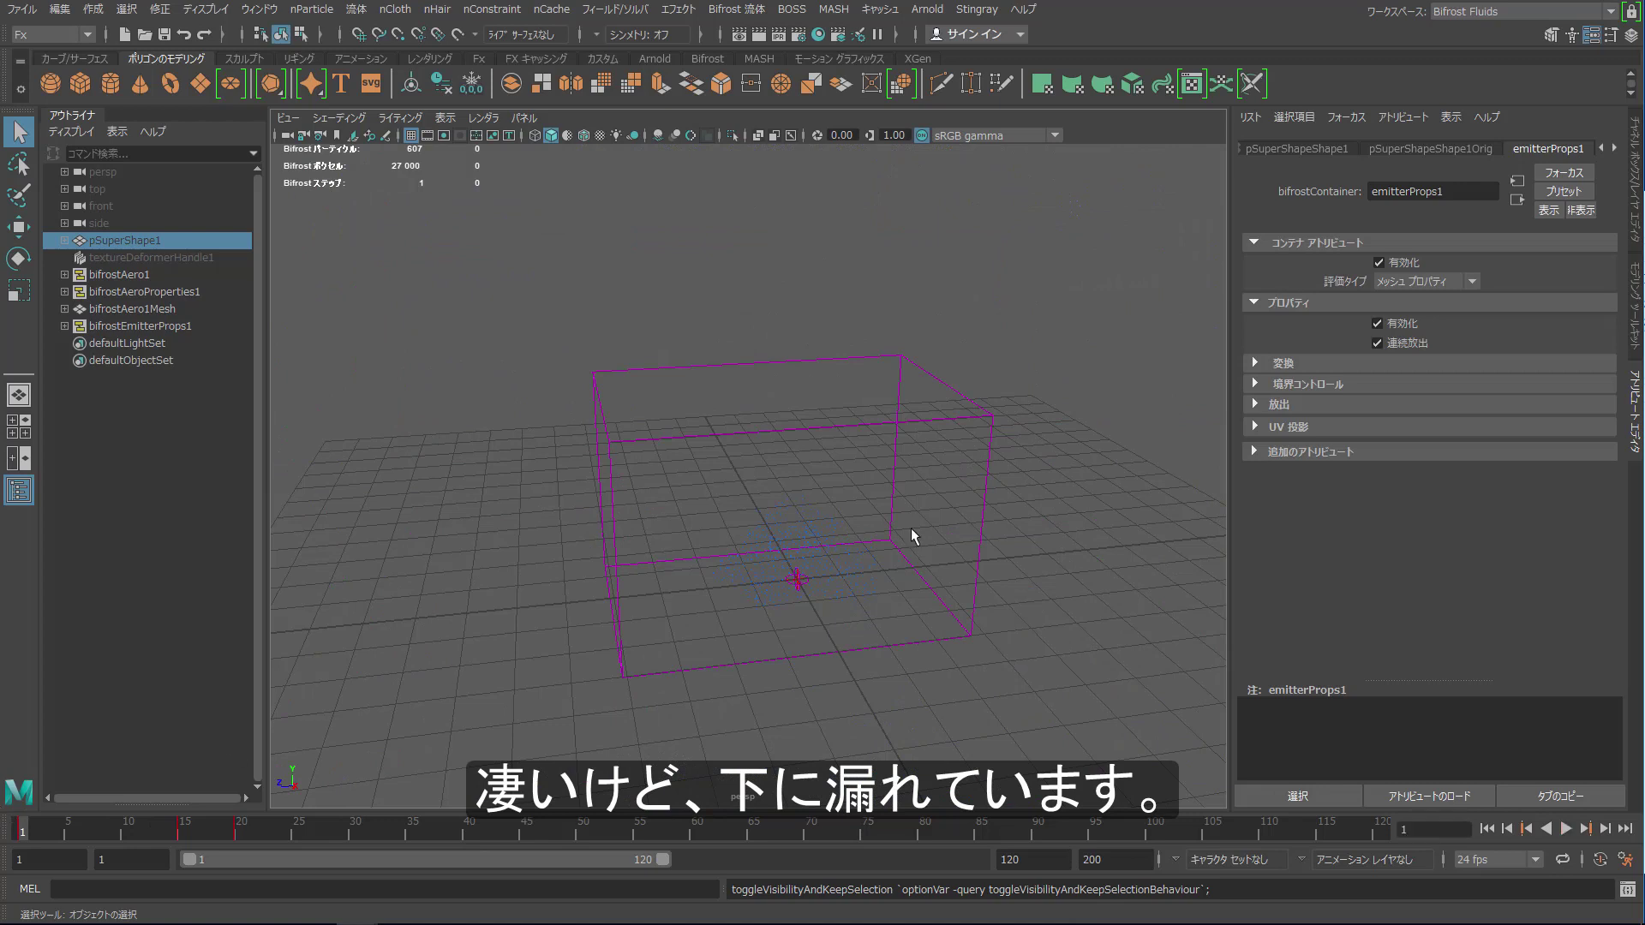
- Reset the simulation to frame 1 and add a polygon cube, pCube1, for the ground
scroll(910, 540, down, 5)
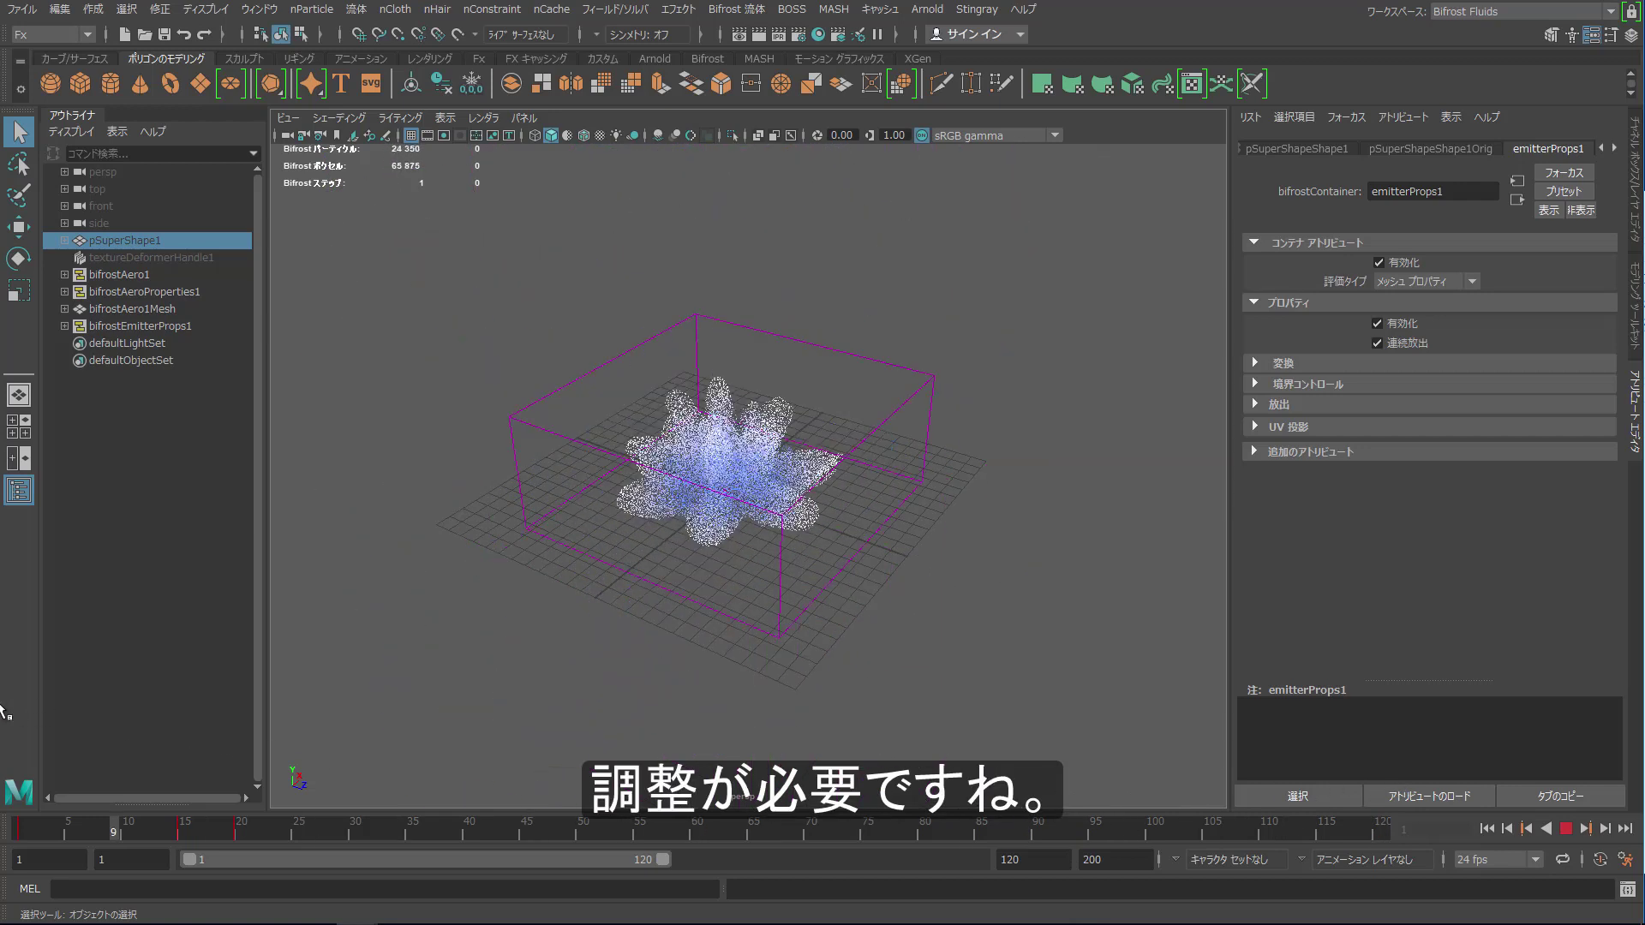
key(alt+shift+v)
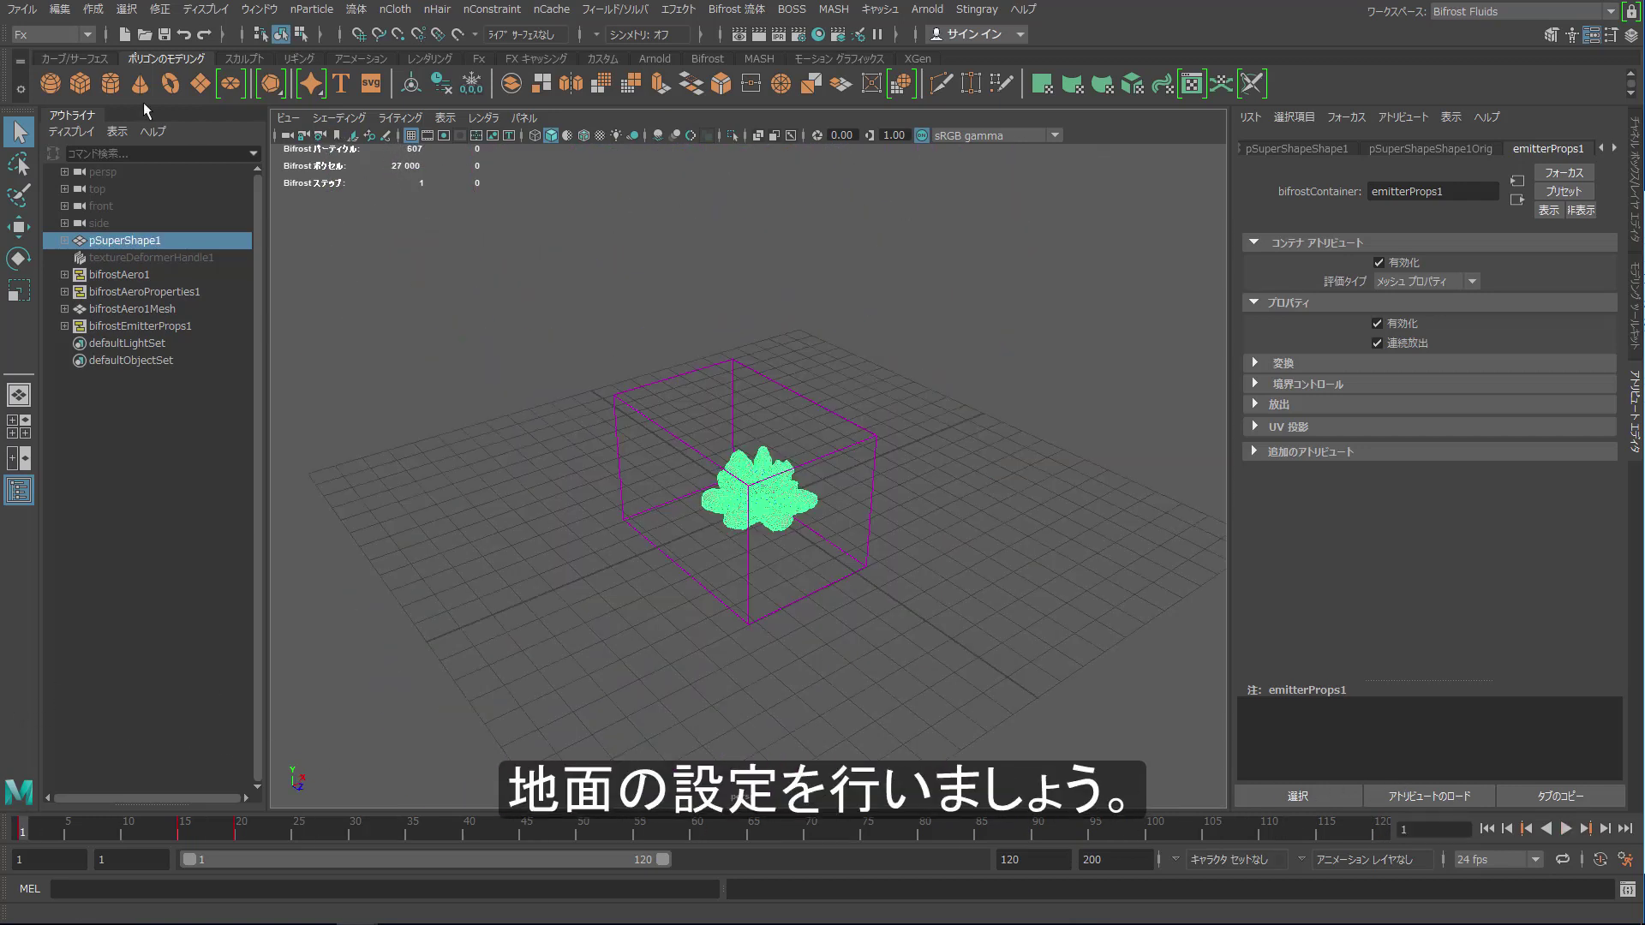
click(81, 83)
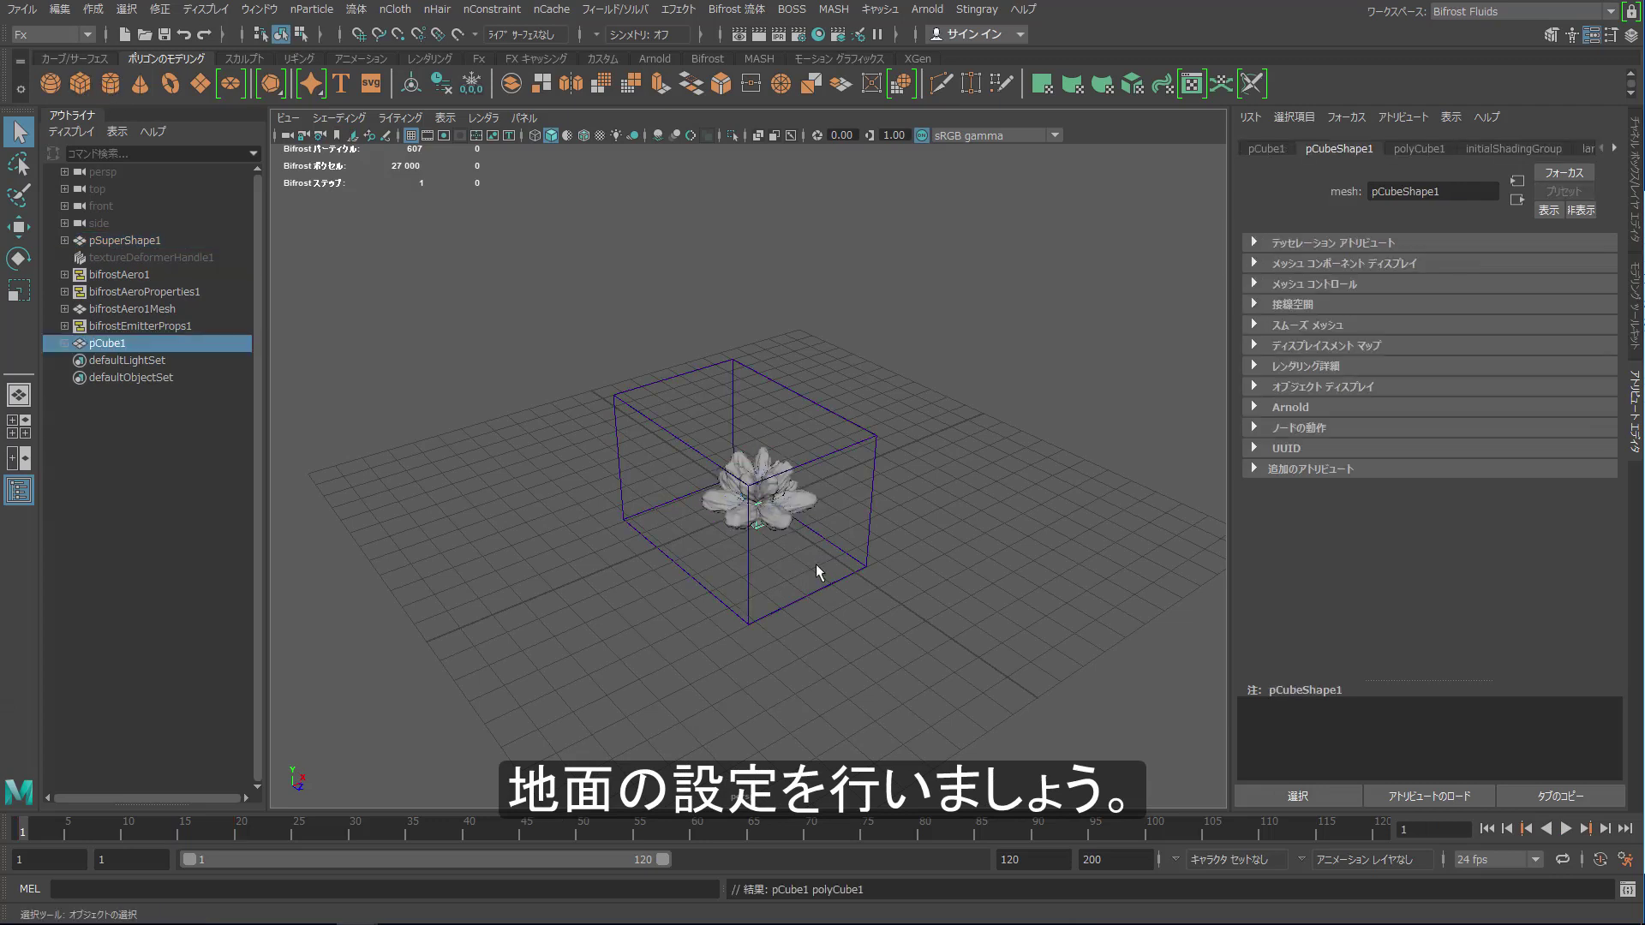
- Scale the cube into a wide, thin slab and lower it just below the flower
key(r)
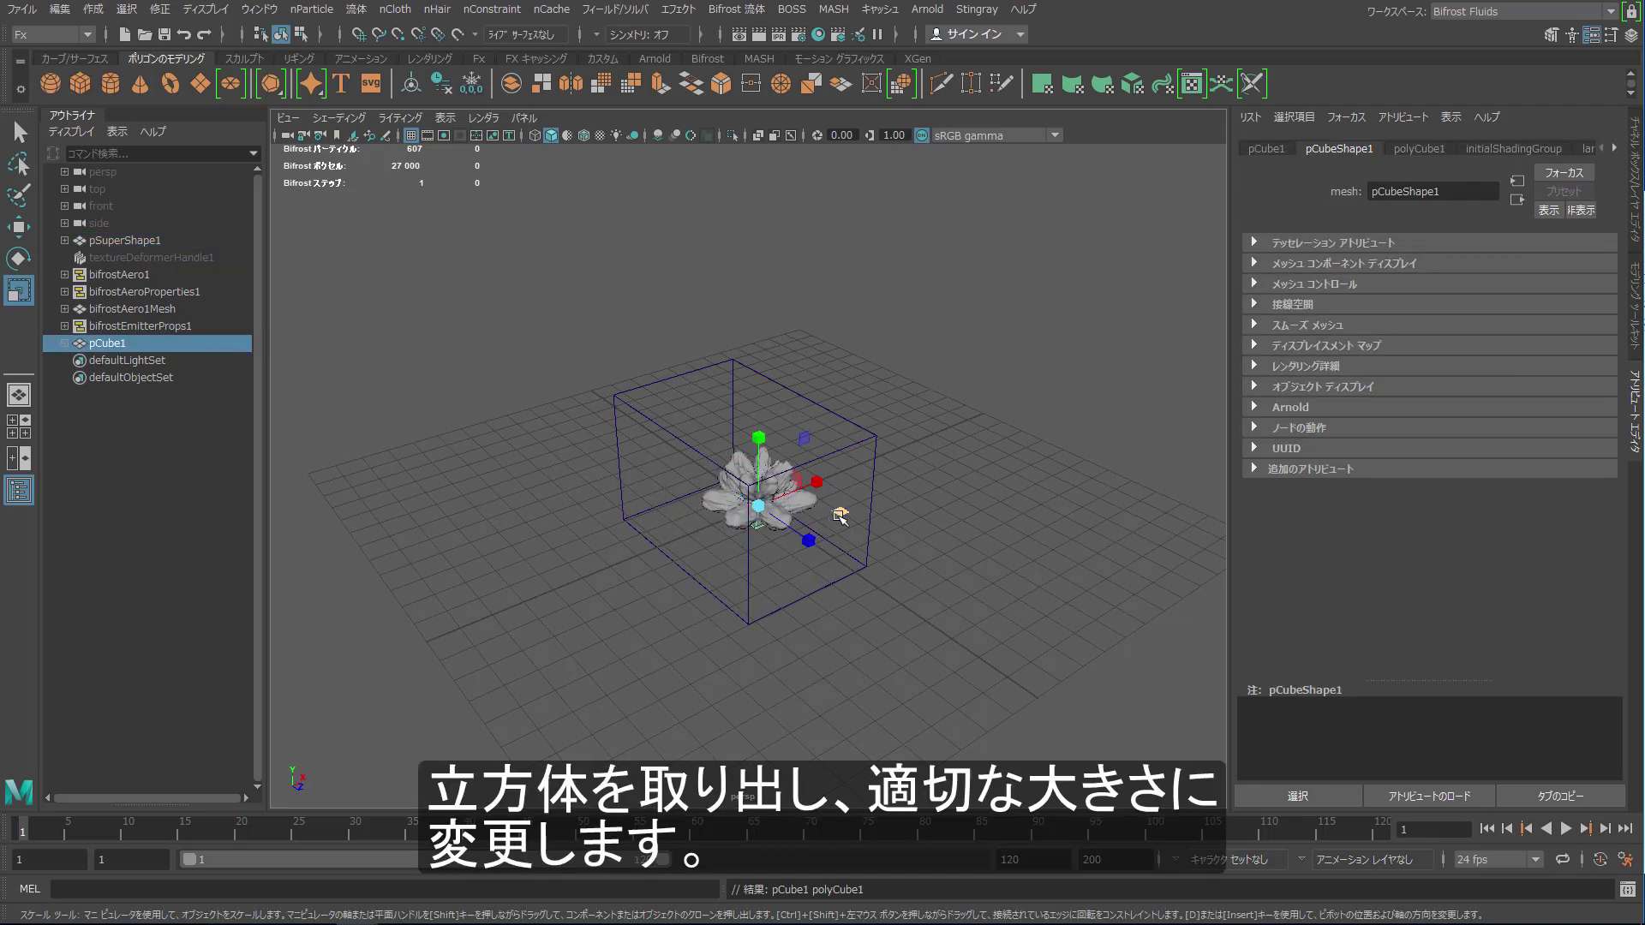
drag(840, 515, 980, 588)
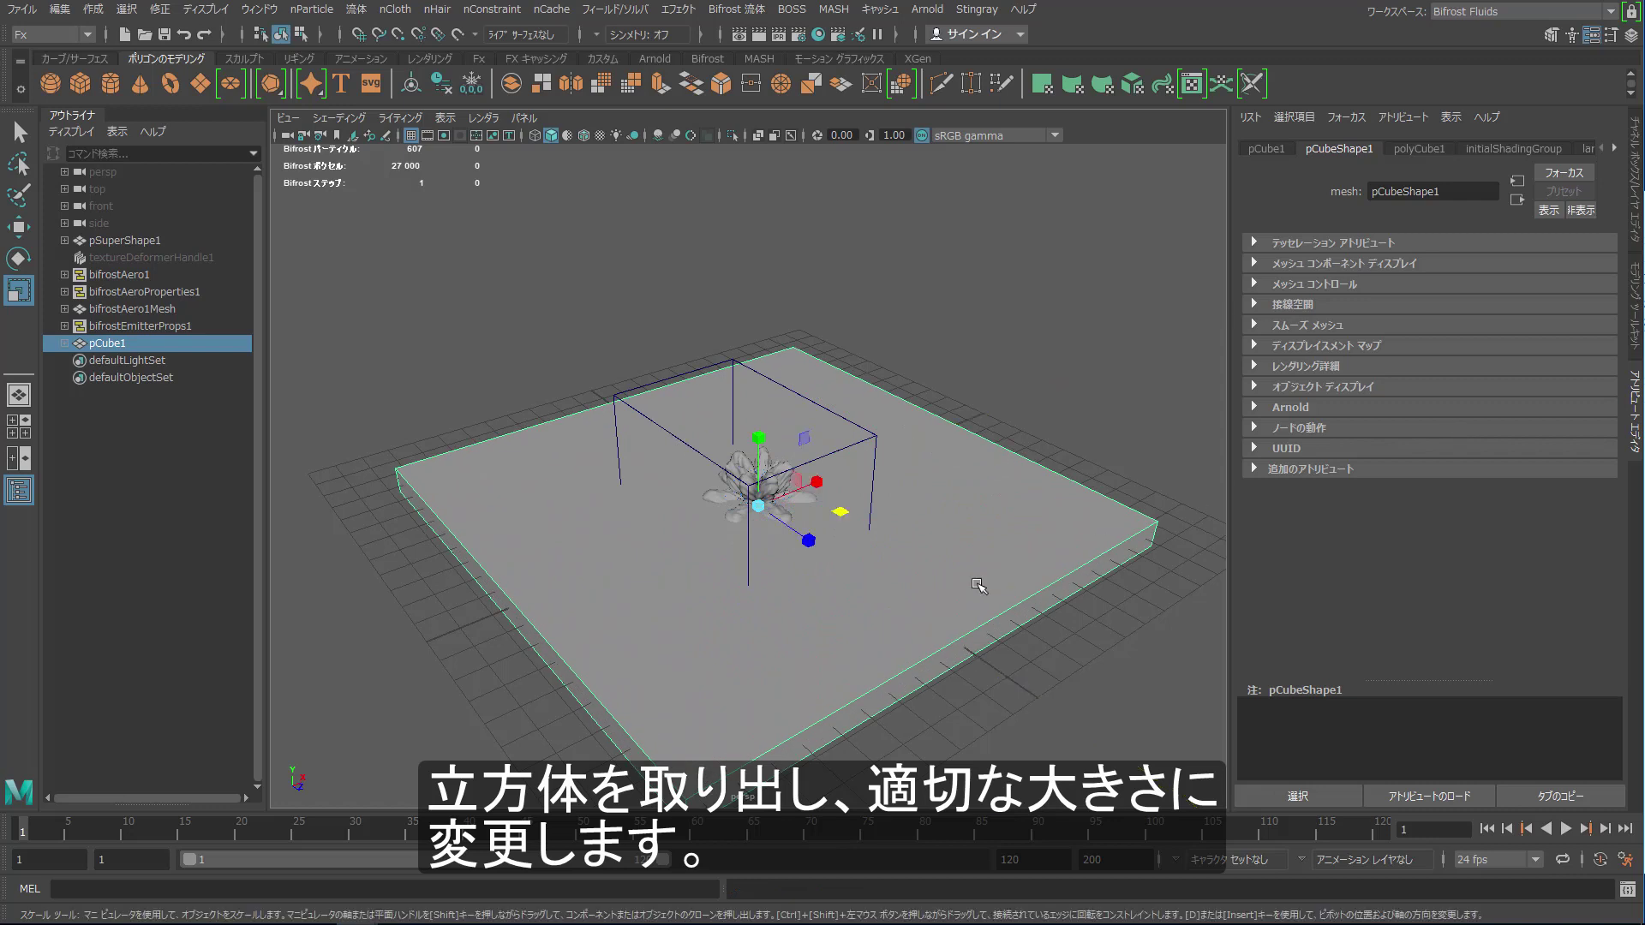
drag(846, 512, 919, 537)
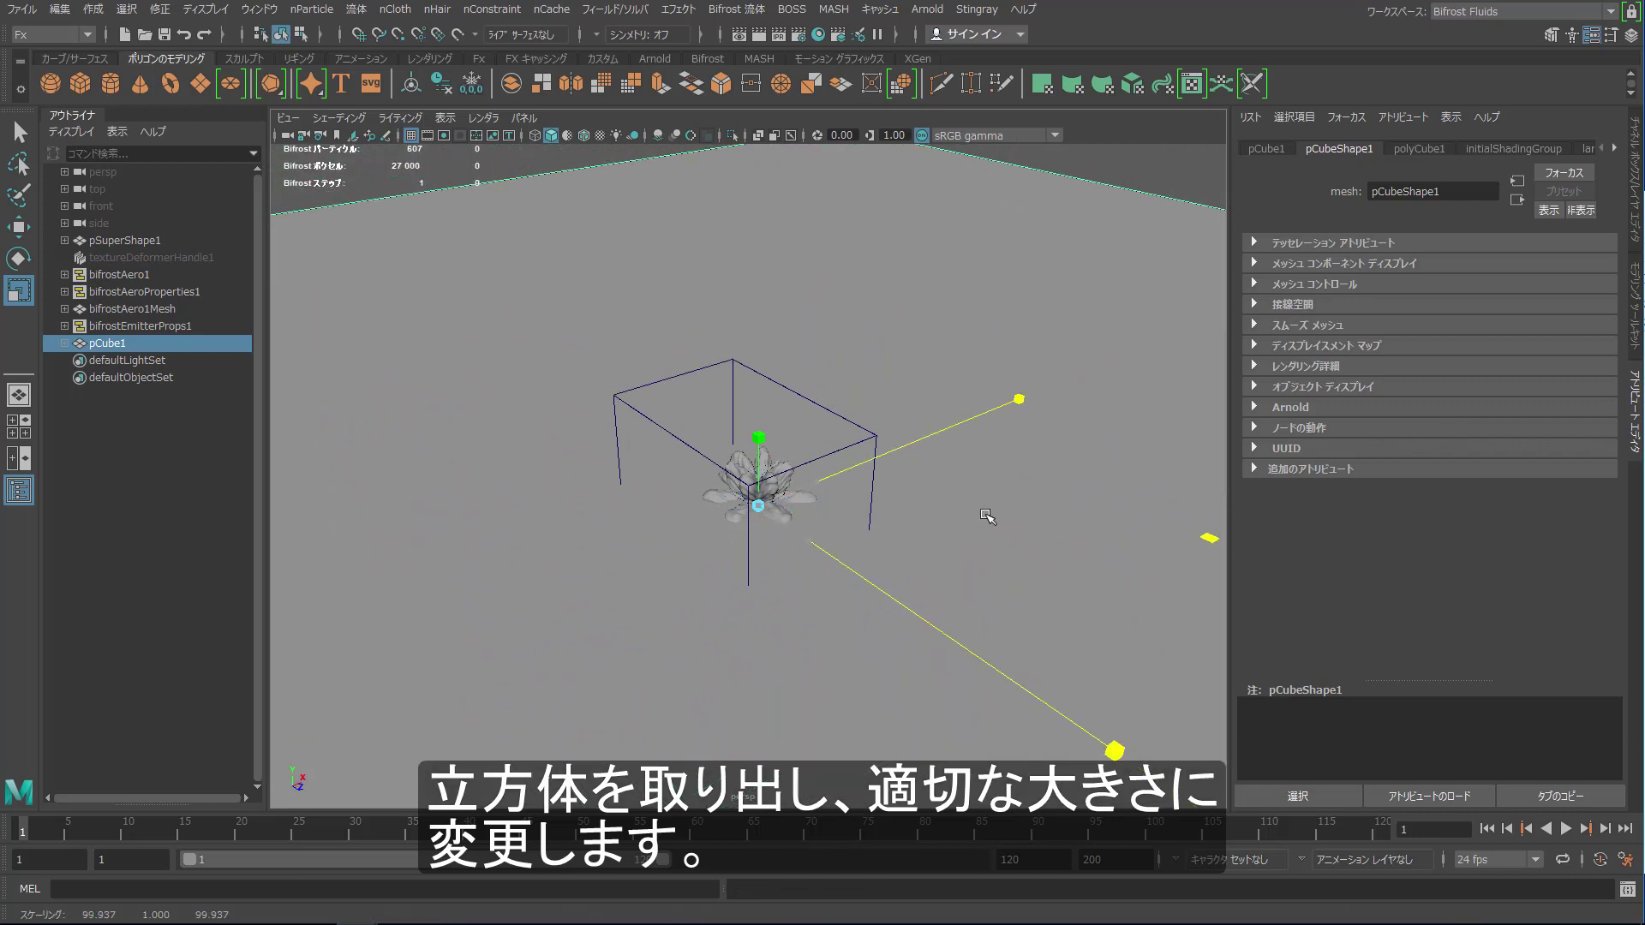
key(w)
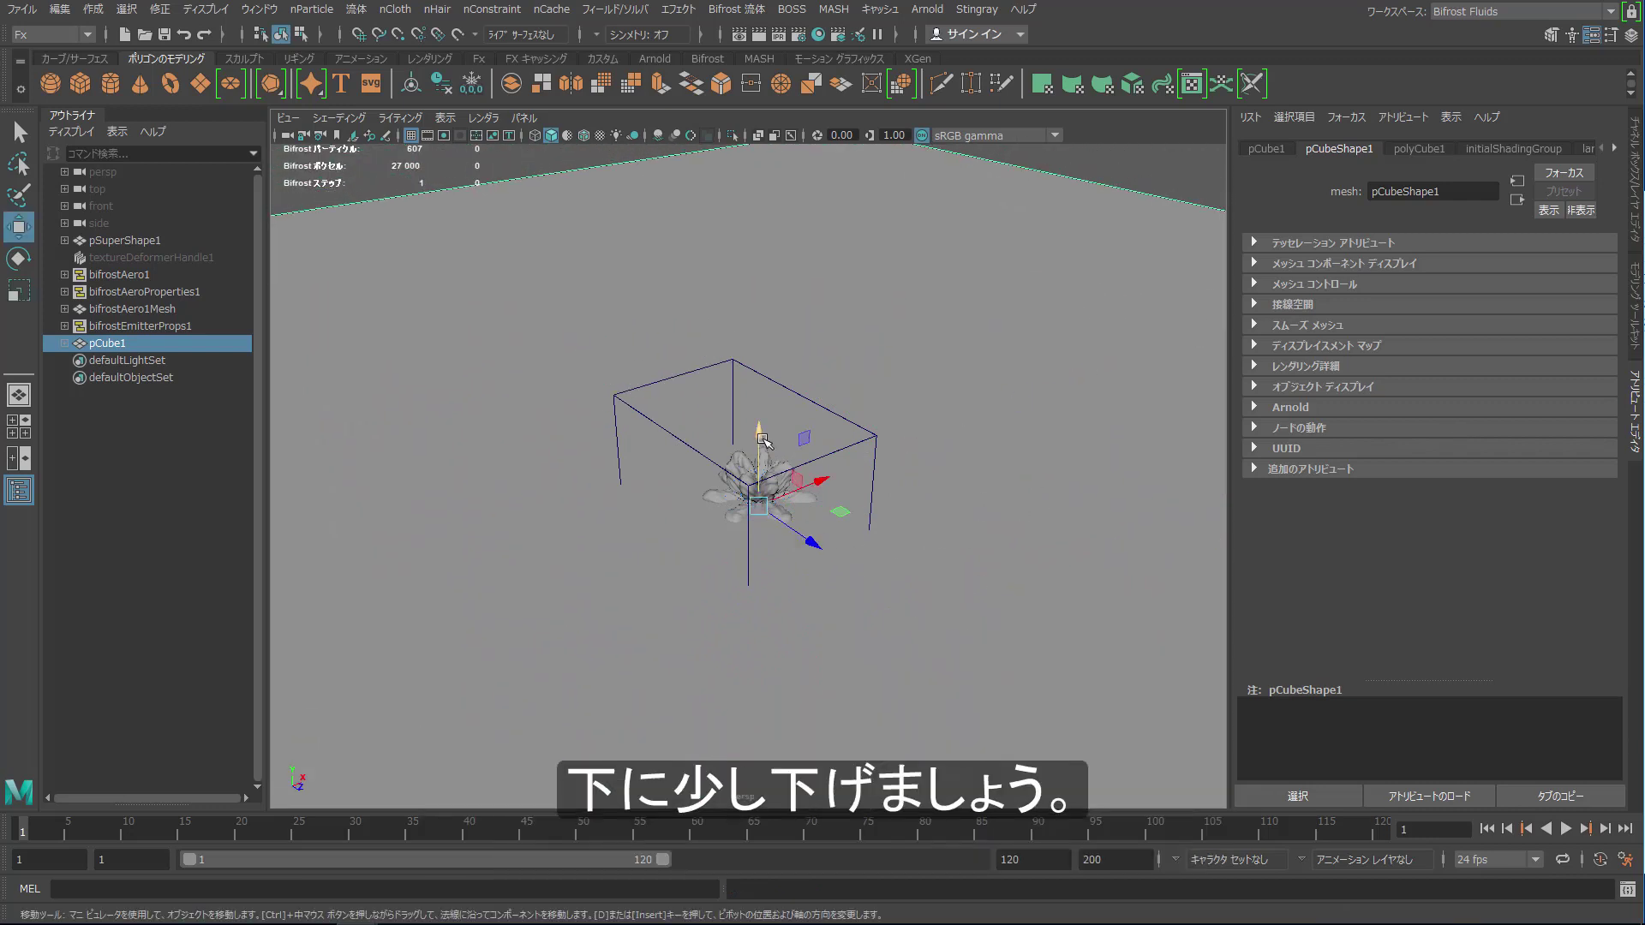
drag(761, 446, 765, 478)
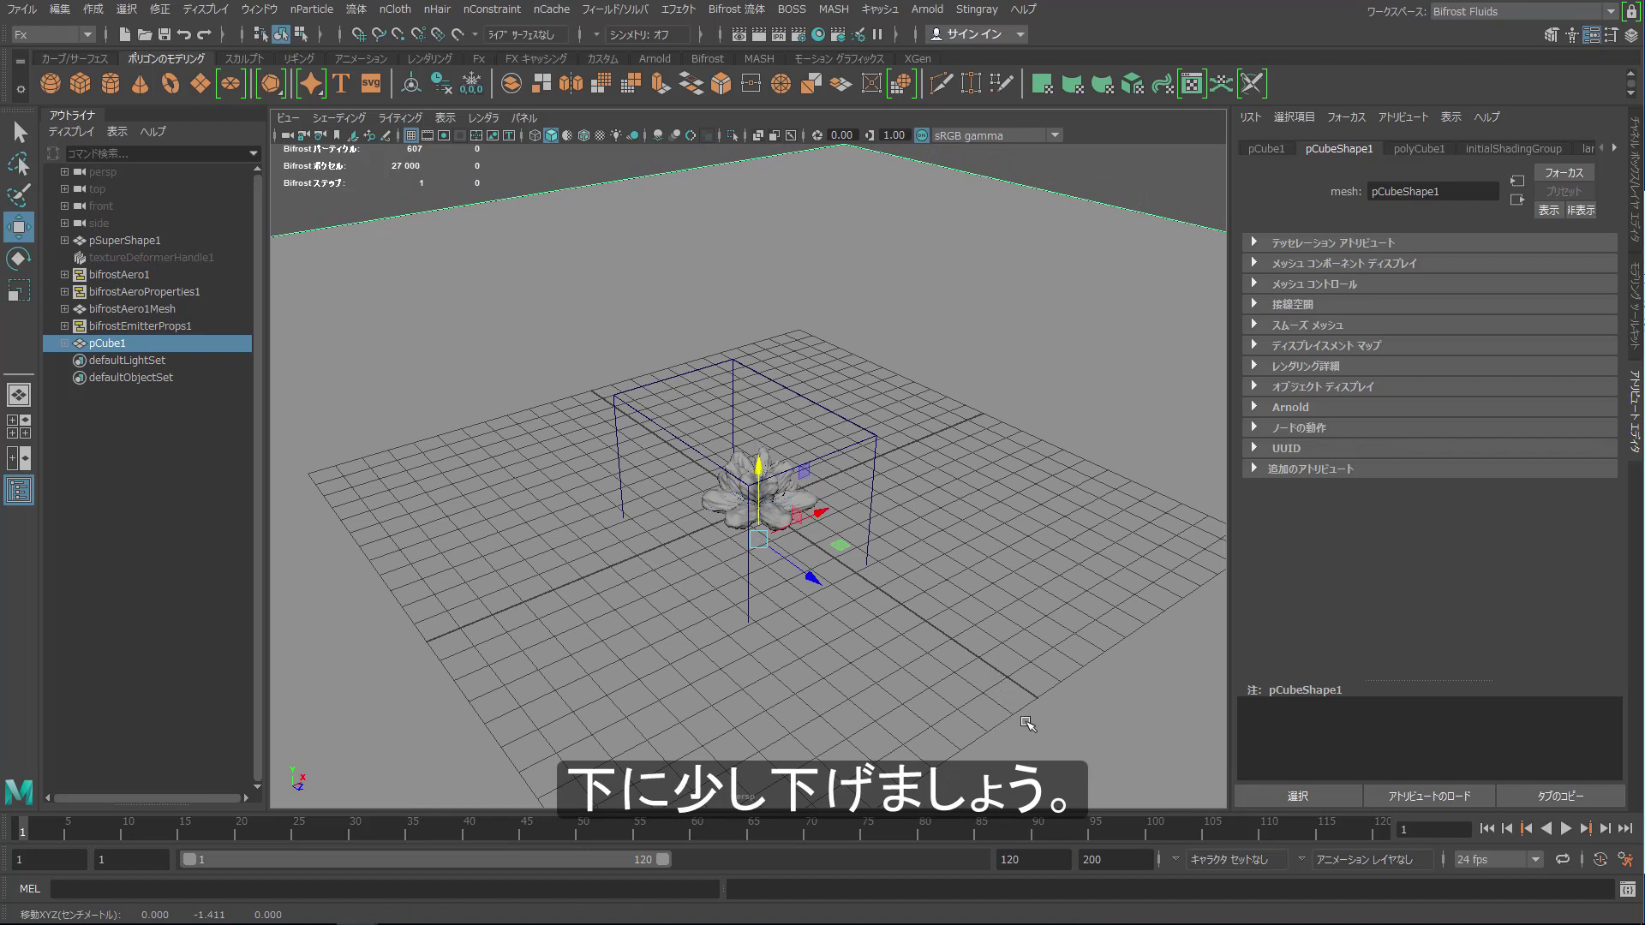
mouse_move(1027, 724)
alt+mouse_down()
mouse_move(969, 653)
mouse_move(1028, 672)
mouse_move(892, 632)
mouse_move(837, 594)
mouse_move(885, 595)
mouse_move(848, 594)
alt+mouse_up()
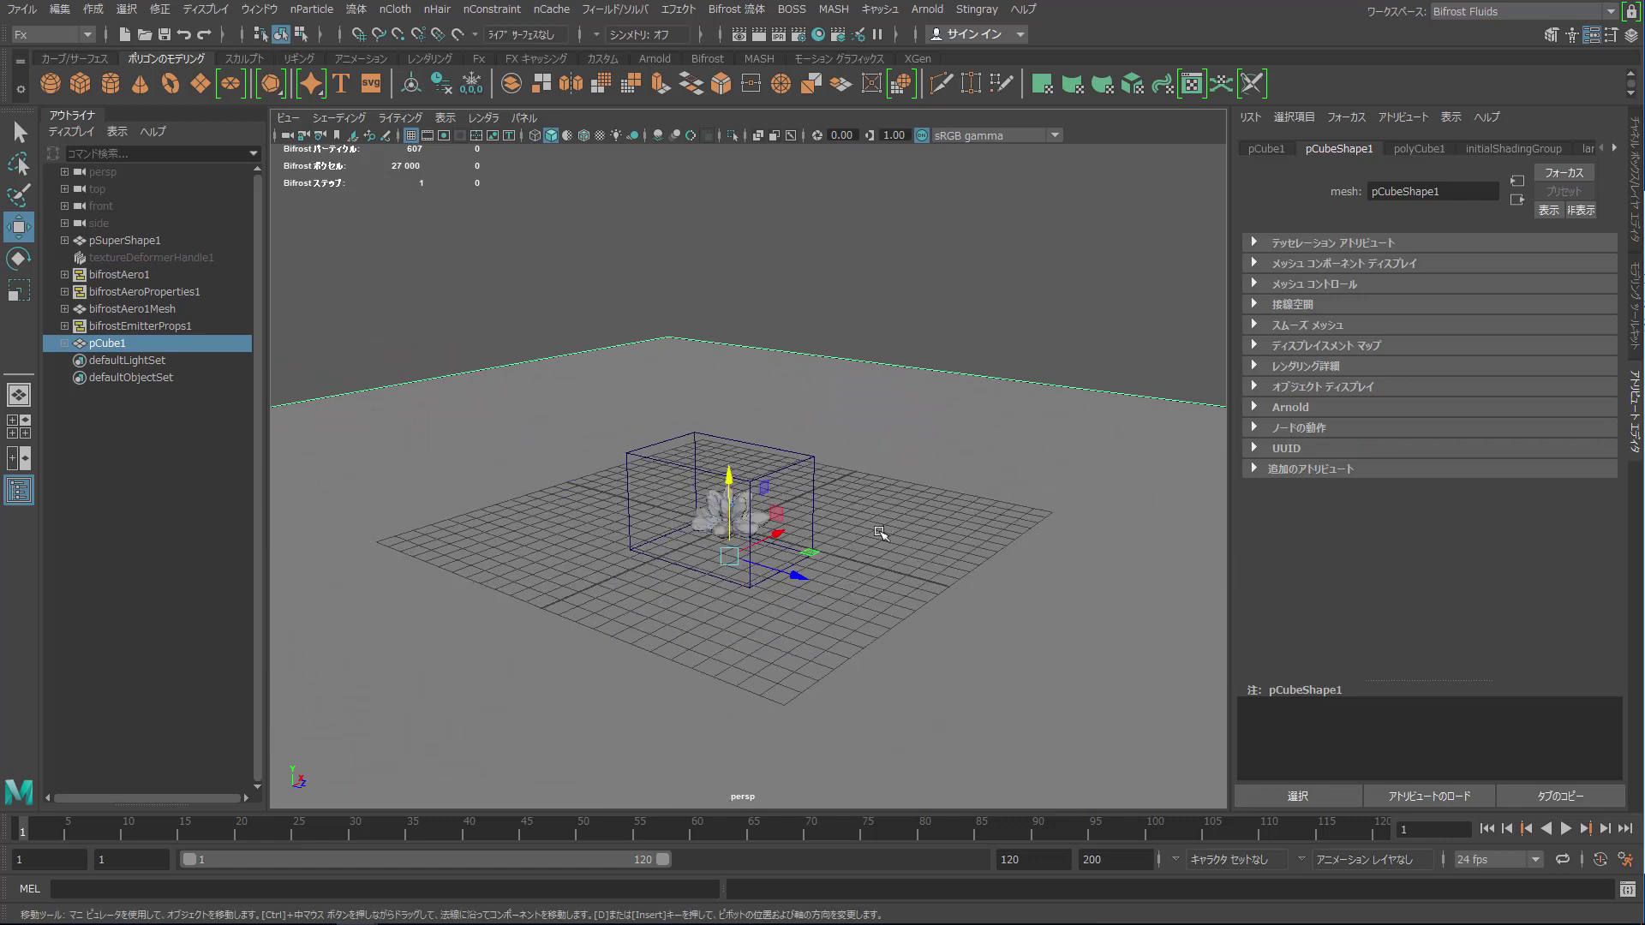
- Make pCube1 a Bifrost collider for bifrostAero1
ctrl+click(116, 276)
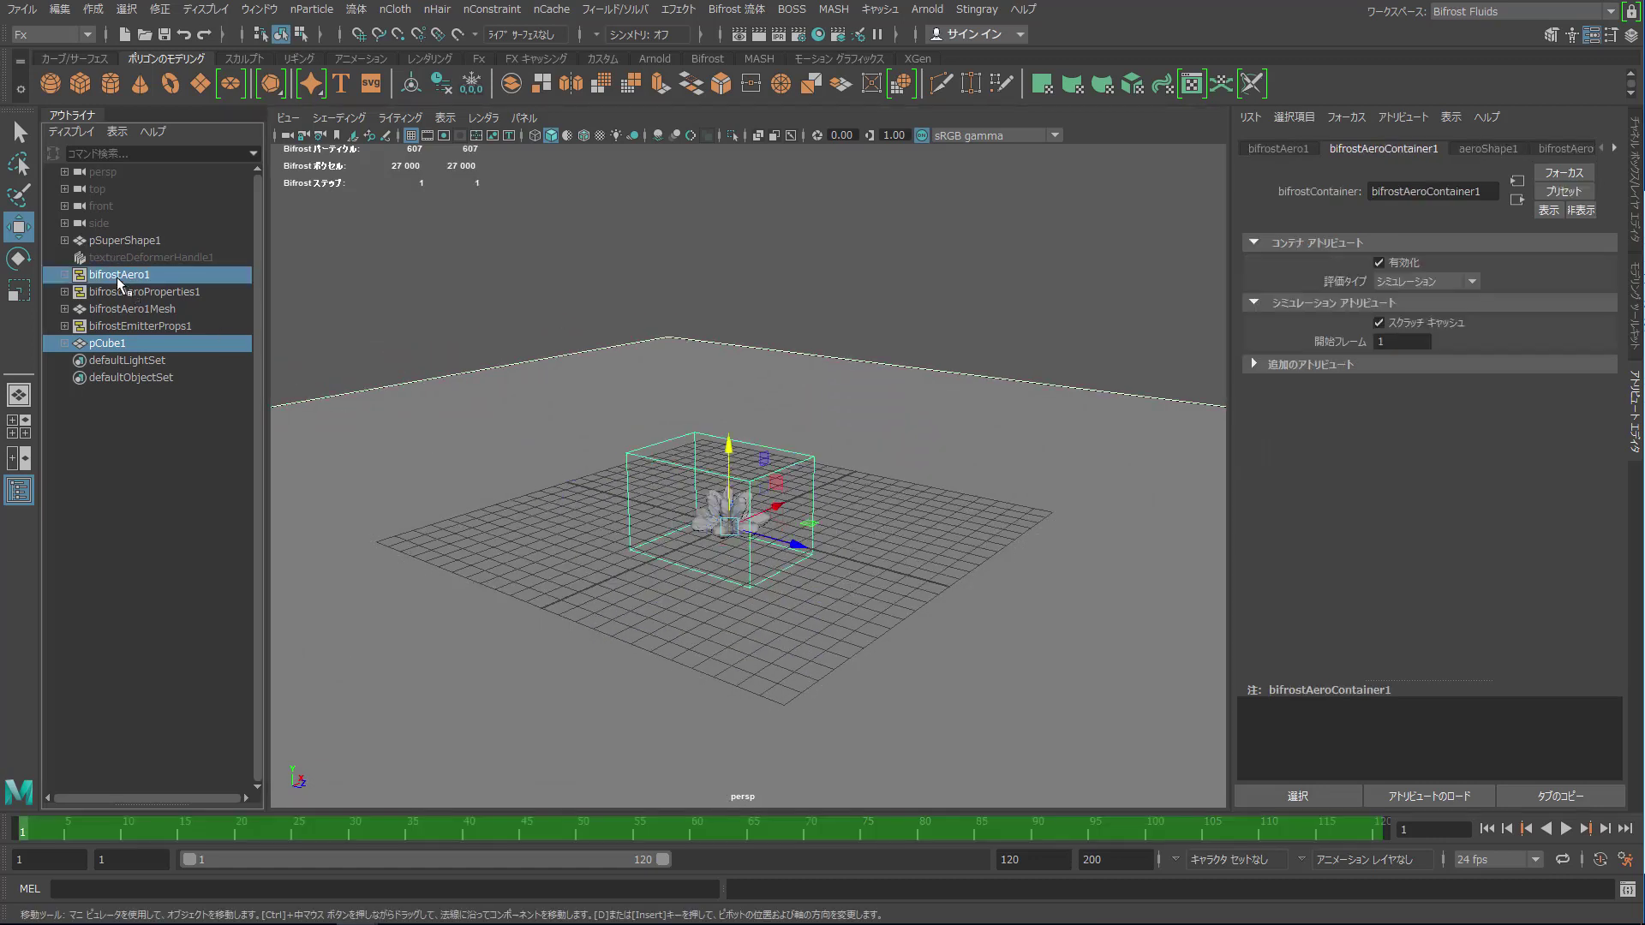
click(720, 10)
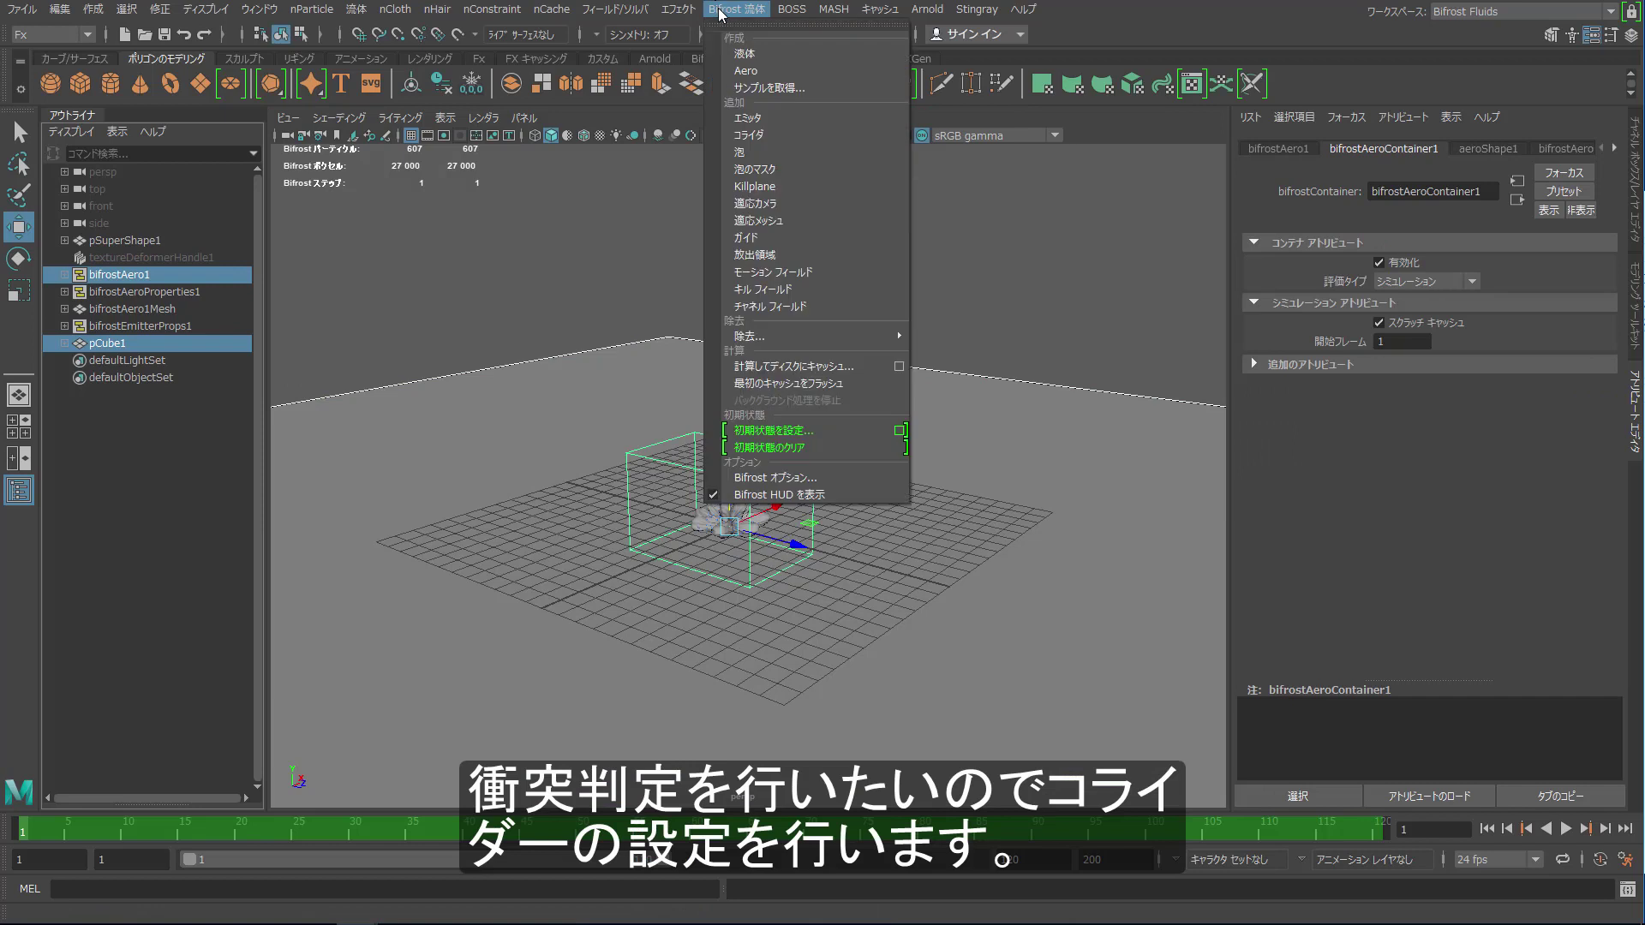
click(773, 132)
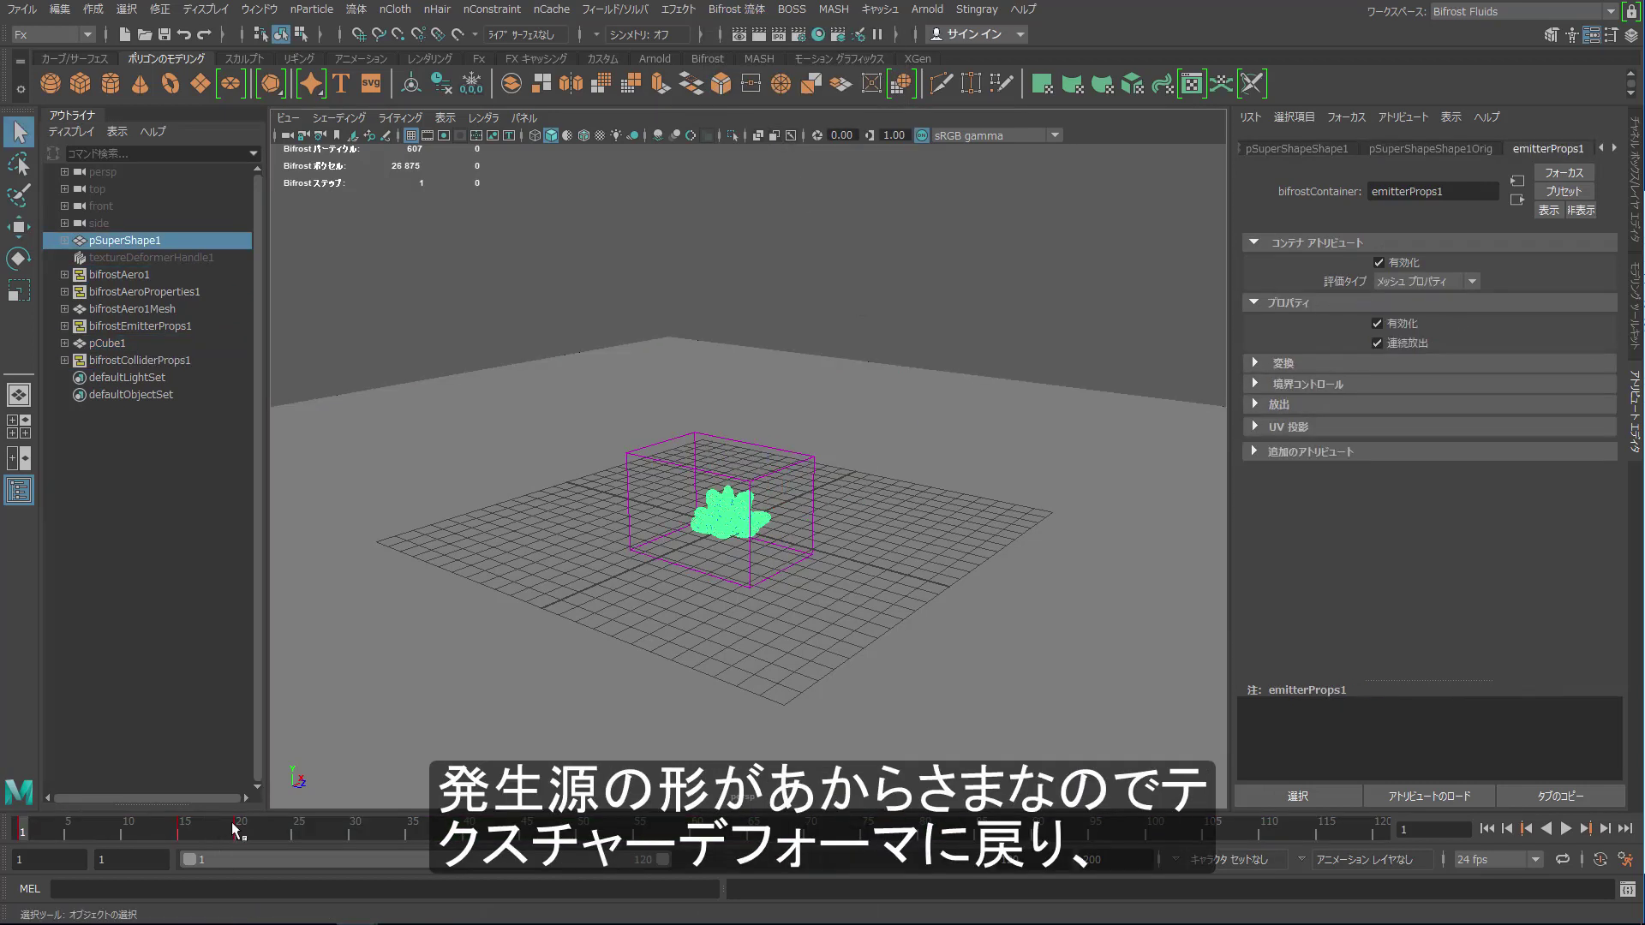
- Set the noise1 texture's amplitude to 0.552 and frequency to 18.831, scrubbing to preview the flower
click(236, 829)
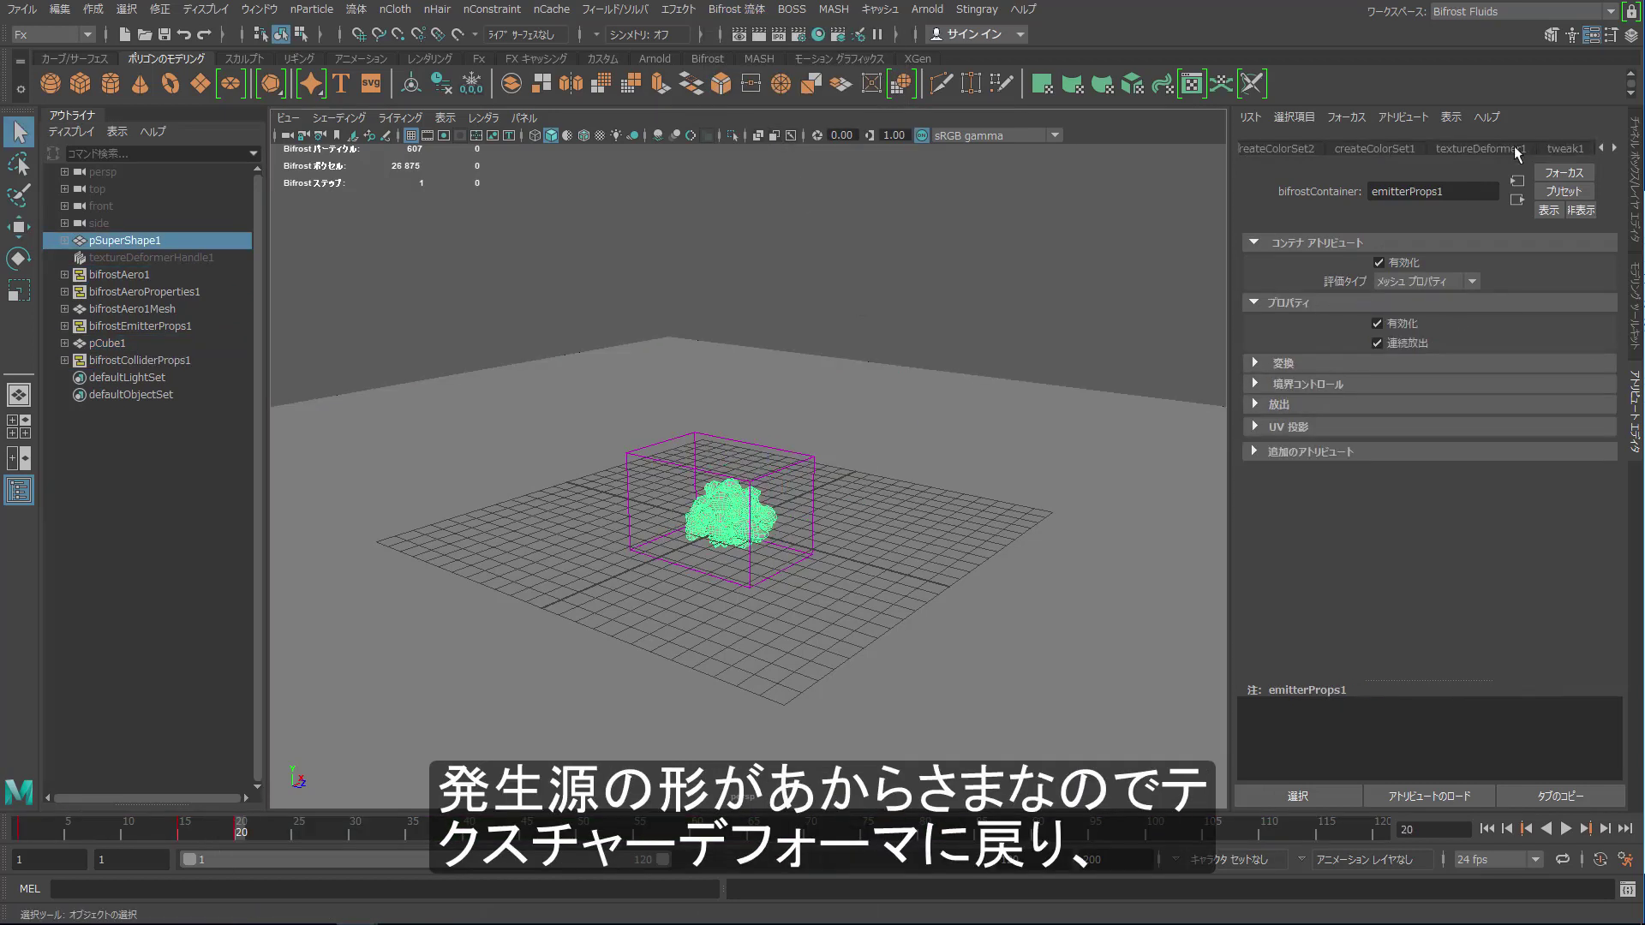
click(1467, 149)
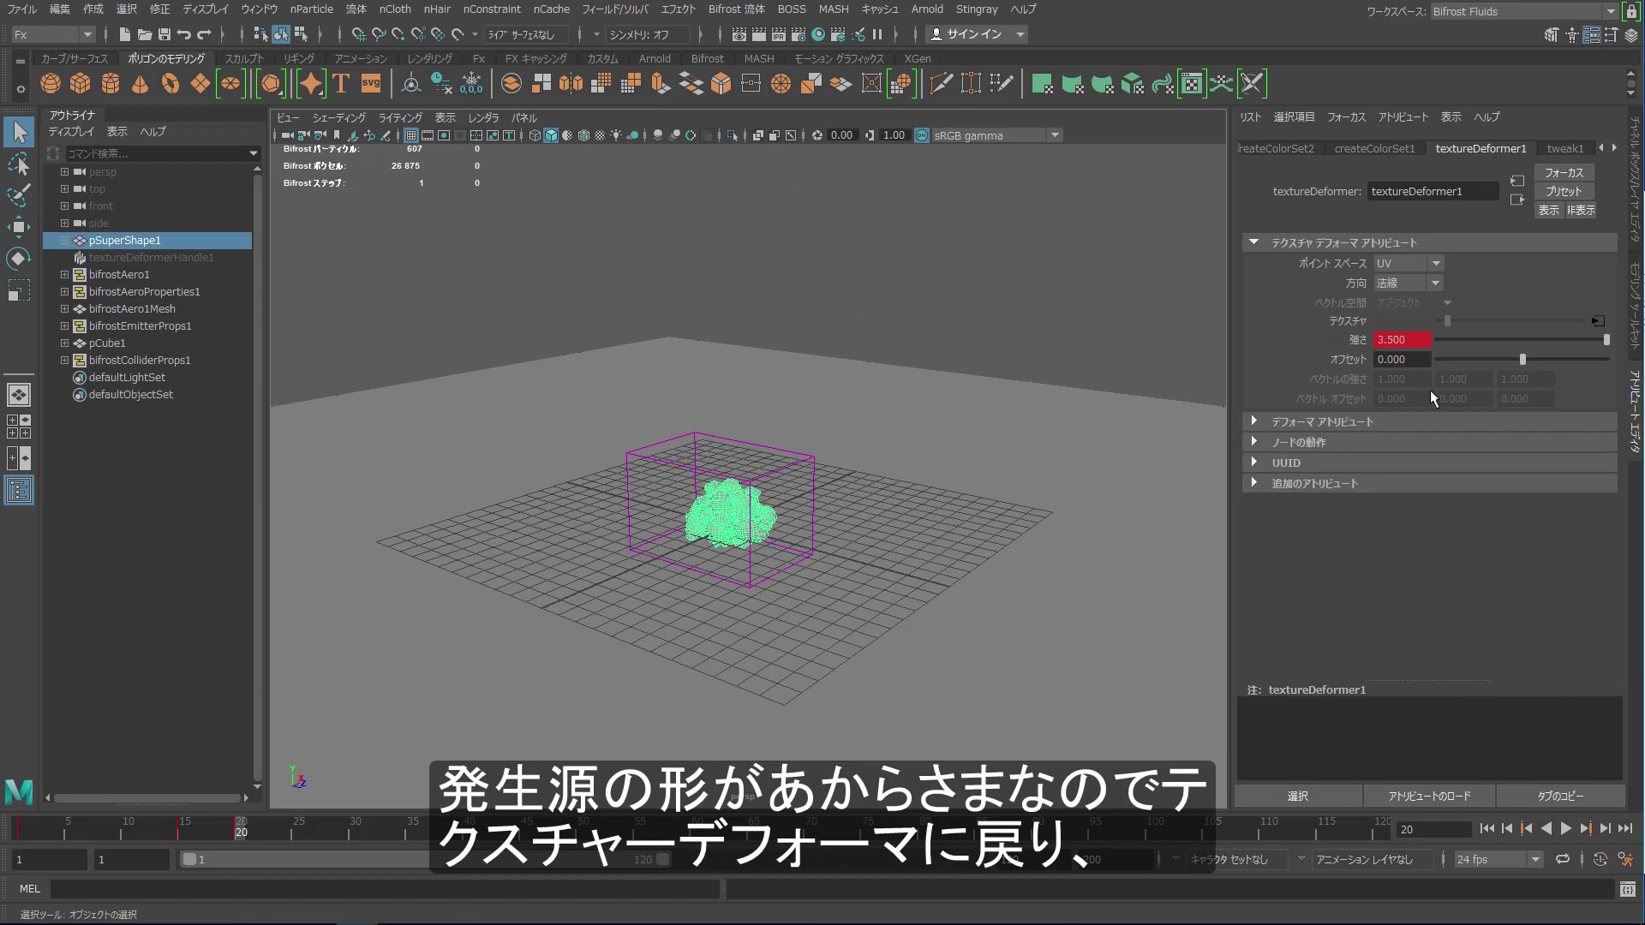
click(1595, 320)
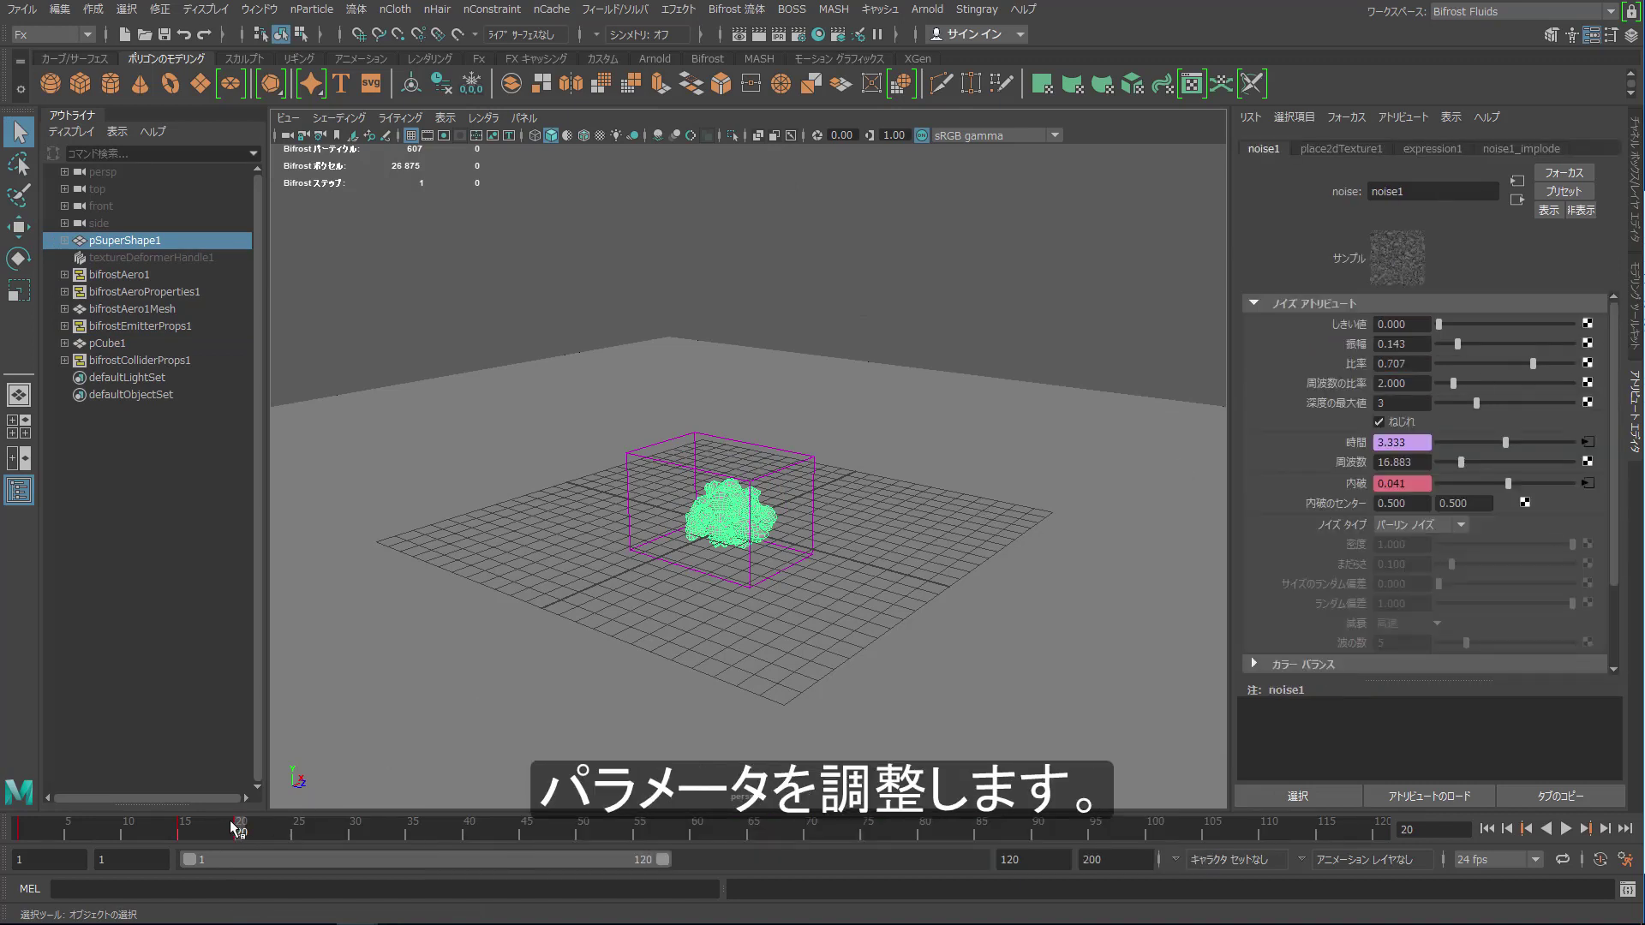
drag(236, 828, 138, 825)
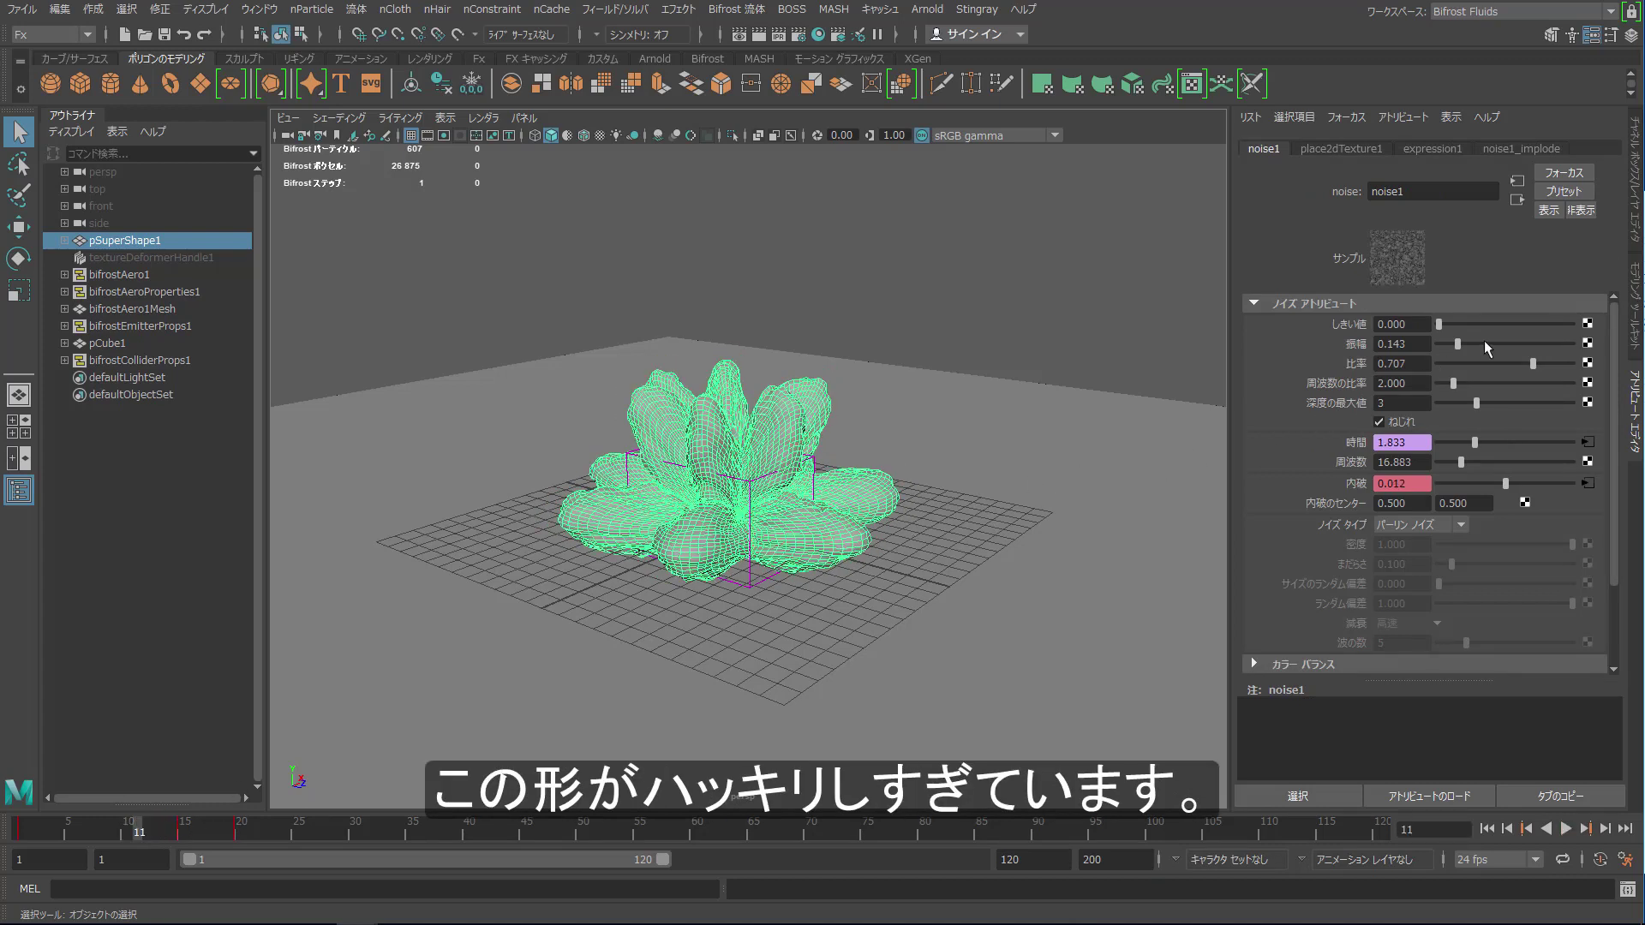
drag(1456, 344, 1514, 352)
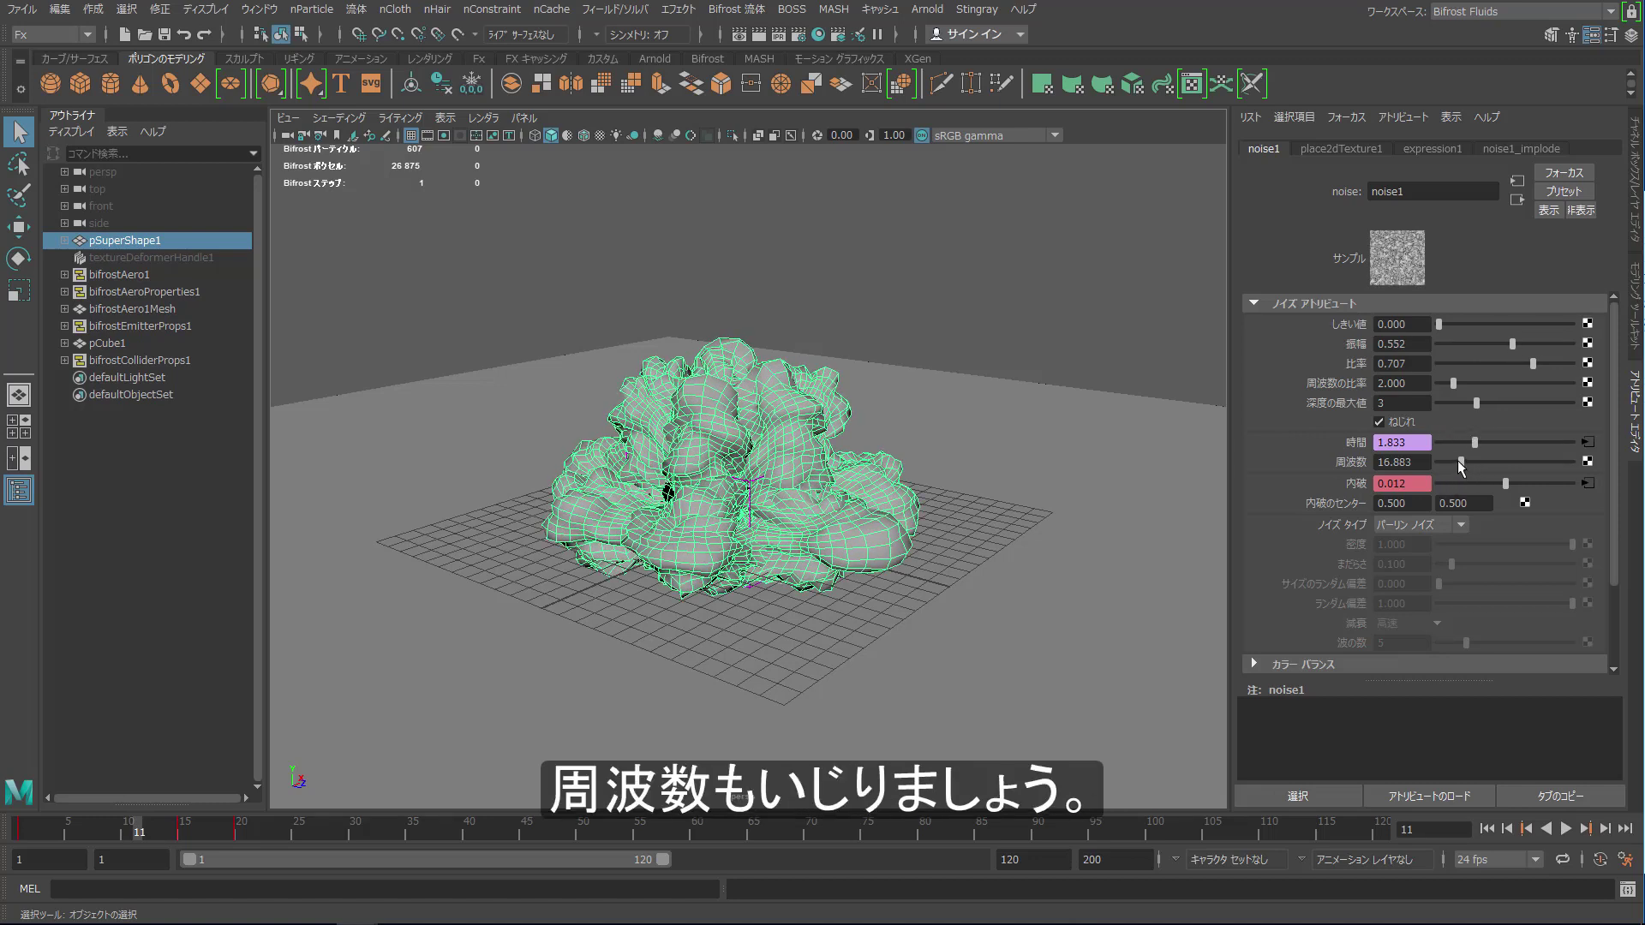
drag(1461, 467, 1466, 466)
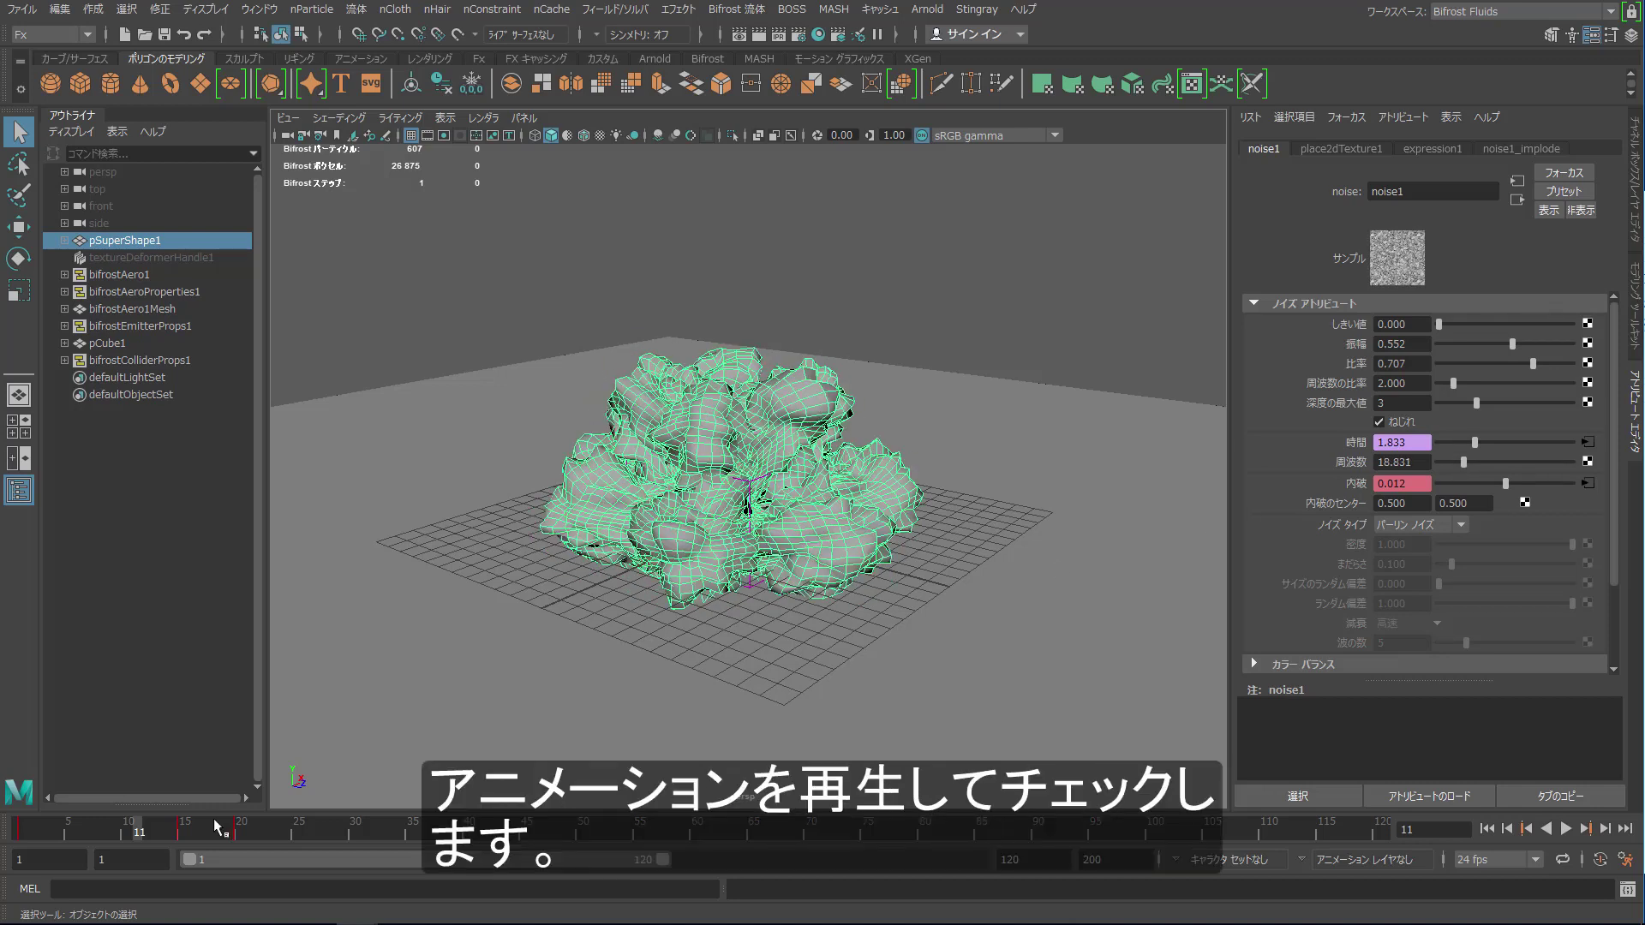
mouse_move(214, 819)
mouse_down()
mouse_move(109, 820)
mouse_move(213, 825)
mouse_up()
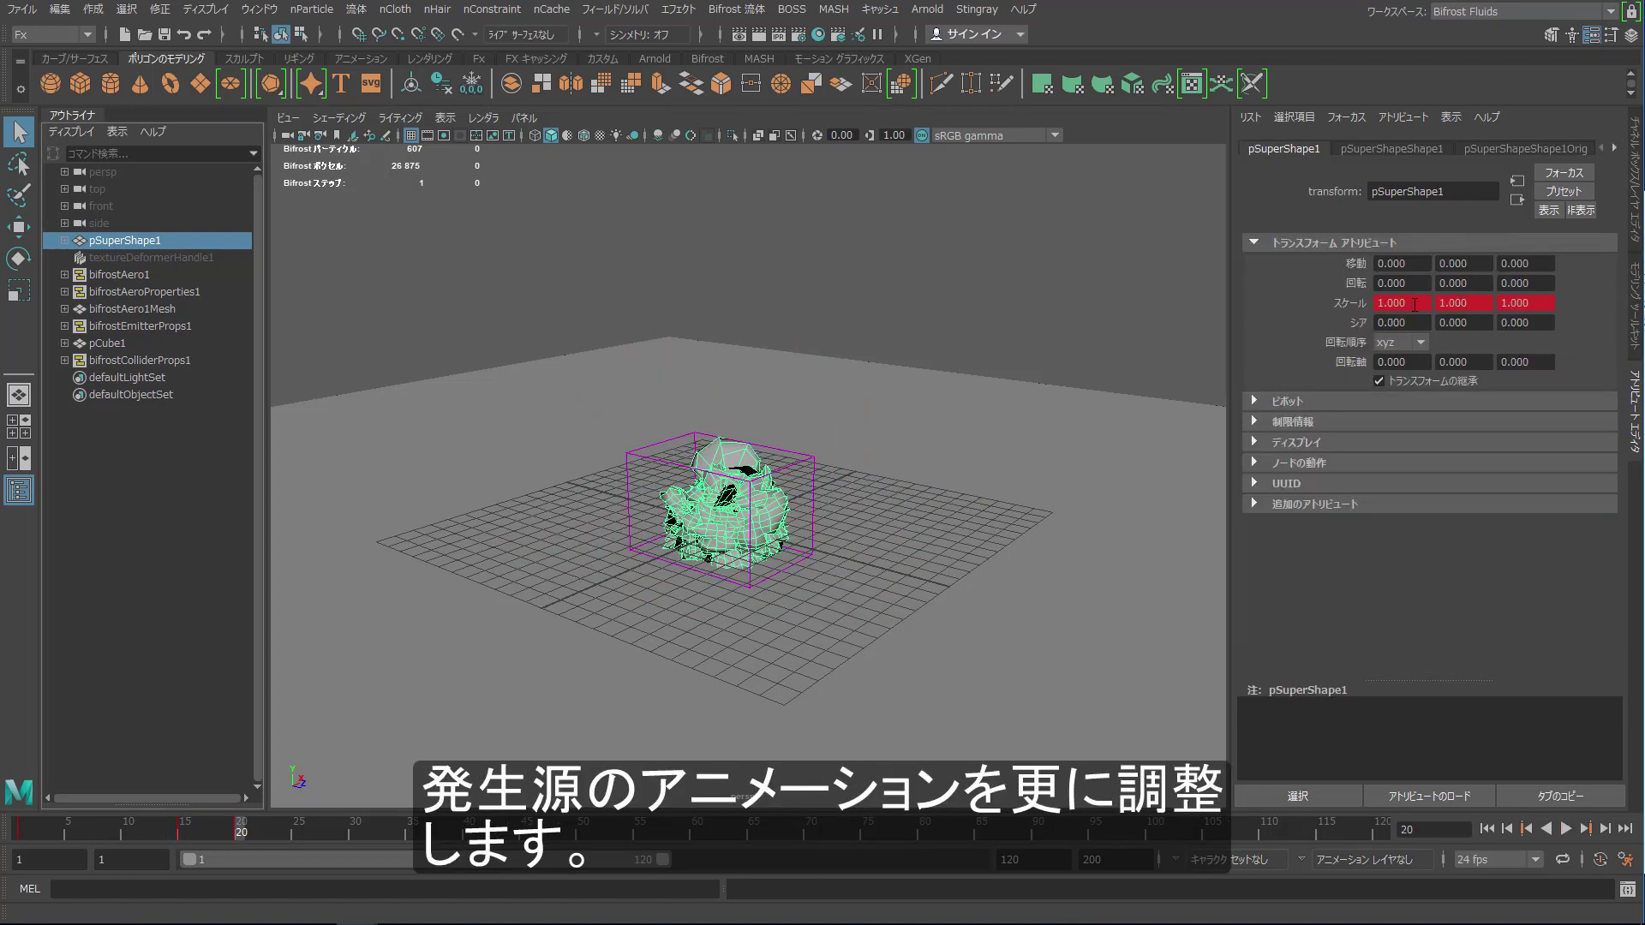
- Key the flower's Scale X and Z at 6 on frame 20
drag(1415, 303, 1357, 303)
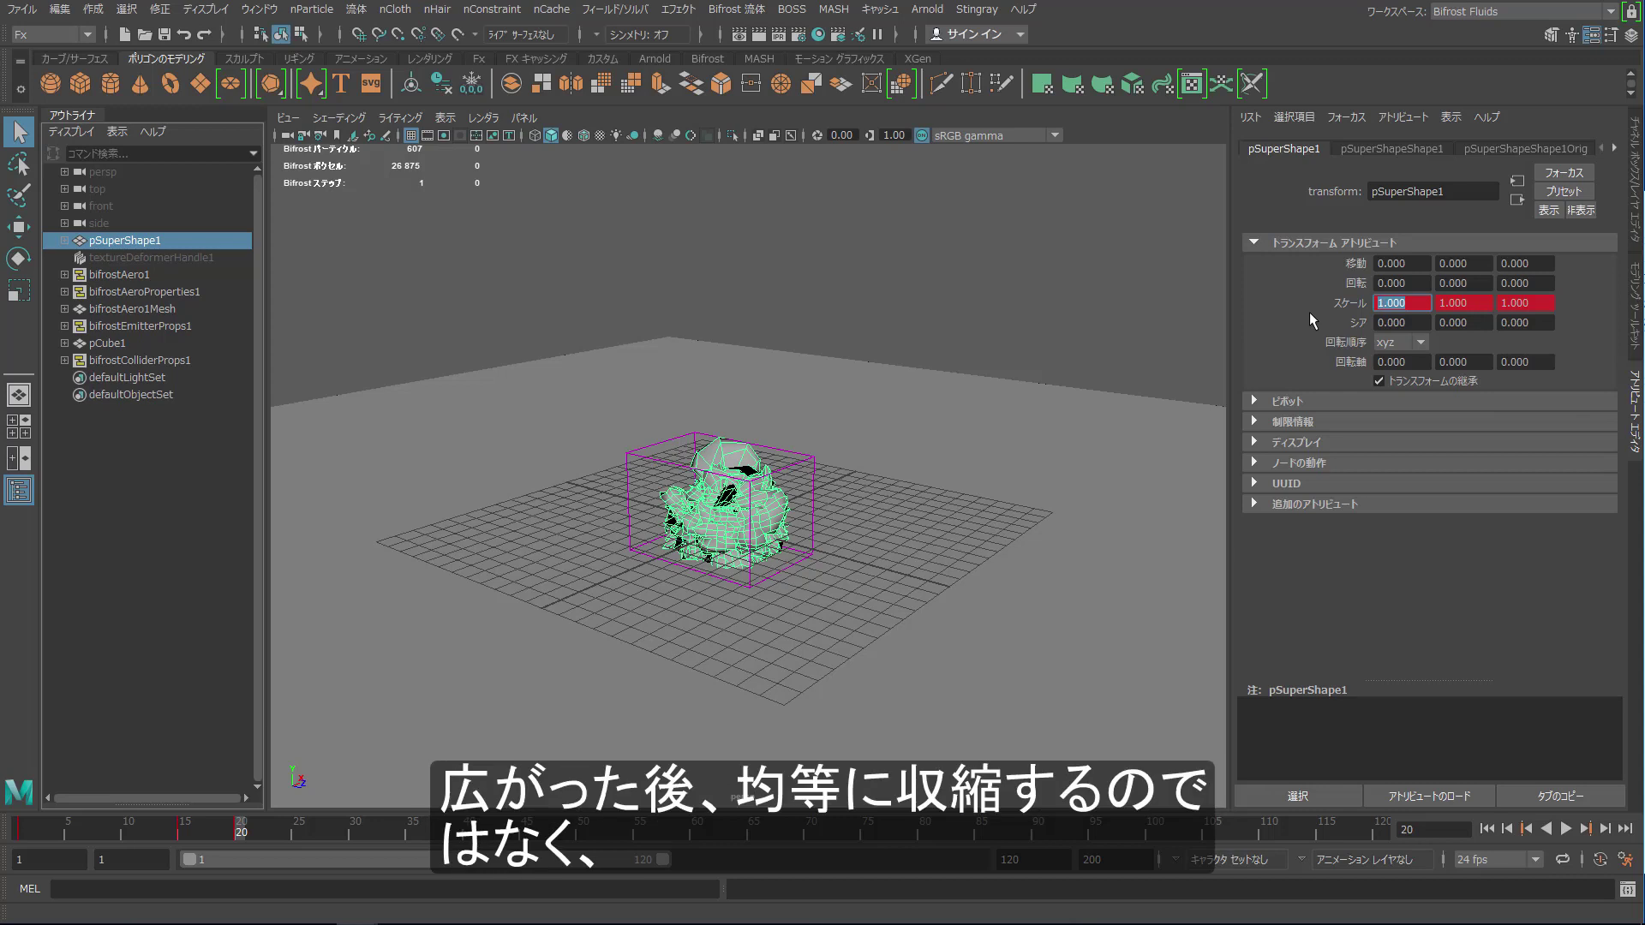
text(6)
key(Return)
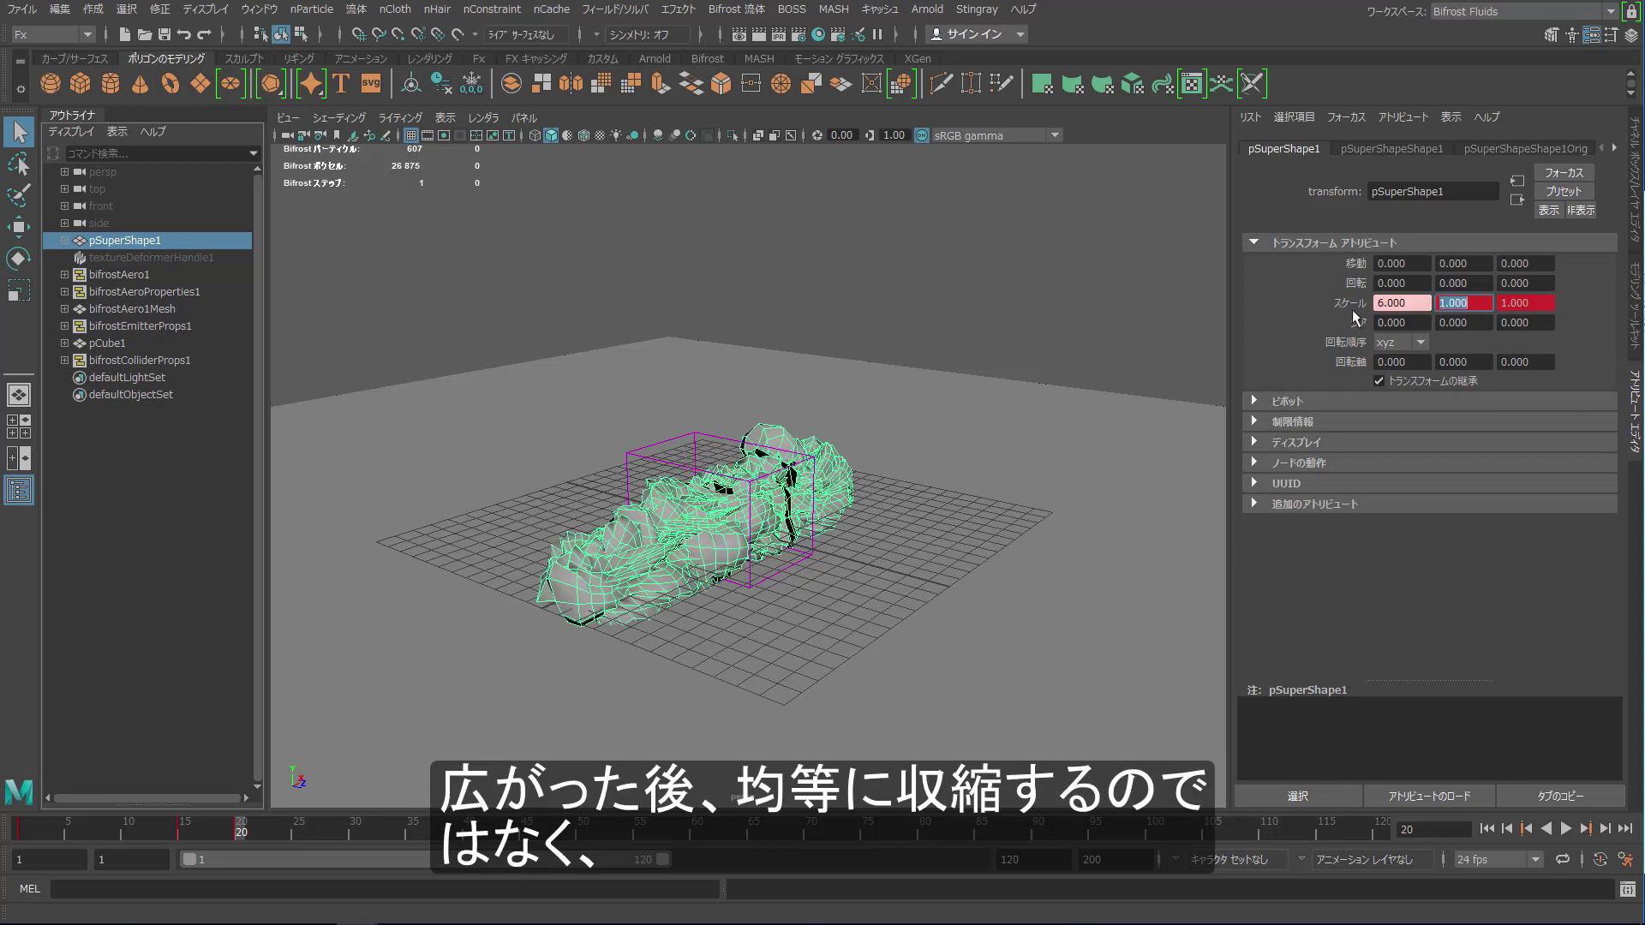
right_click(1412, 305)
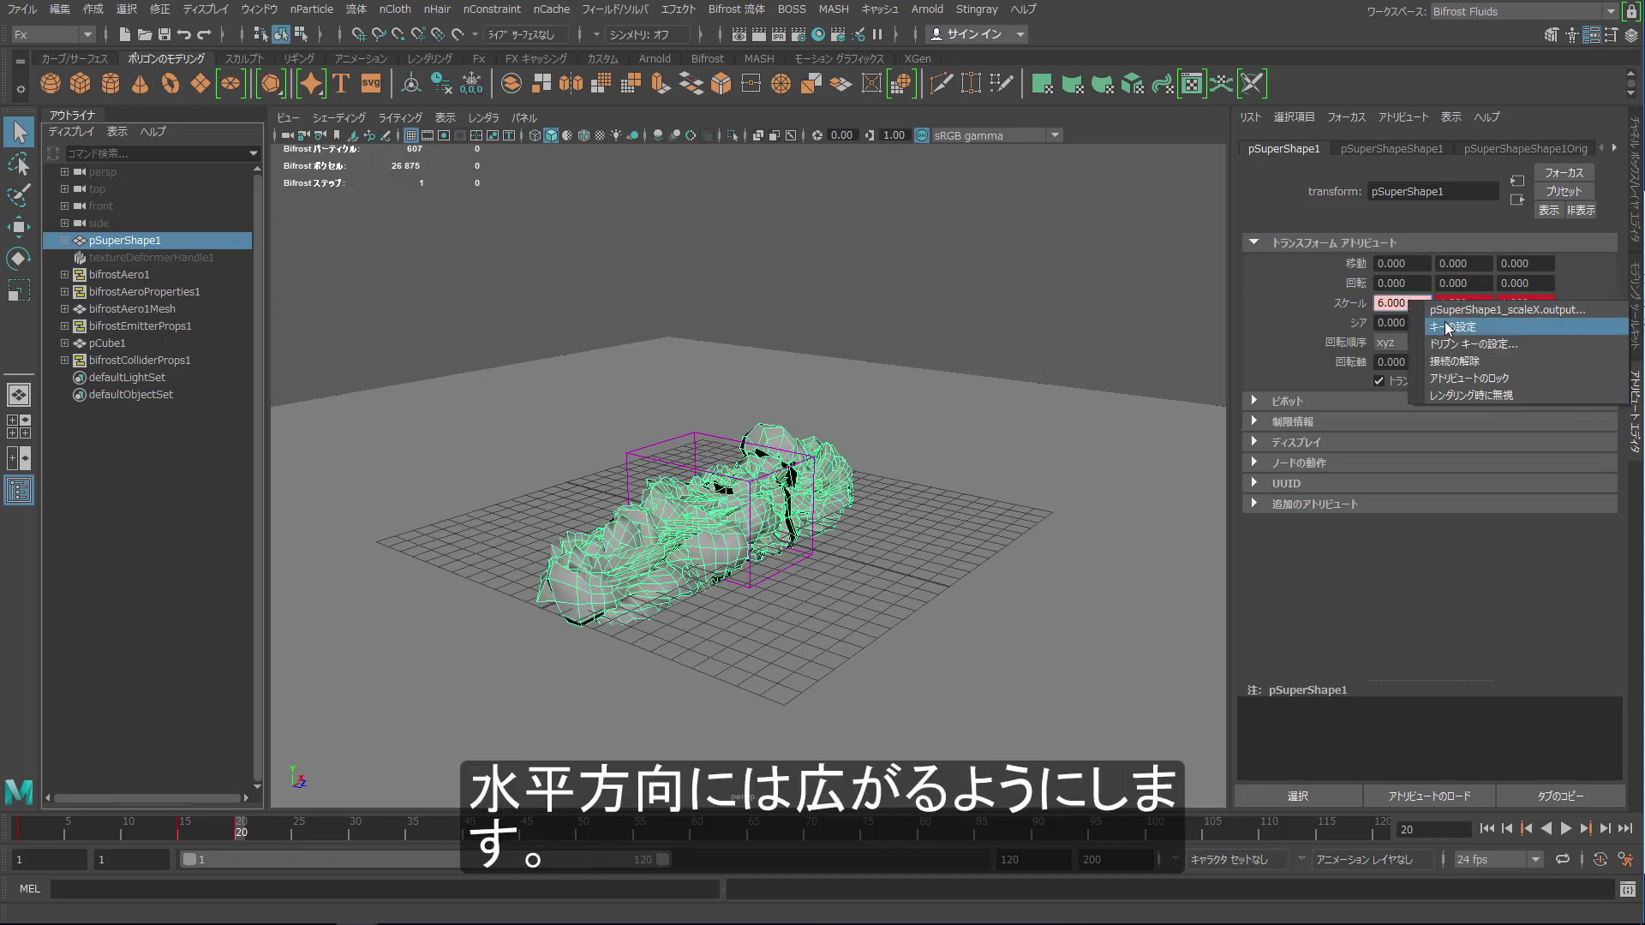
click(1453, 327)
click(1525, 302)
text(6)
click(217, 822)
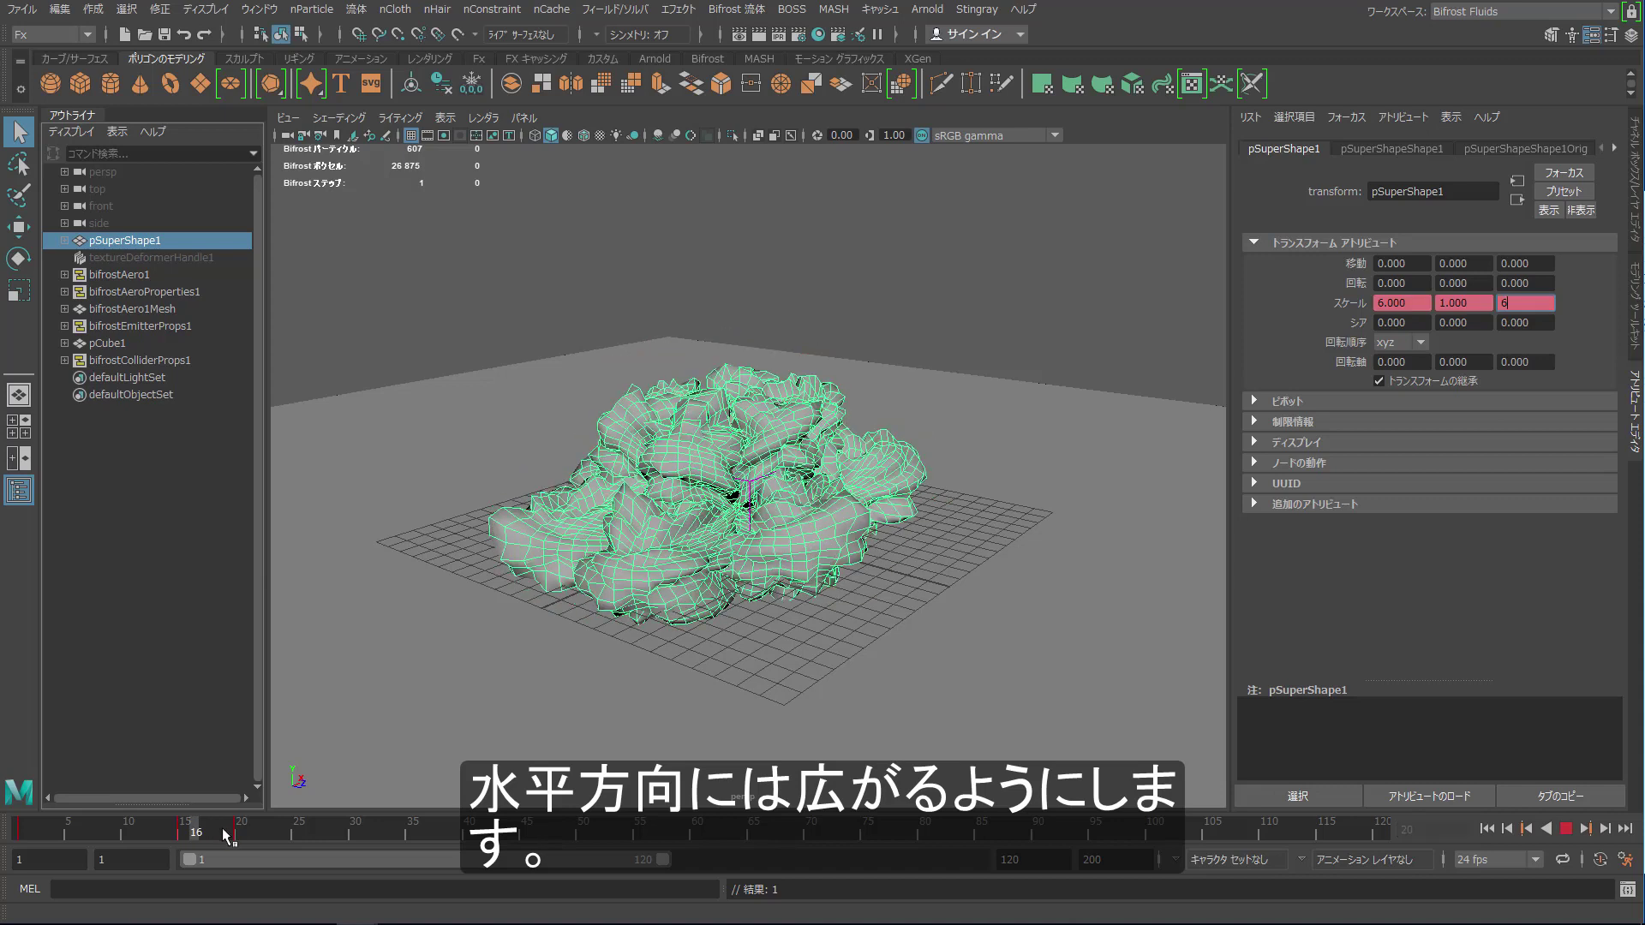
drag(218, 822, 241, 825)
key(Return)
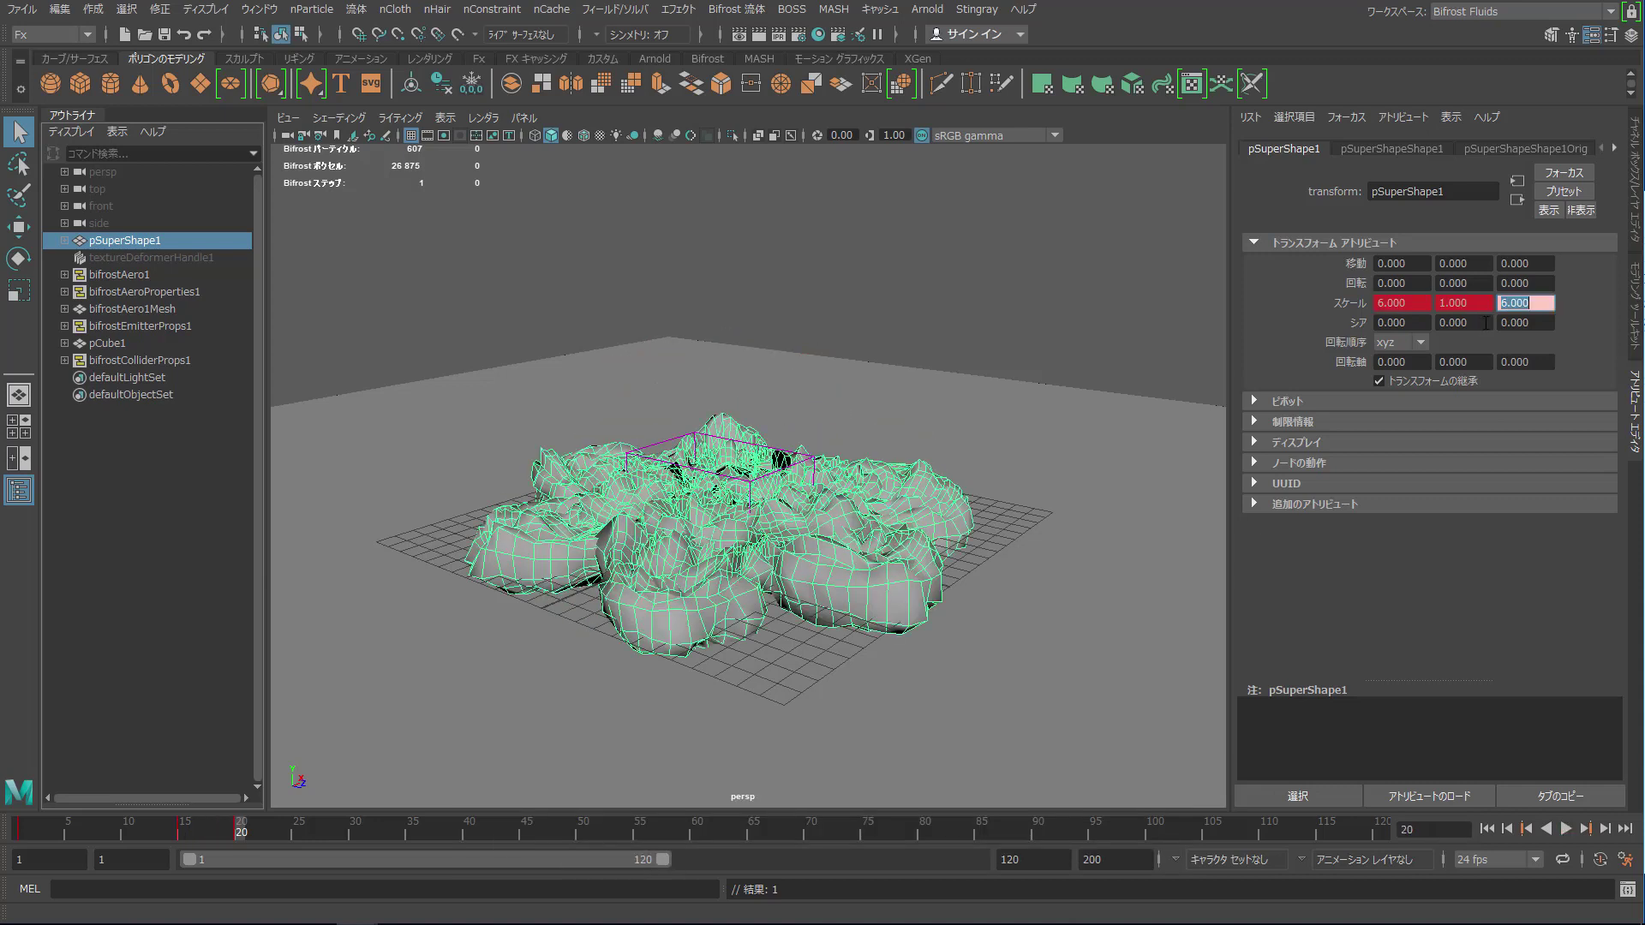
right_click(1515, 304)
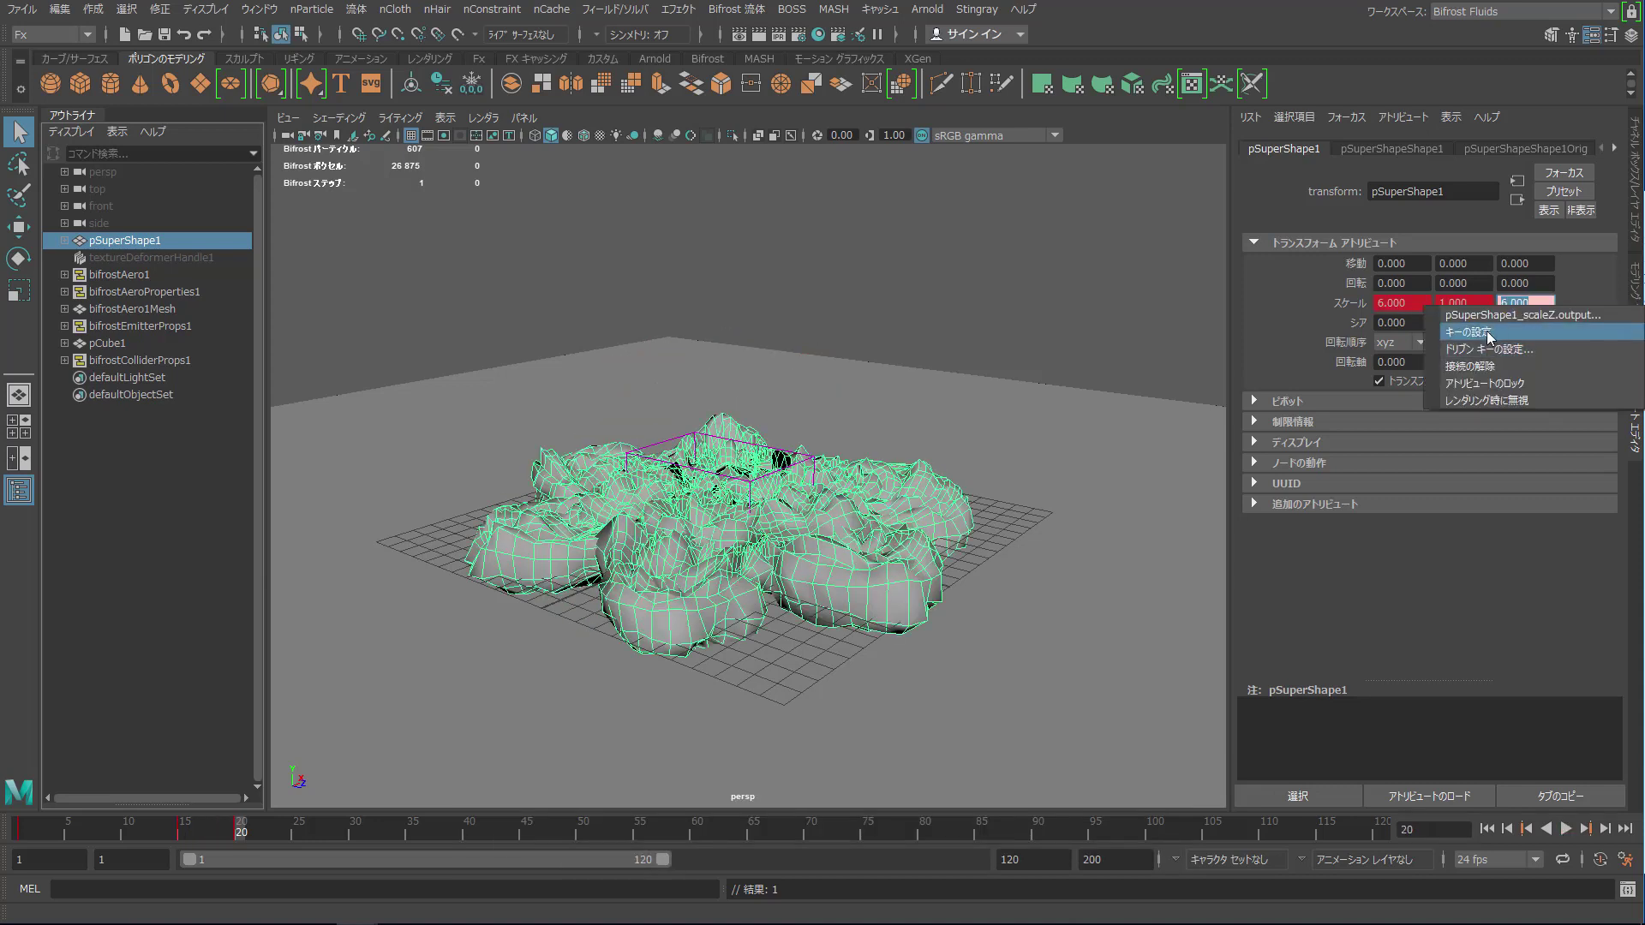
click(1488, 334)
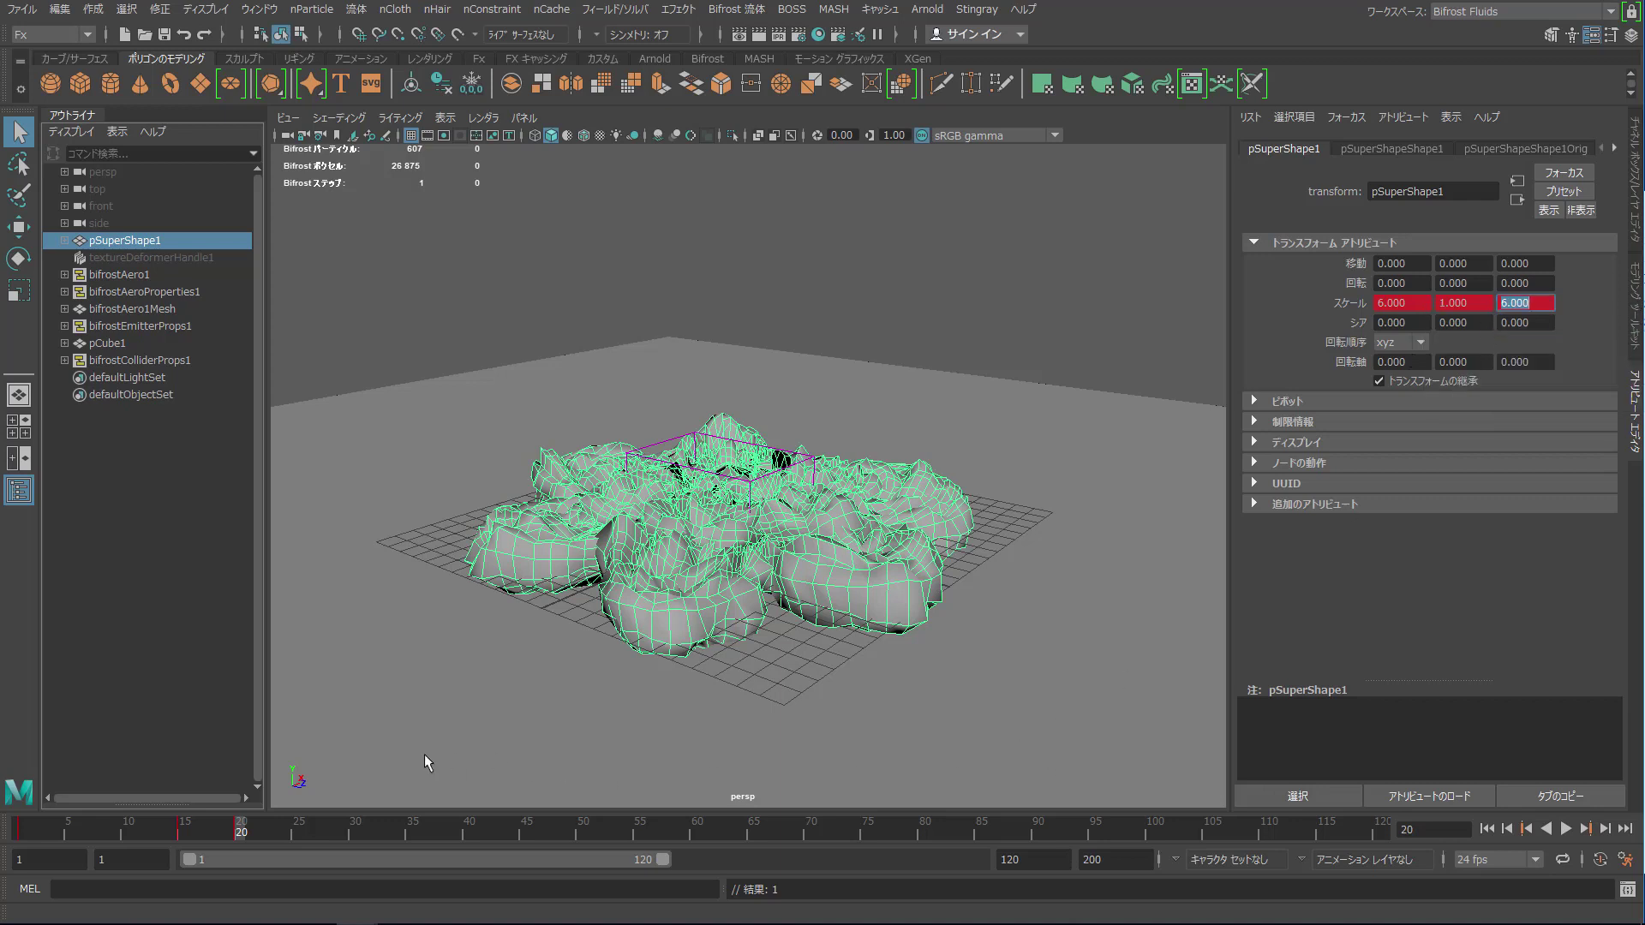
- Key the flower's scale at 3, 1, 3 on frame 45 and scrub to check it
drag(243, 831, 526, 832)
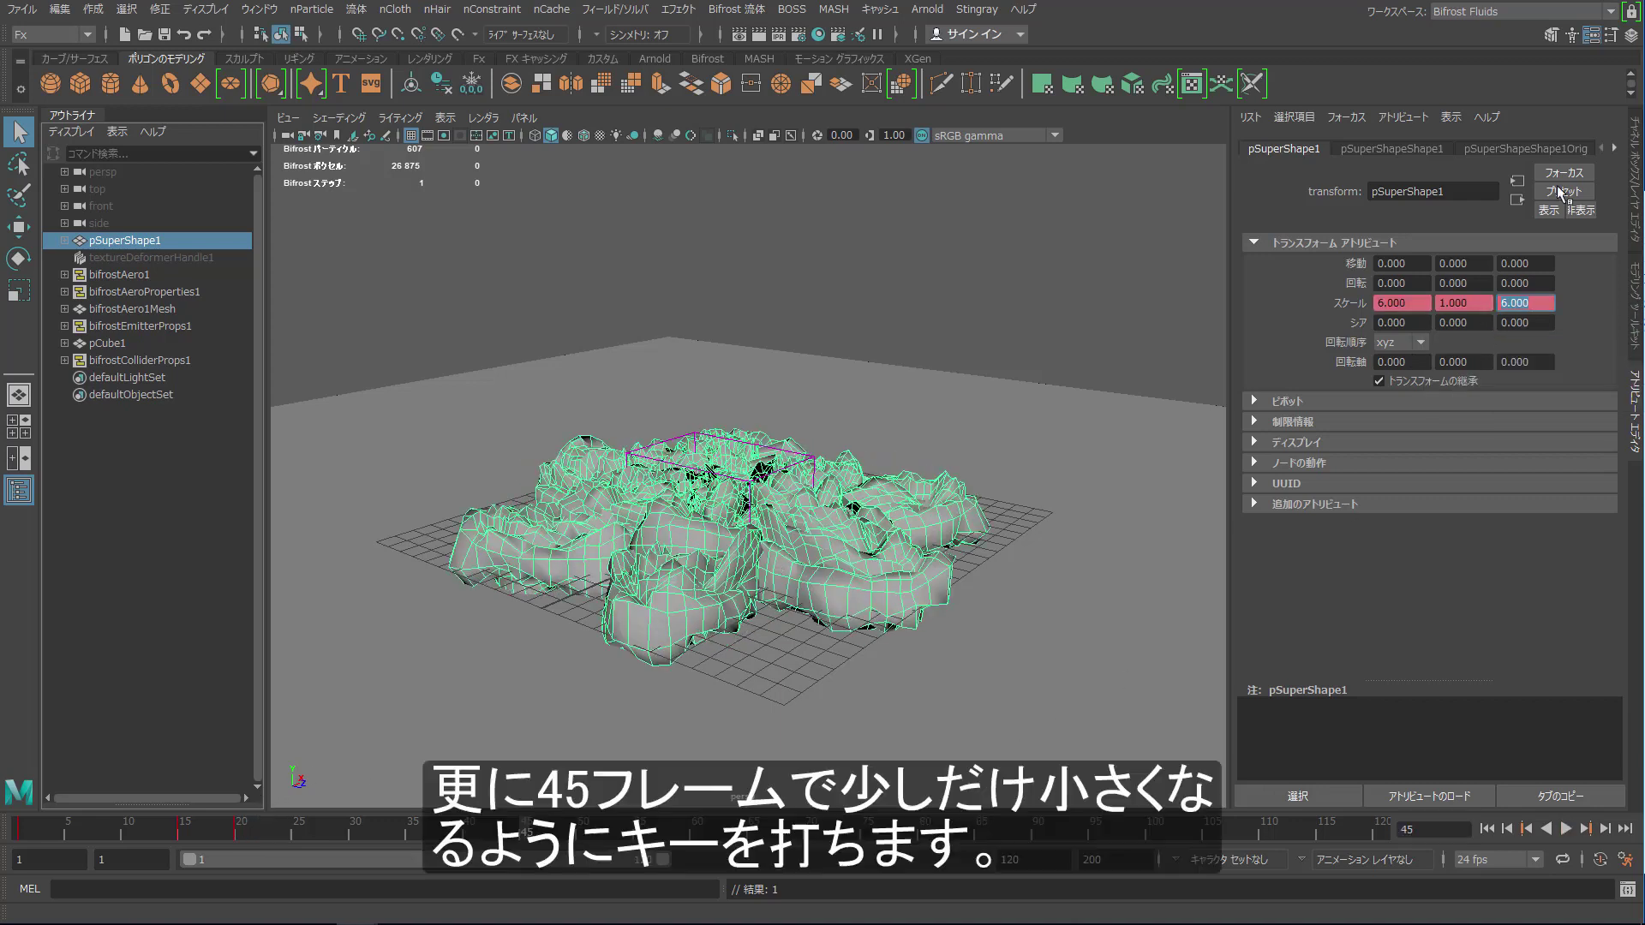
drag(1406, 304, 1354, 304)
text(3)
key(Tab)
key(Tab)
text(3)
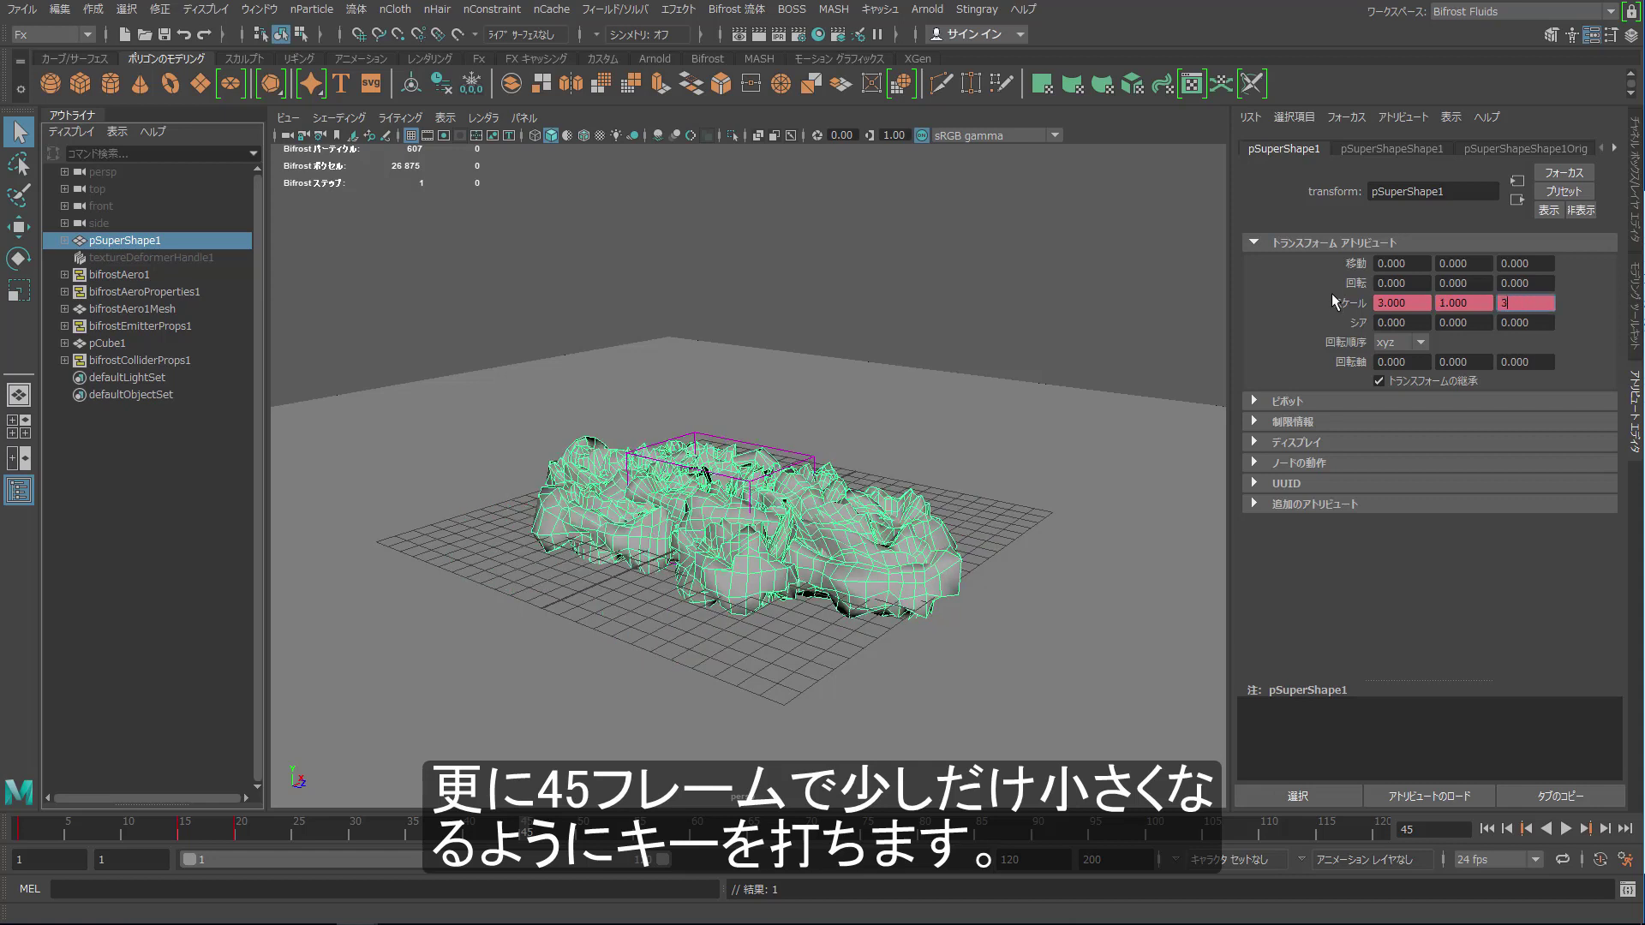
key(Return)
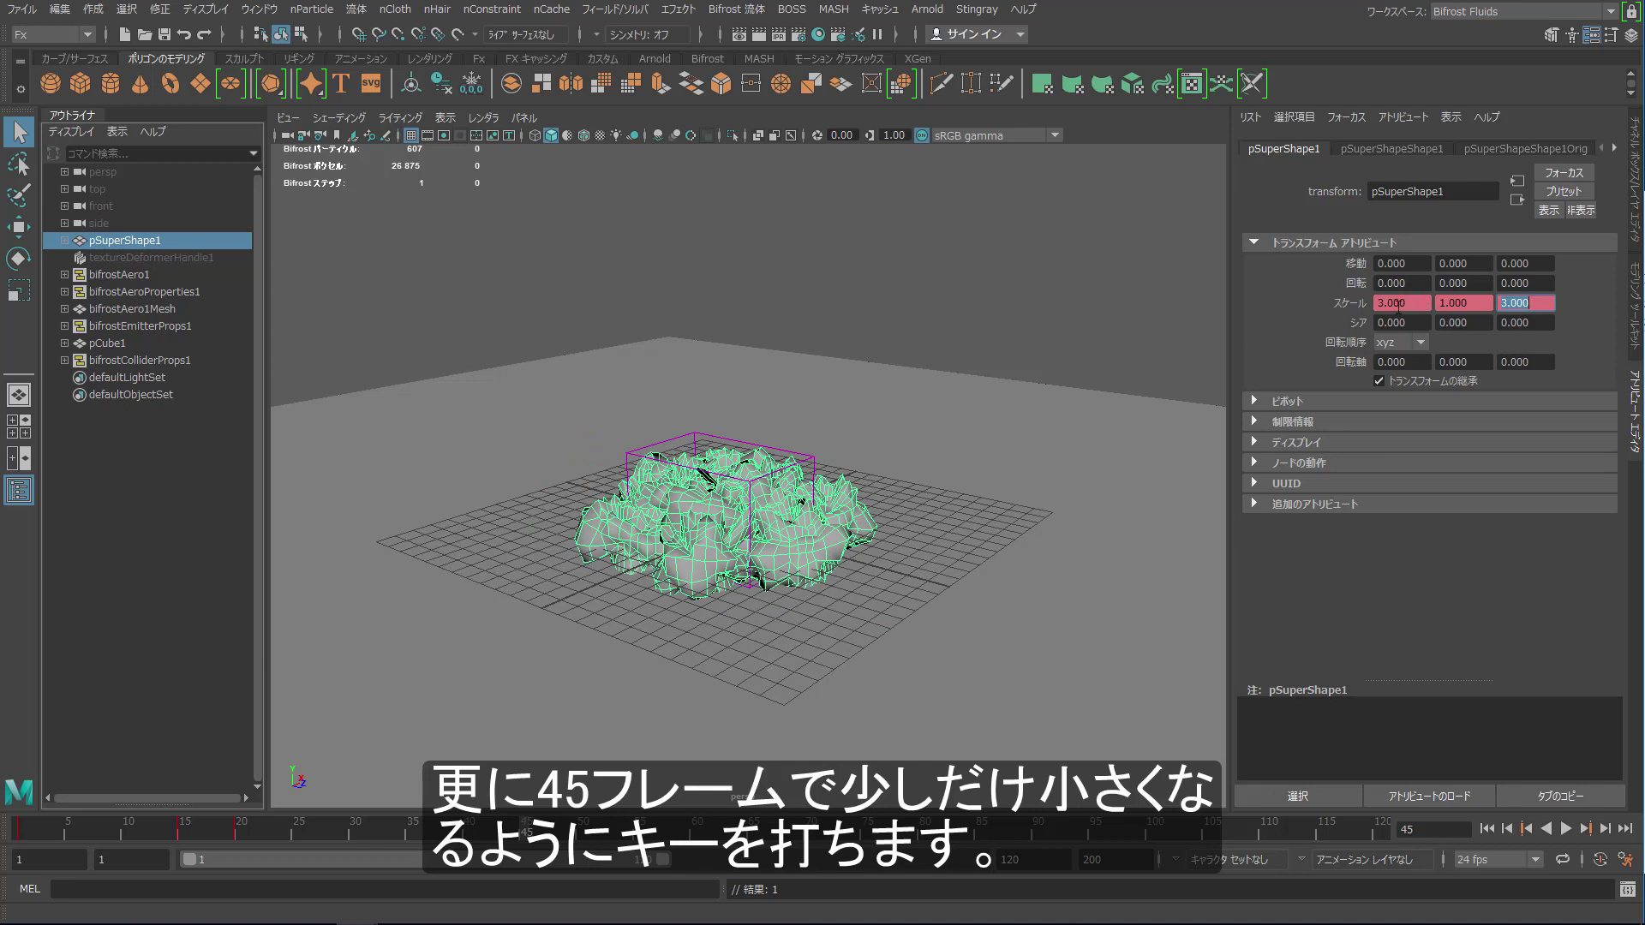
right_click(1399, 305)
click(1435, 336)
right_click(1521, 310)
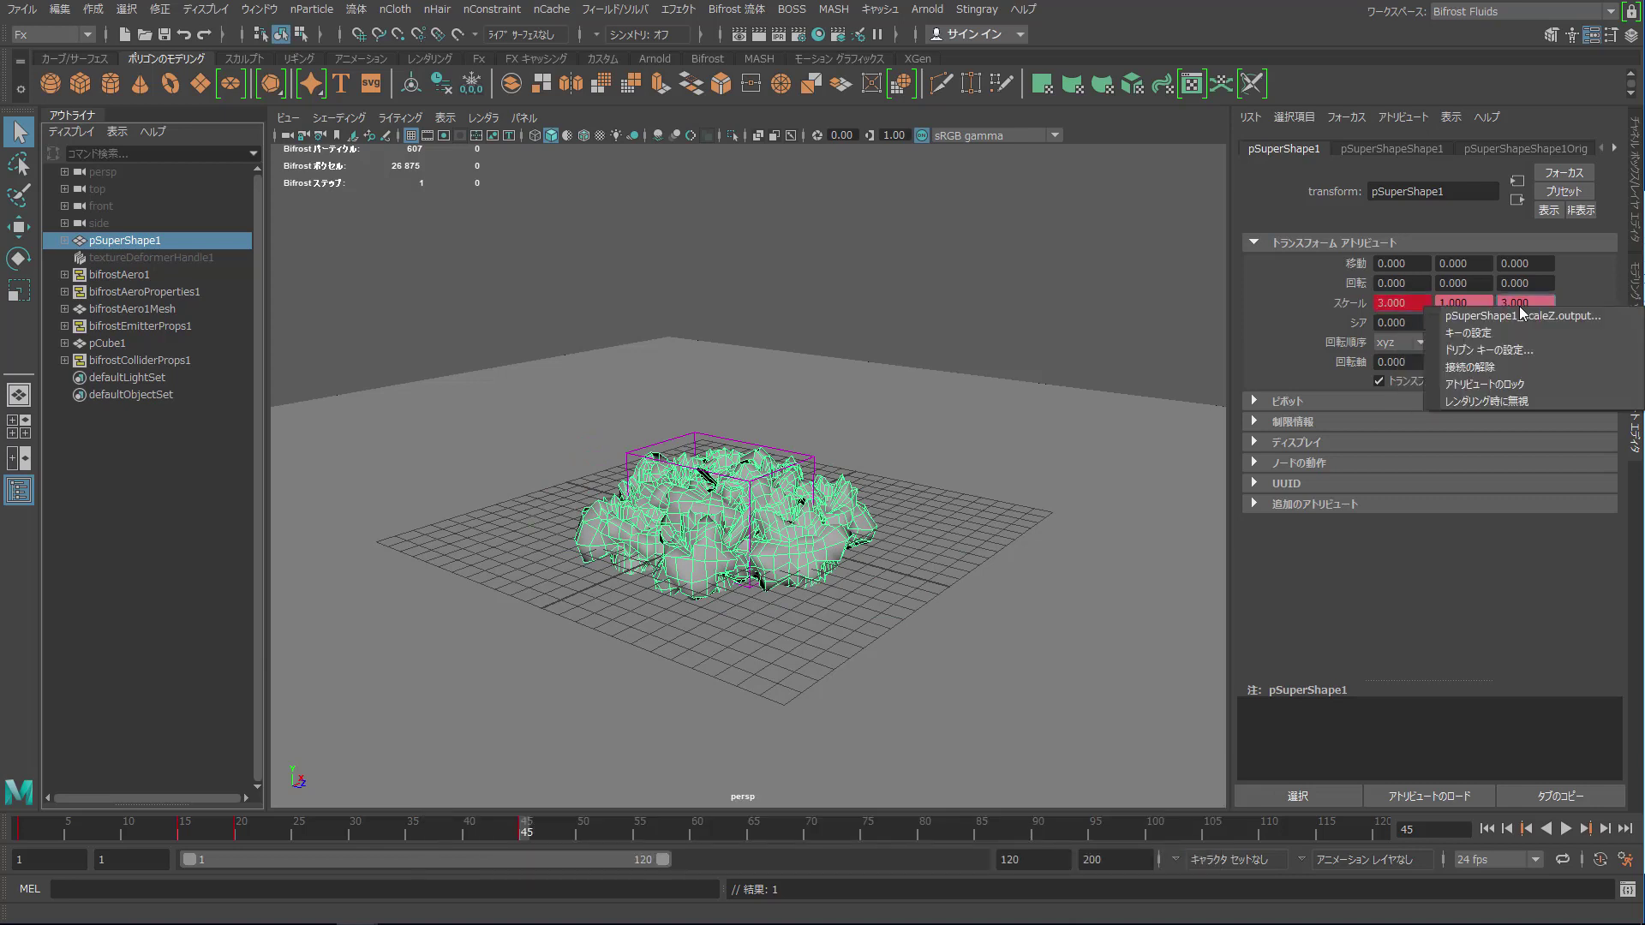
click(1499, 341)
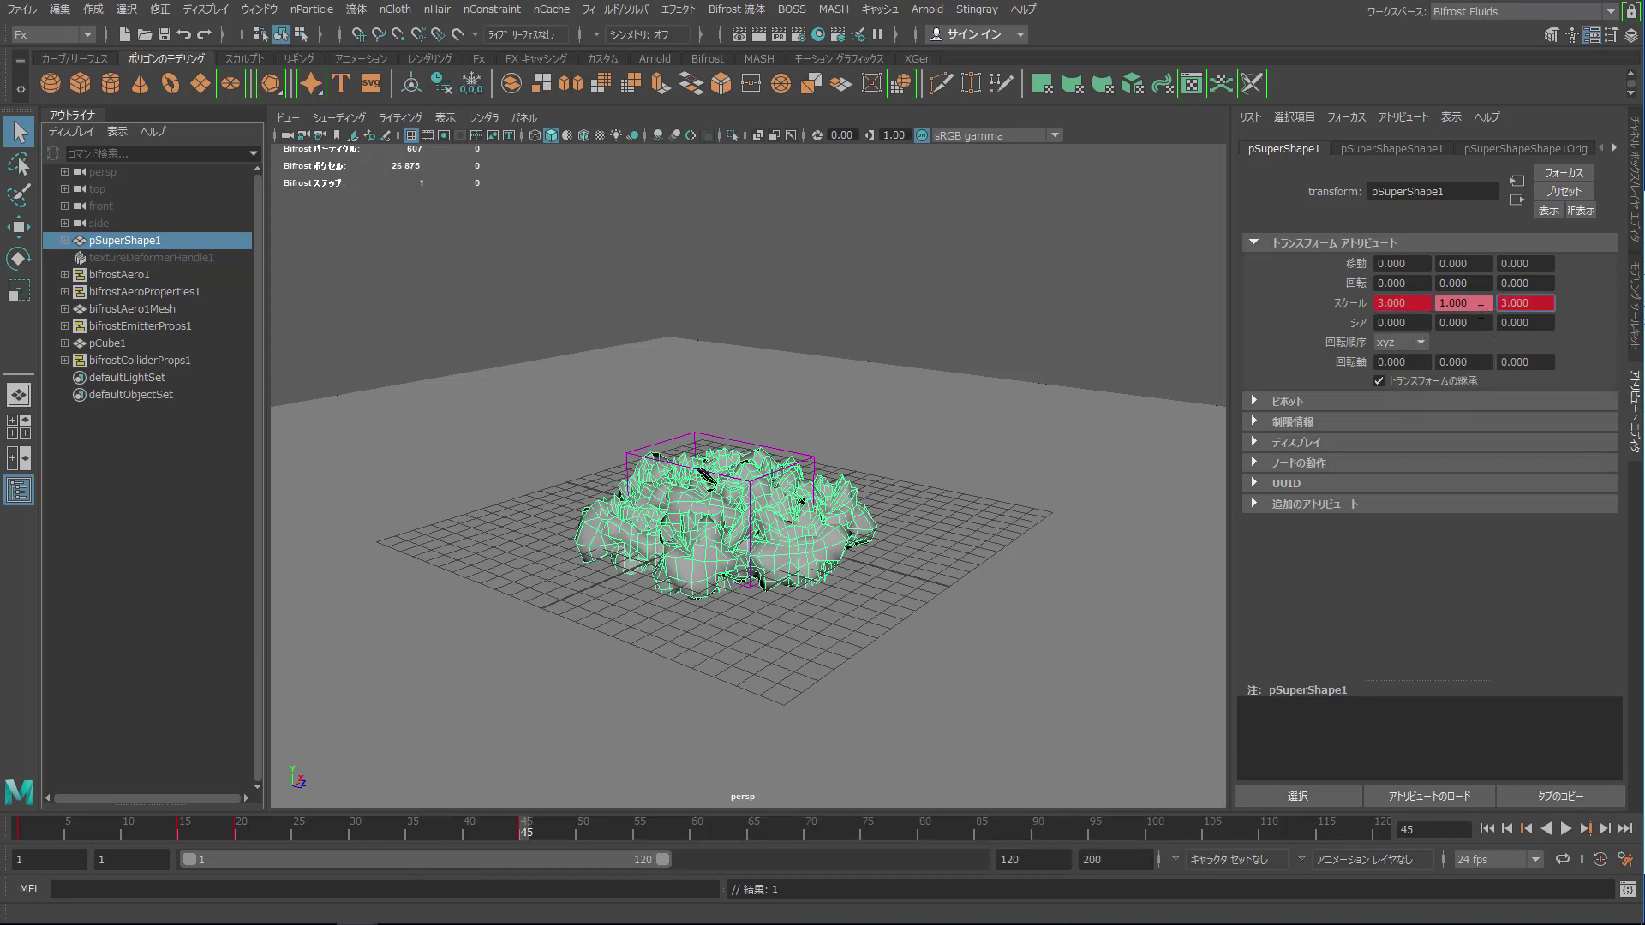
right_click(1475, 302)
click(1480, 338)
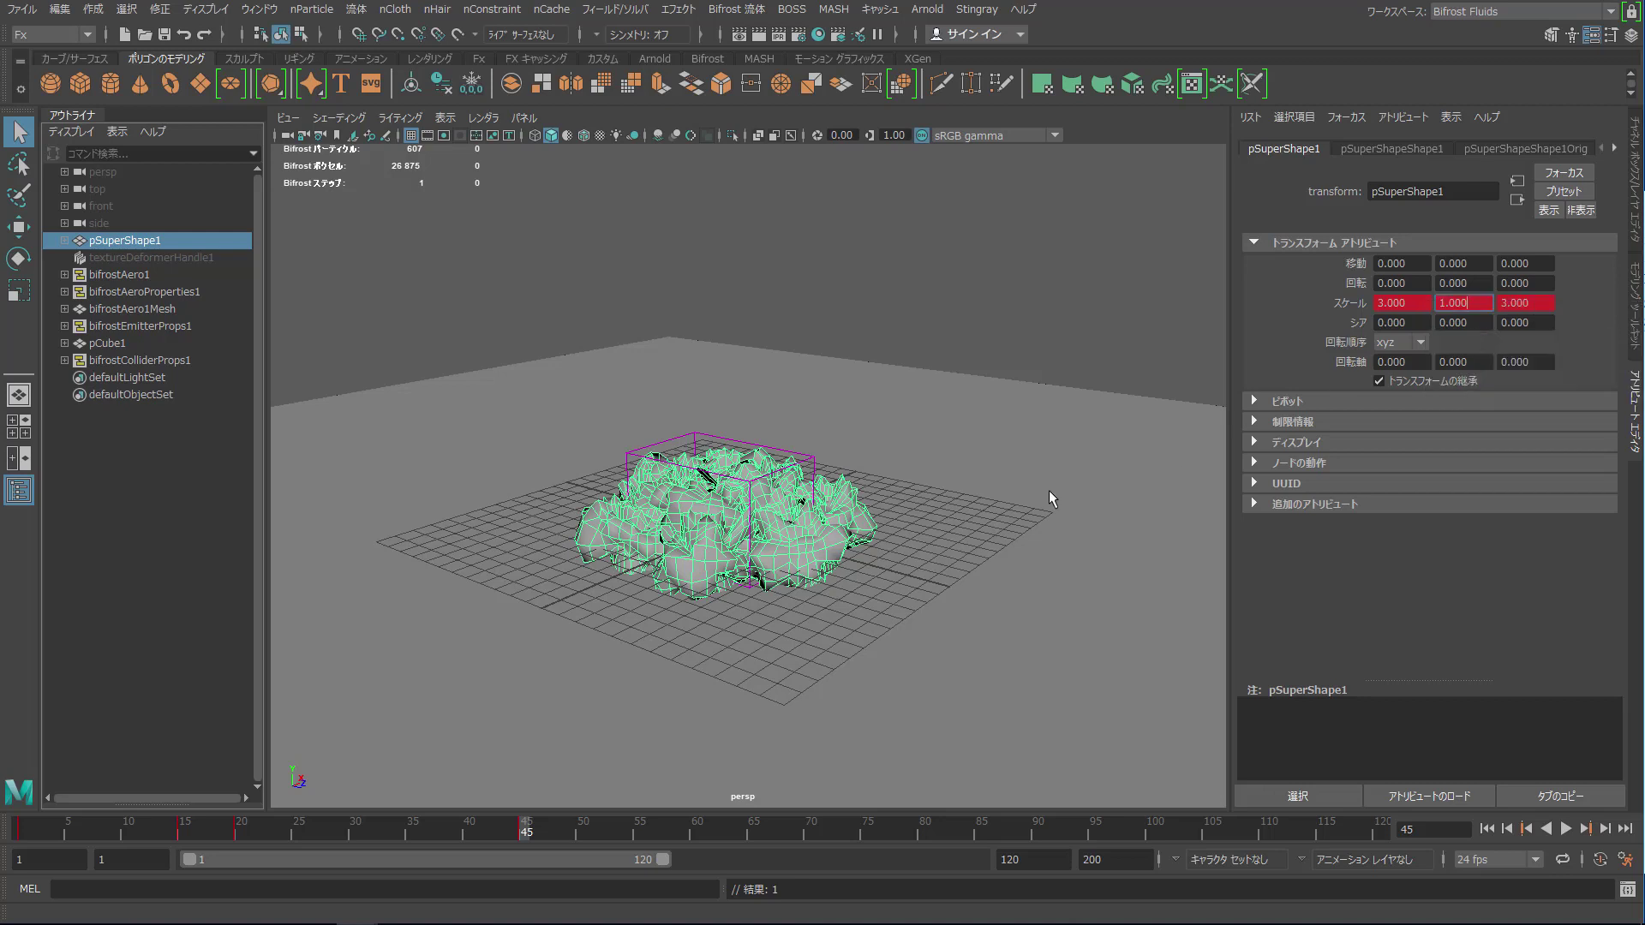
drag(512, 830, 40, 800)
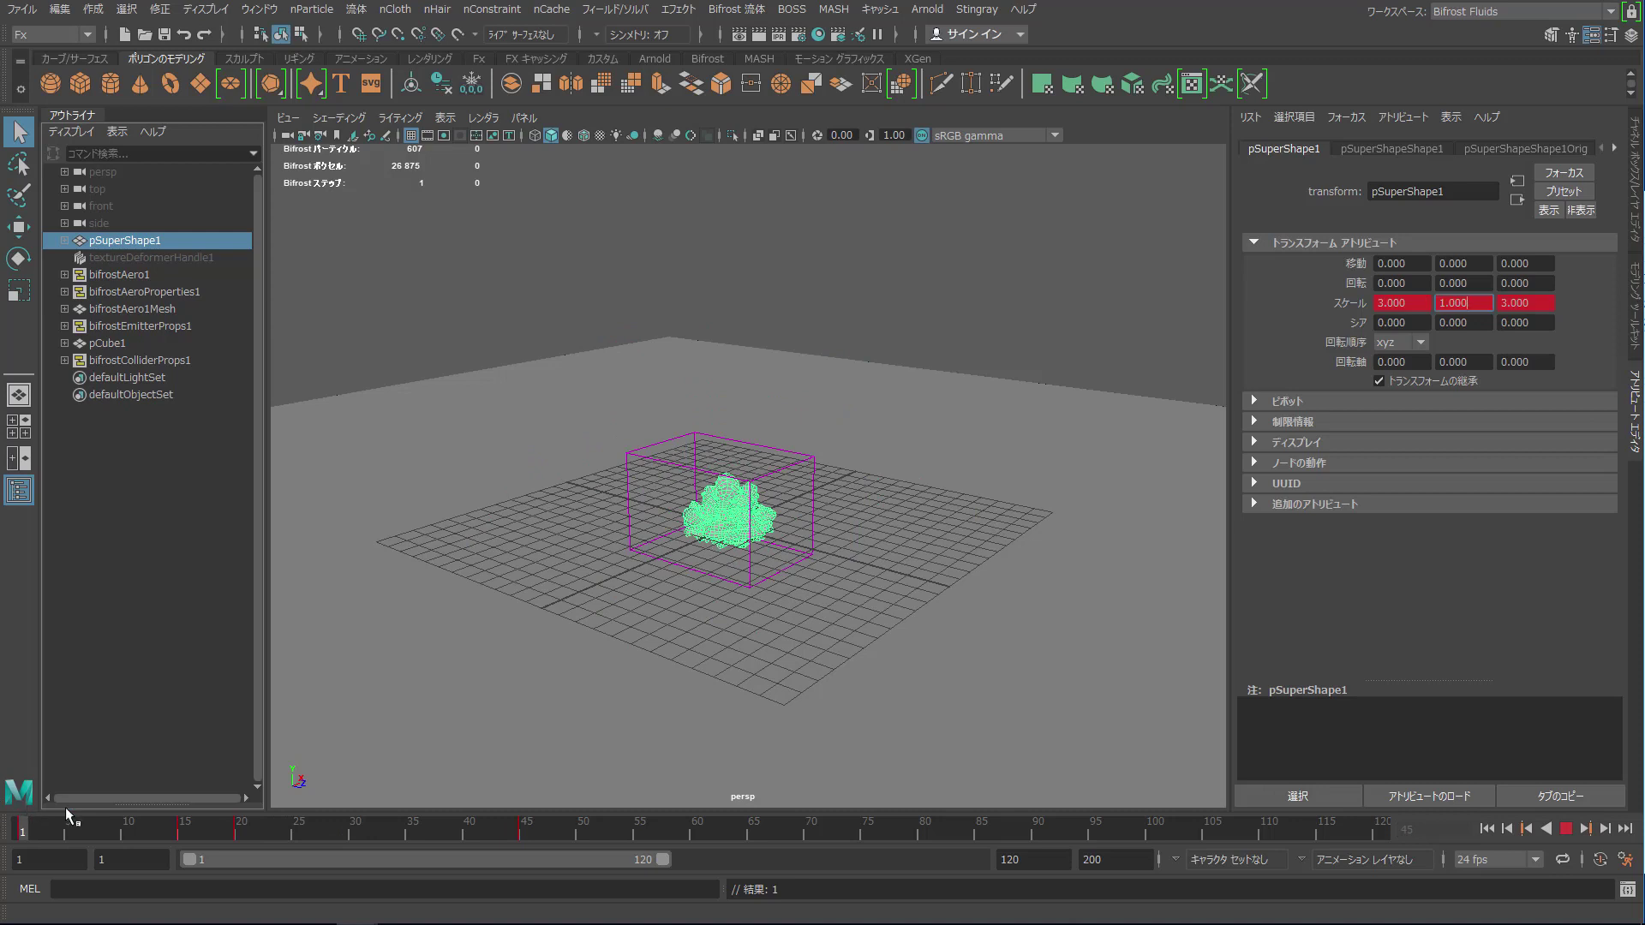
- Under Atmosphere, set Smoke Dissipation to 0.5 and Velocity Randomization to 2.5
scroll(1371, 462, down, 3)
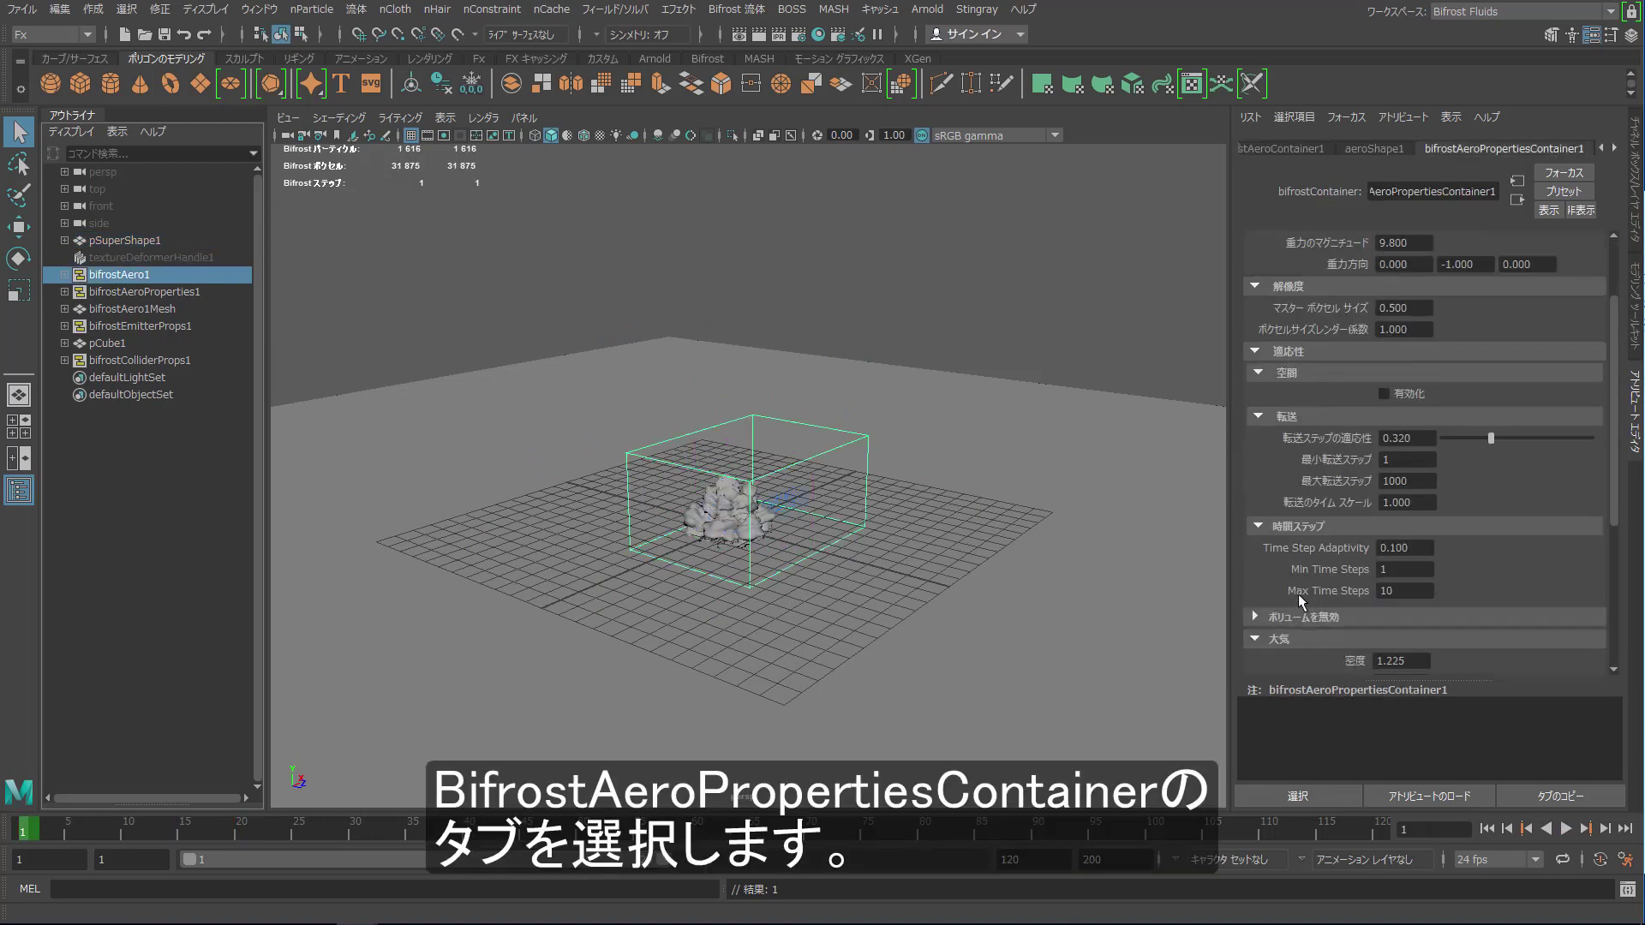
scroll(1369, 469, down, 4)
scroll(1366, 473, down, 3)
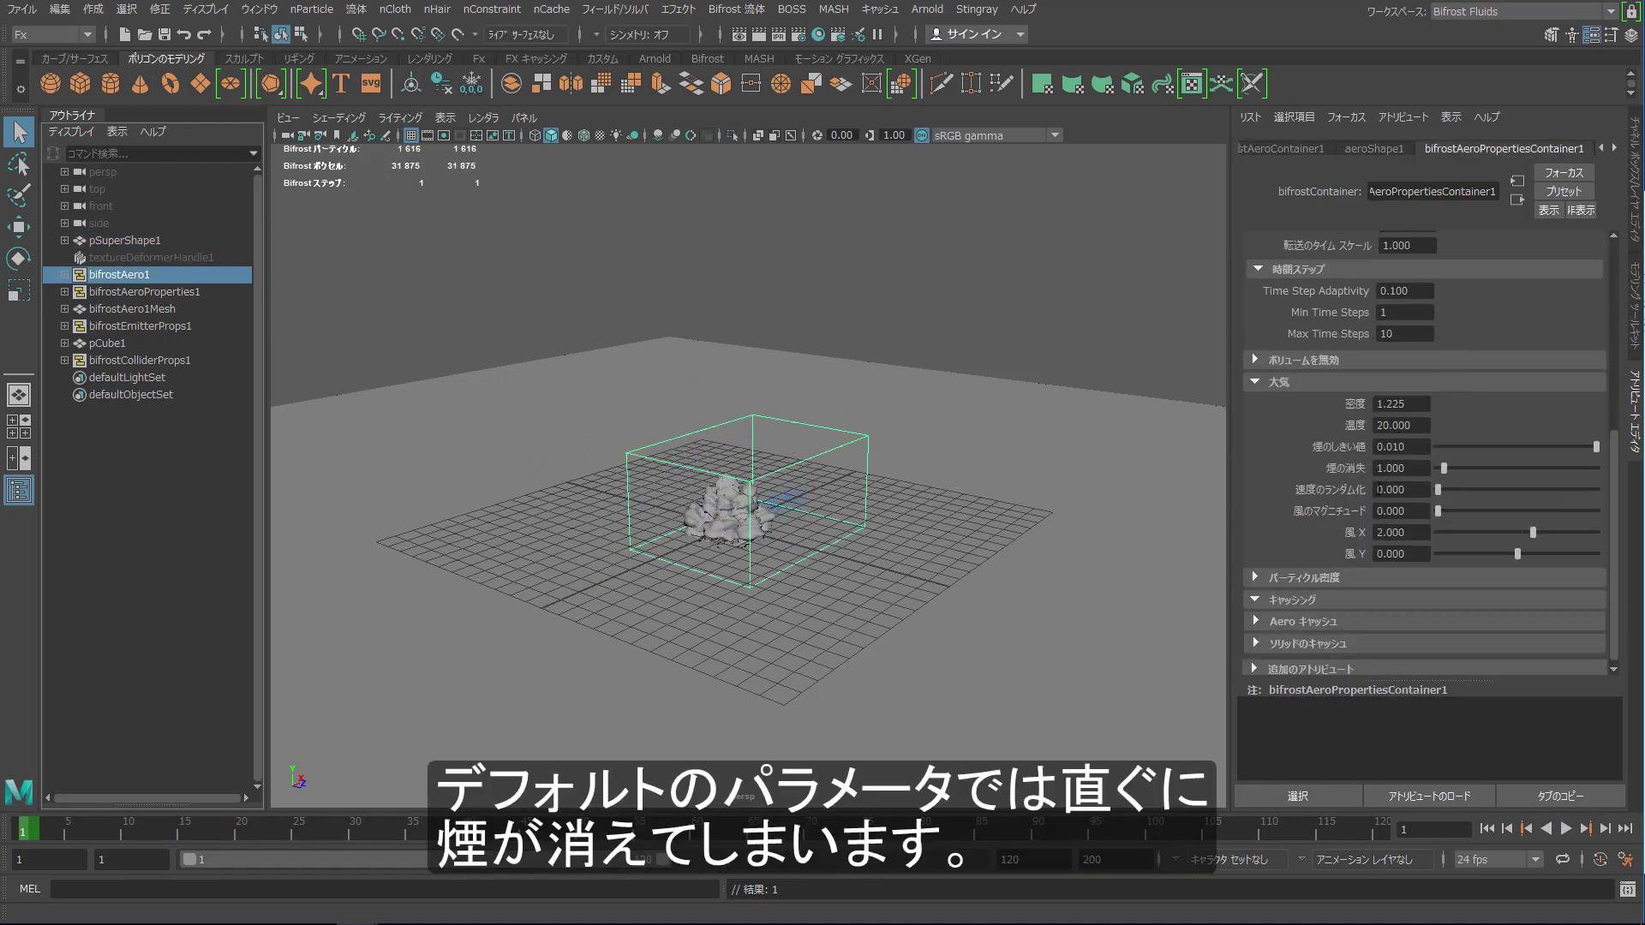
drag(1420, 468, 1318, 468)
text(0.5)
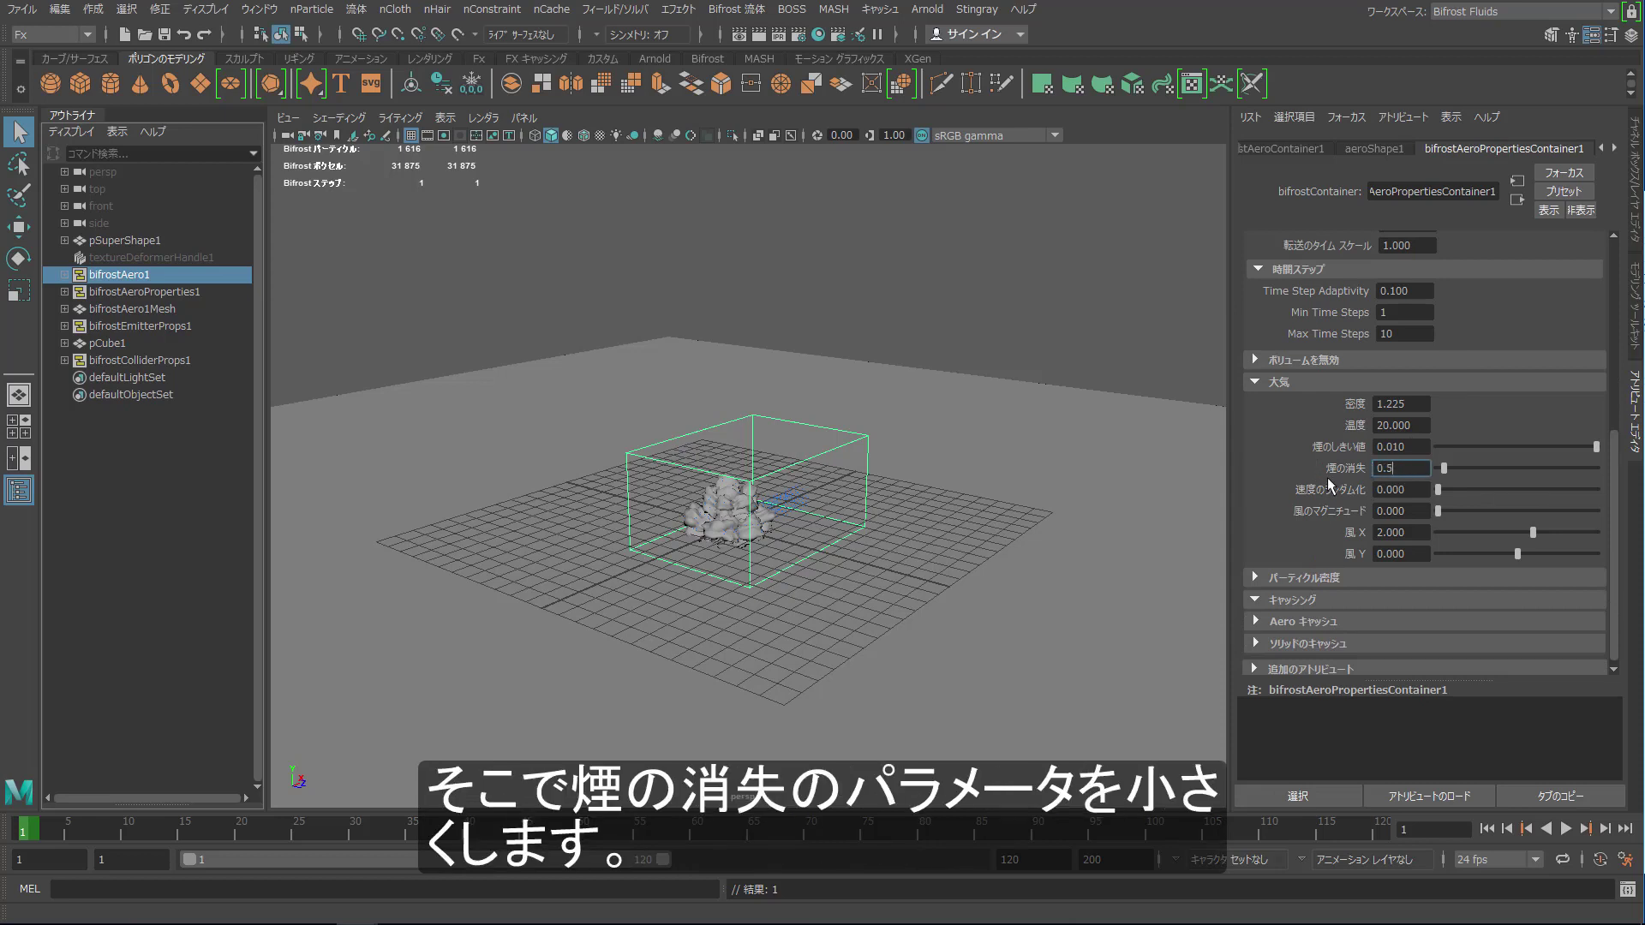
key(Return)
click(1405, 489)
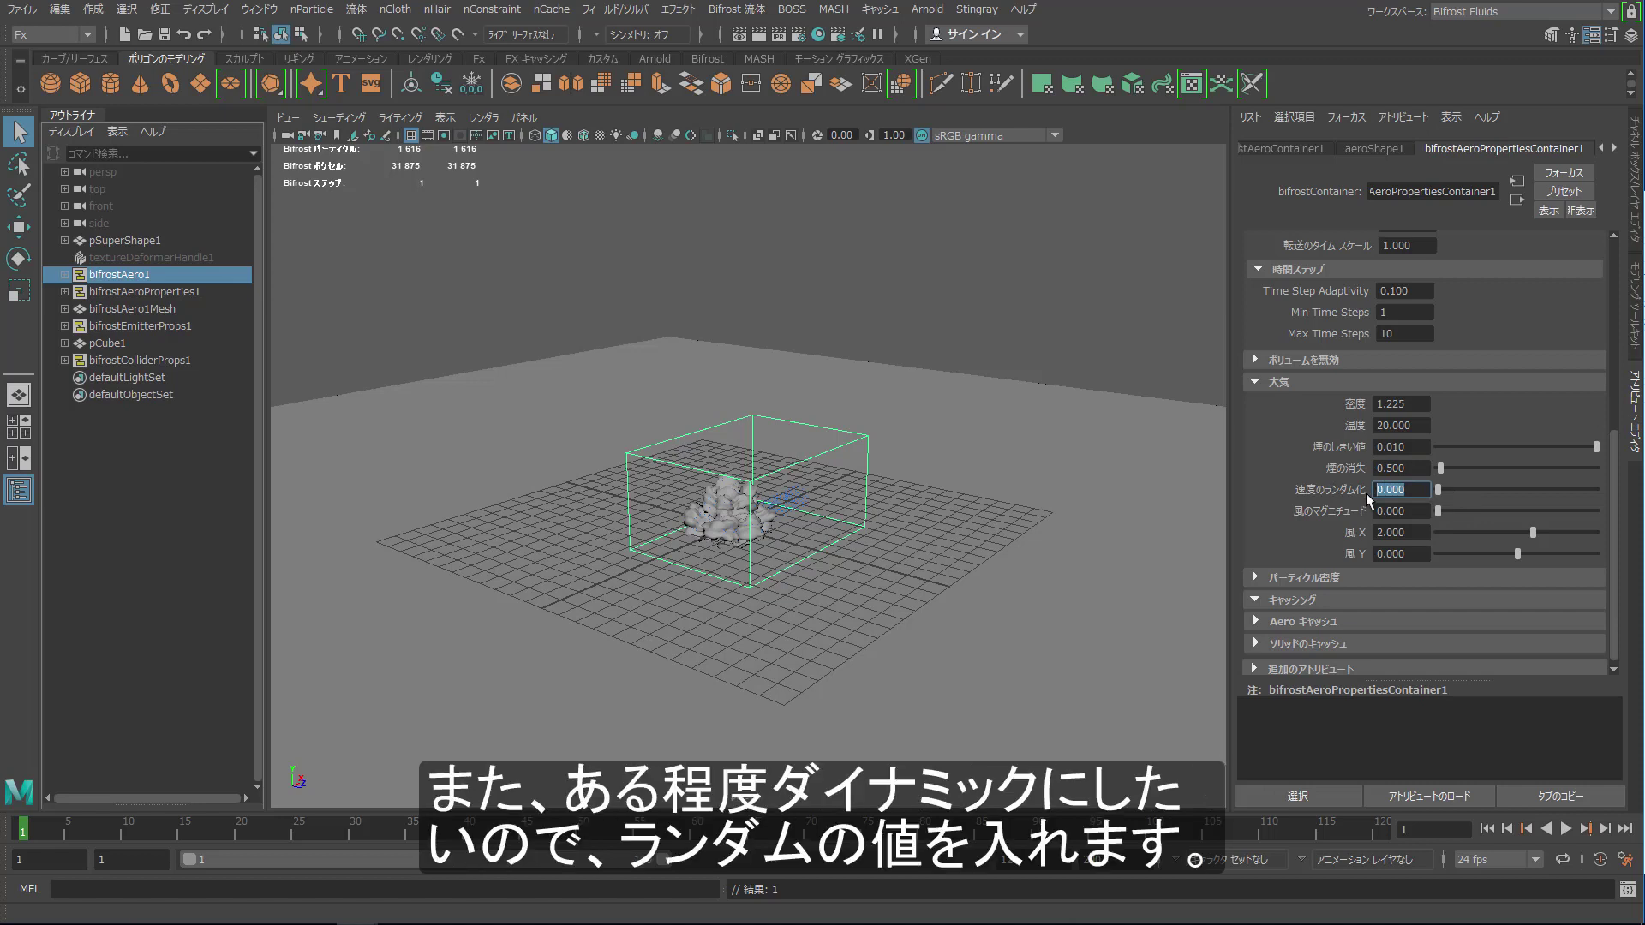
text(2.5)
key(Return)
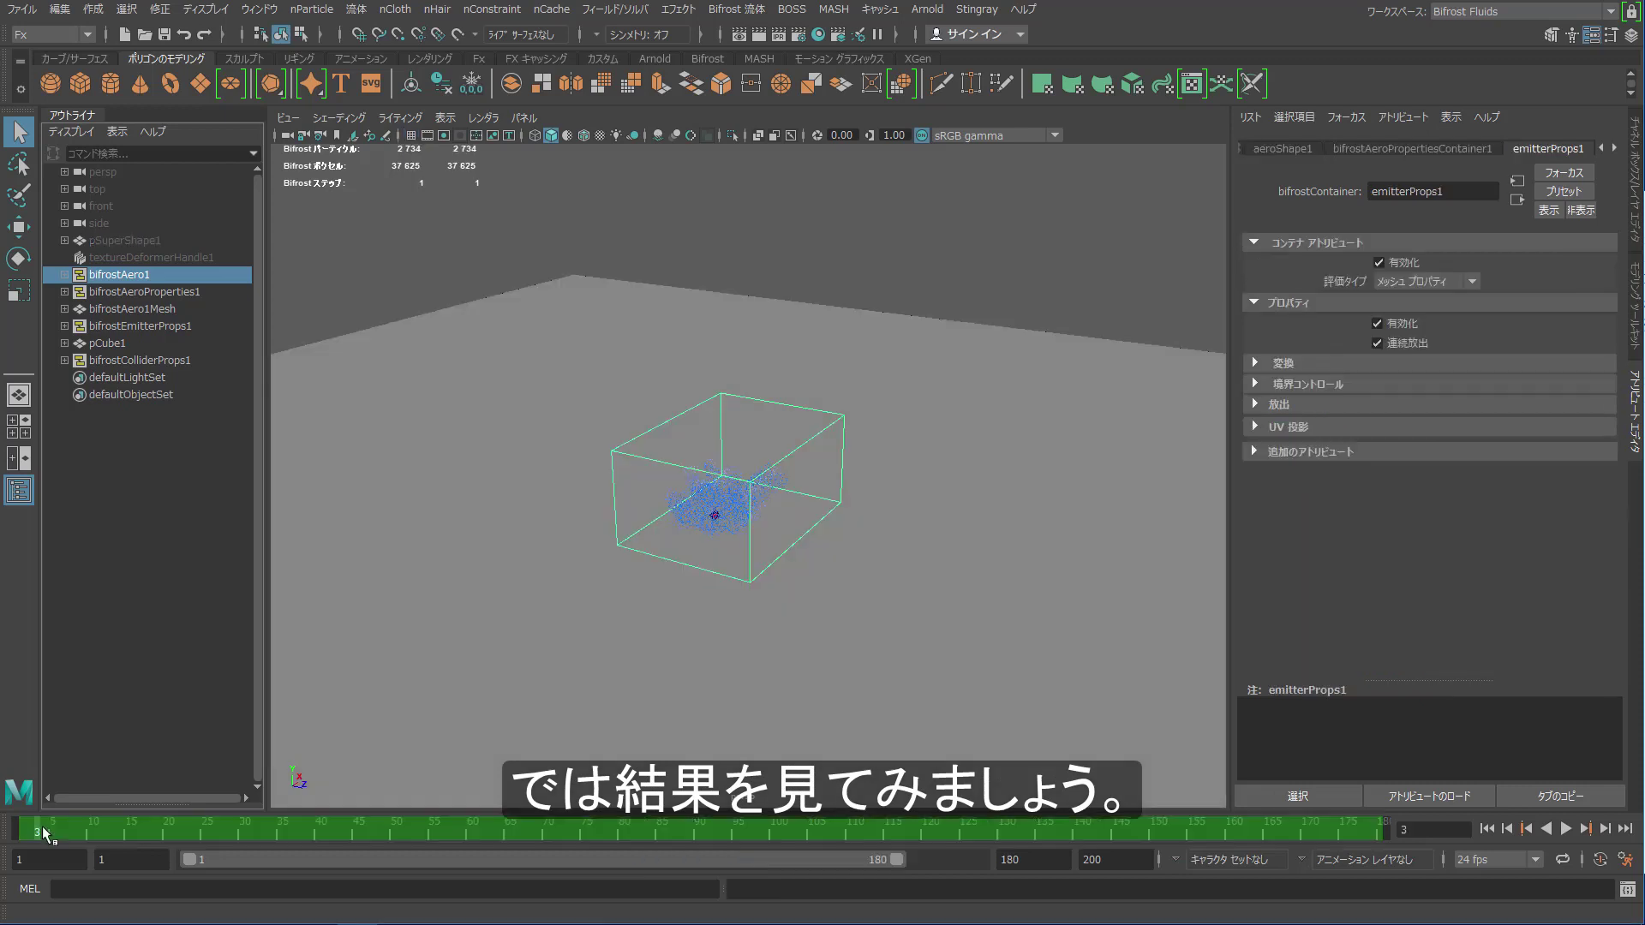
- Play the simulation to frame 180, framing and scrubbing the rising smoke plume, then stop
key(alt+v)
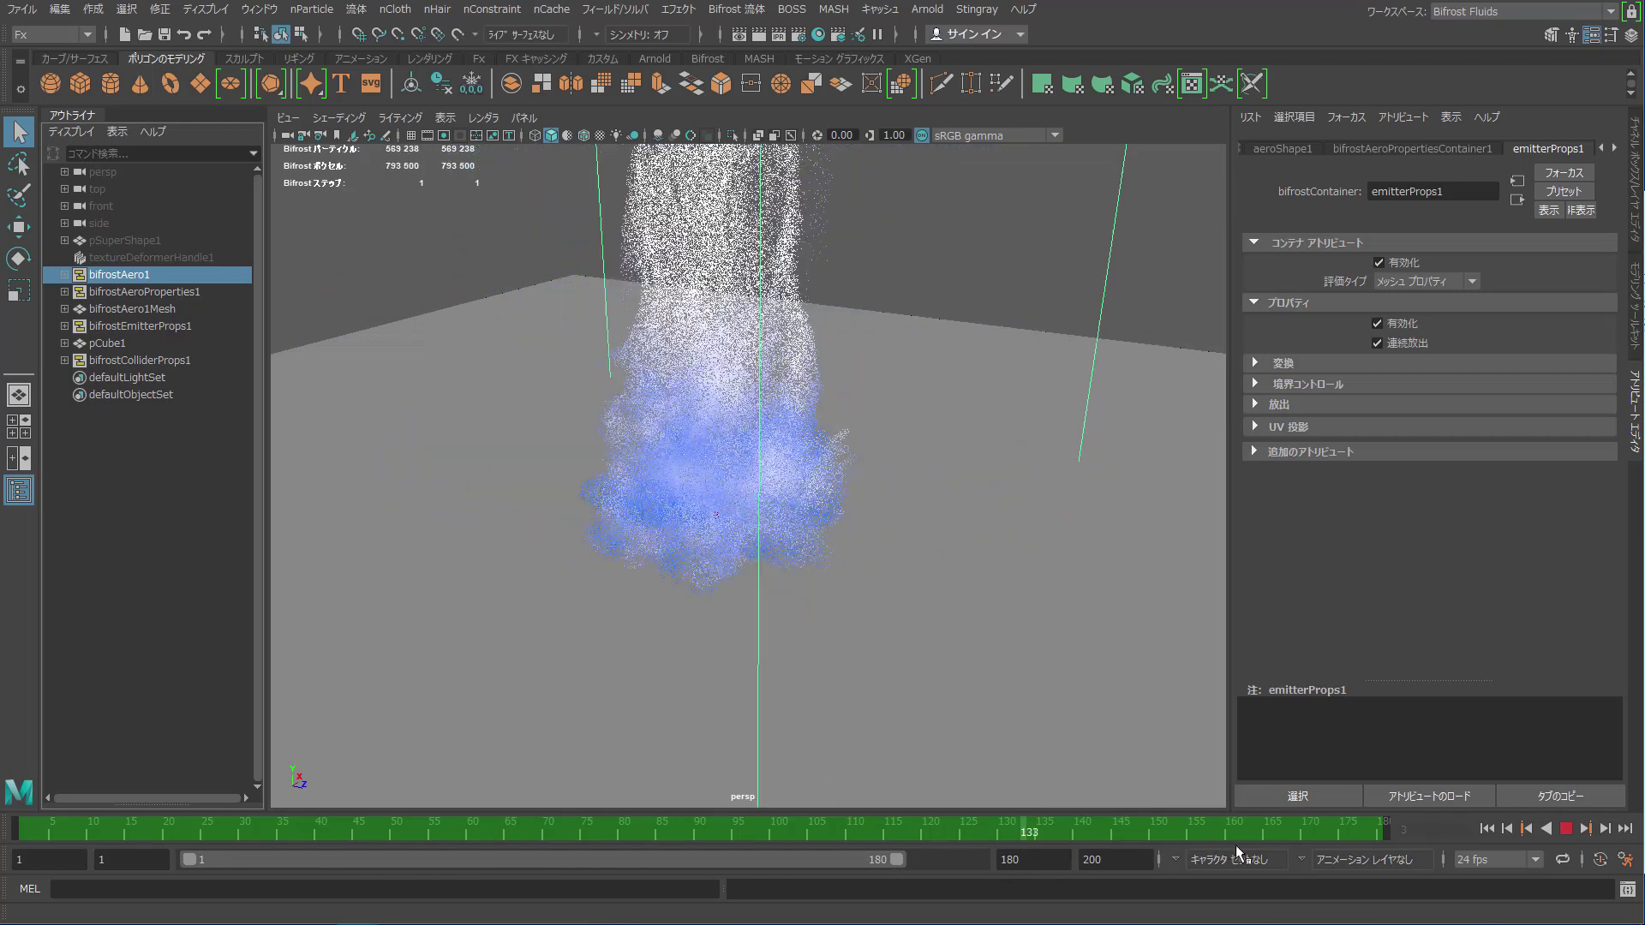
scroll(756, 477, down, 3)
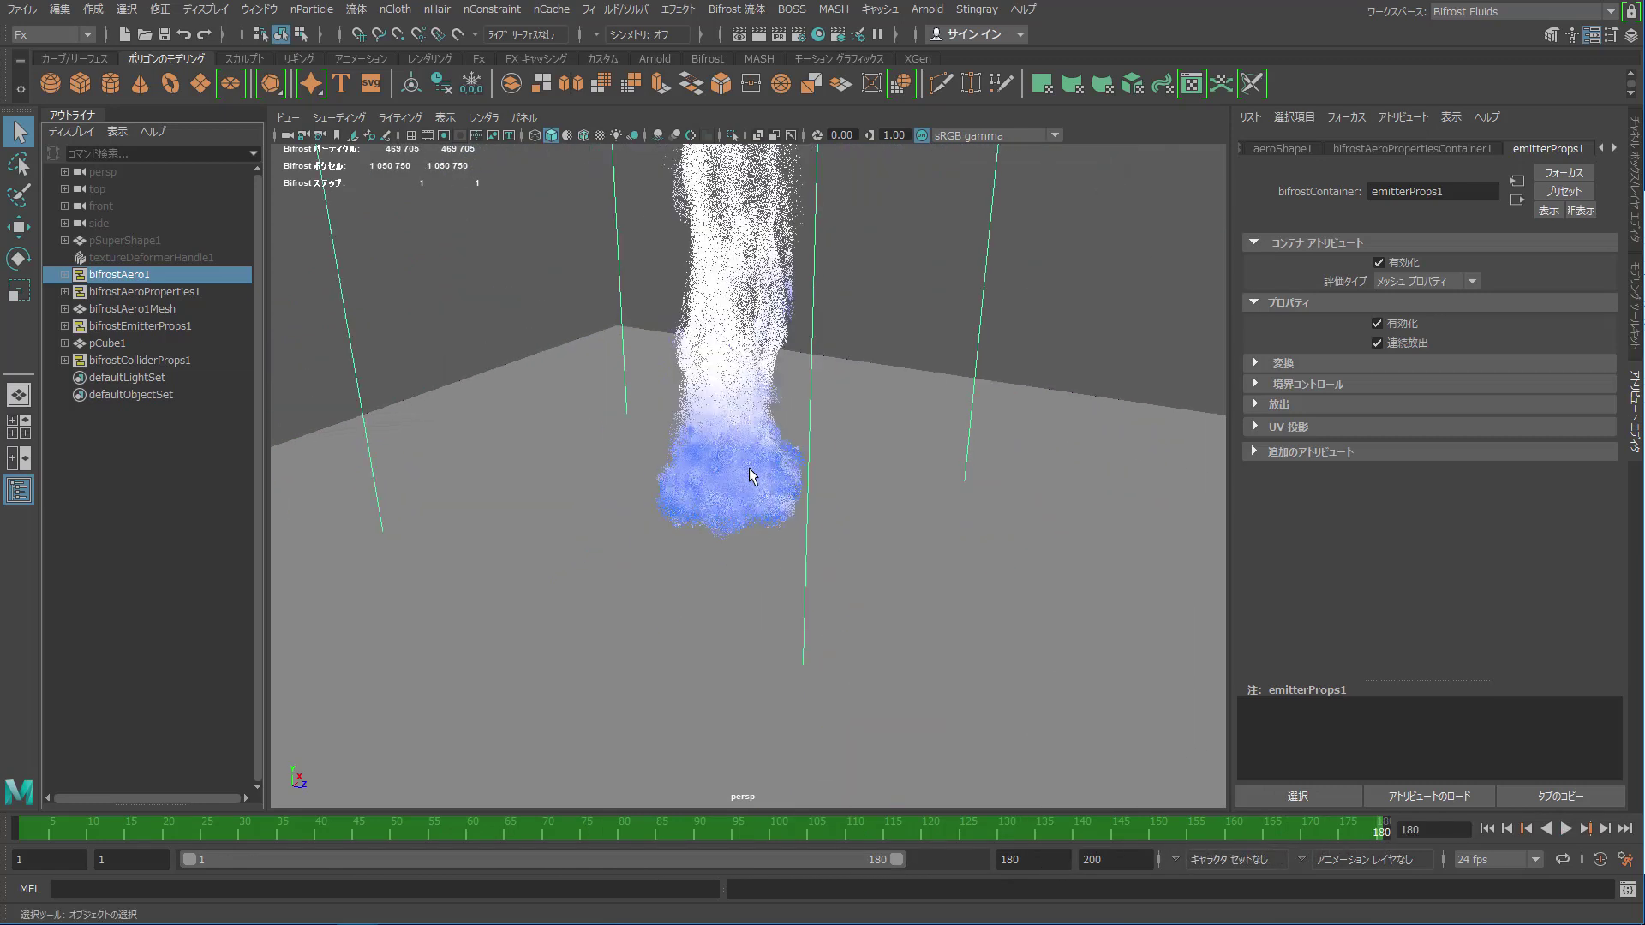
scroll(754, 478, down, 3)
scroll(750, 481, down, 2)
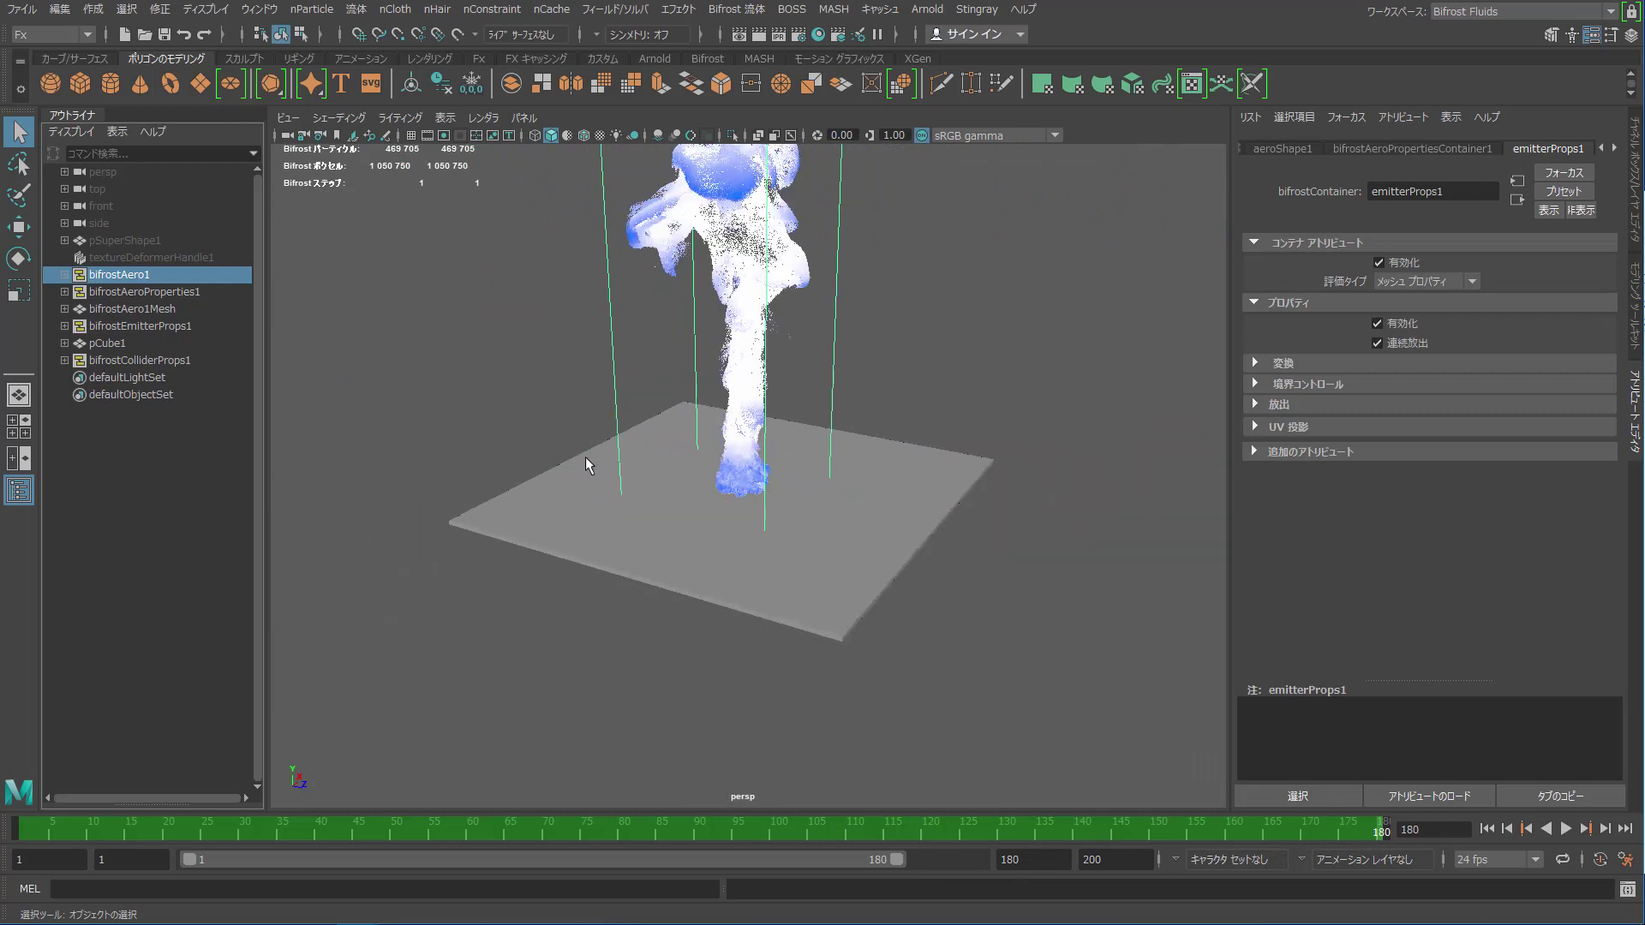
alt+middle_drag(588, 466, 557, 570)
drag(1369, 835, 752, 799)
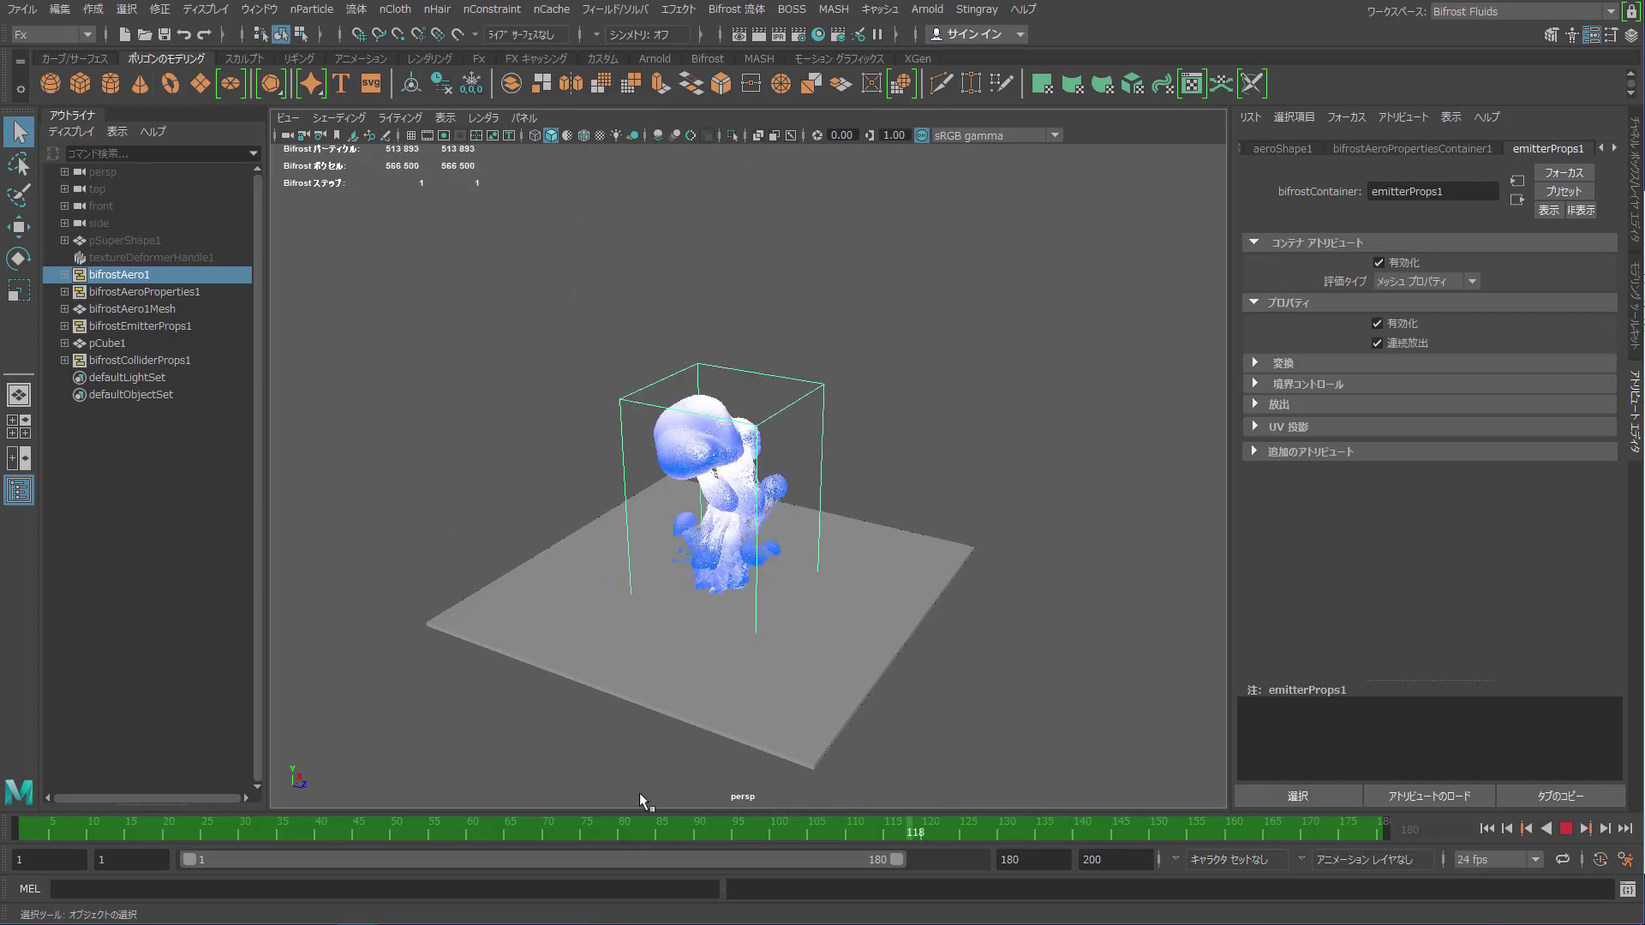
mouse_move(639, 794)
mouse_down()
mouse_move(193, 752)
mouse_move(8, 759)
mouse_move(100, 756)
mouse_move(561, 824)
mouse_move(1100, 828)
mouse_up()
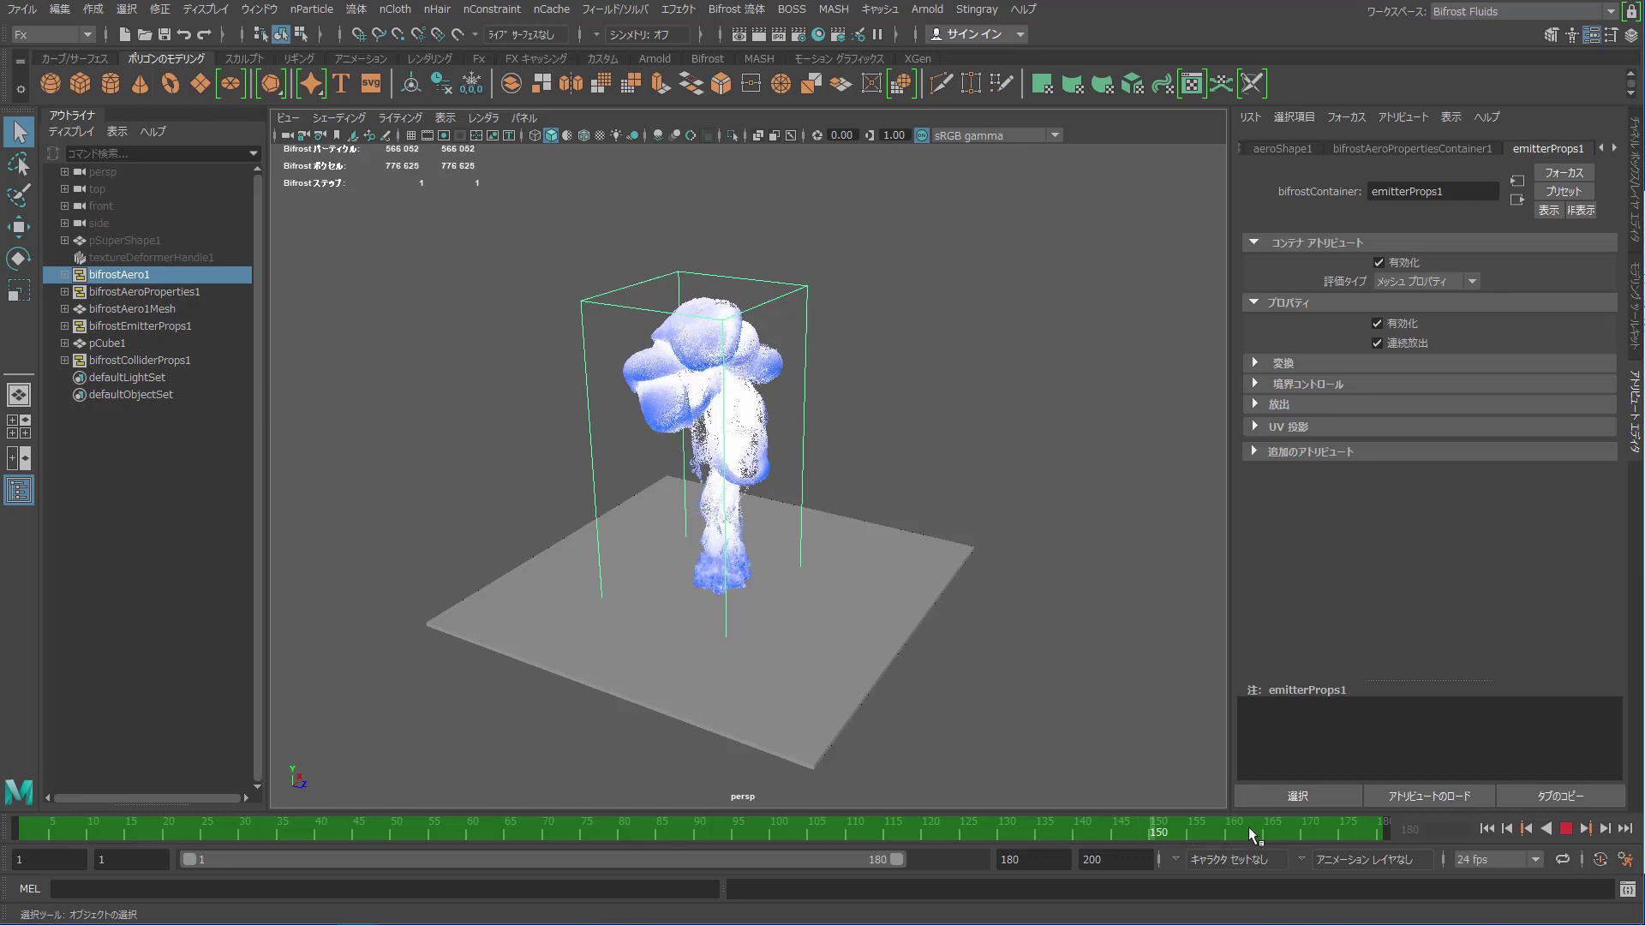
click(1565, 827)
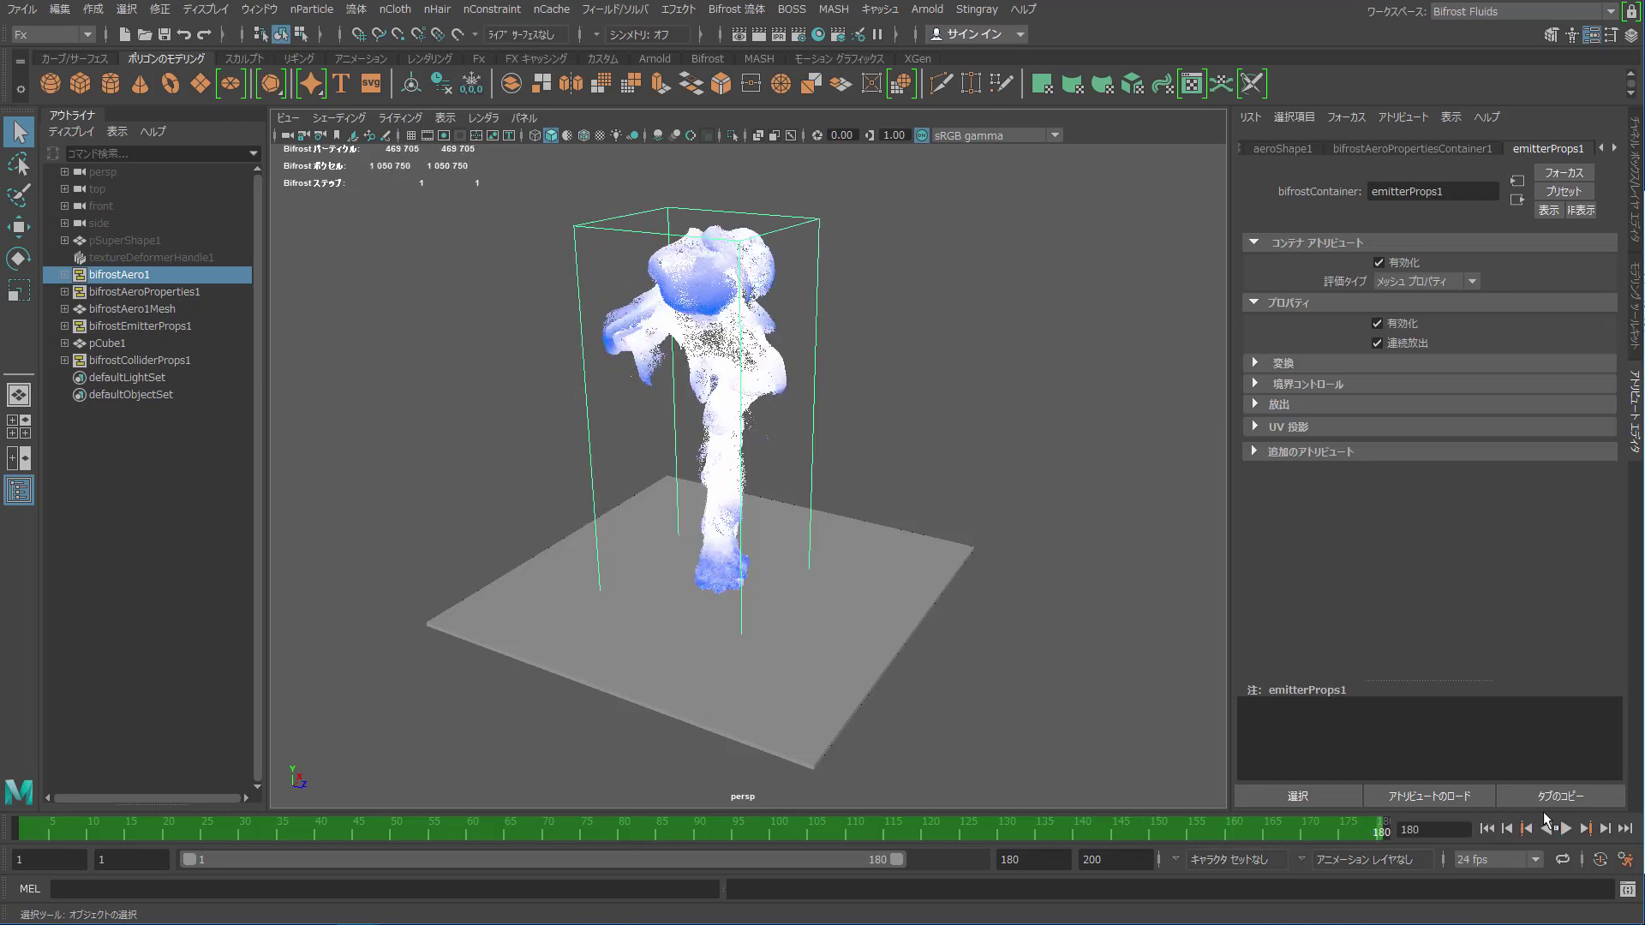